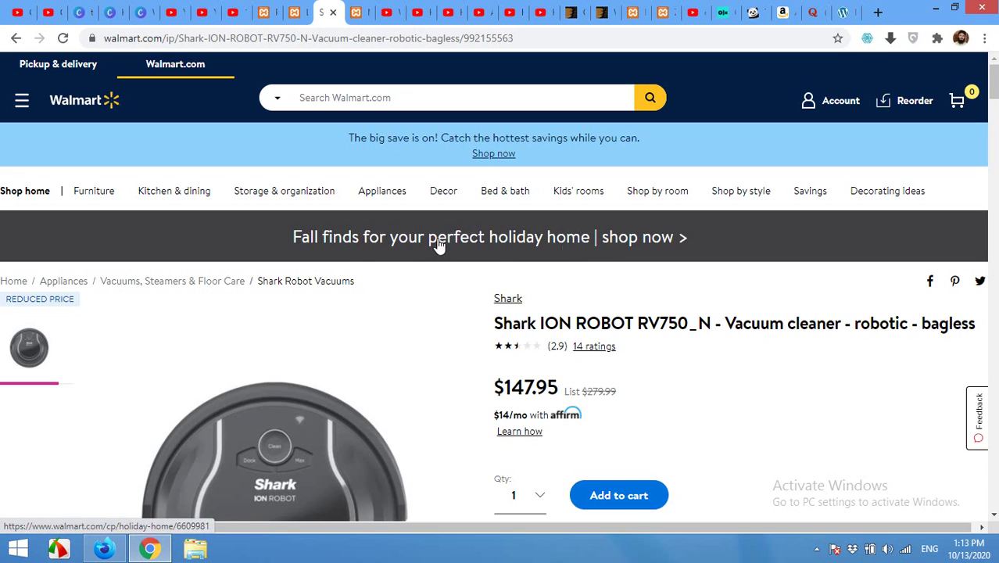
Step: Compare Walmart's Shark ION ROBOT RV750_N product page with the local store's LG air conditioner page and its WooCommerce product list
scroll(529, 274, down, 2)
scroll(614, 291, up, 1)
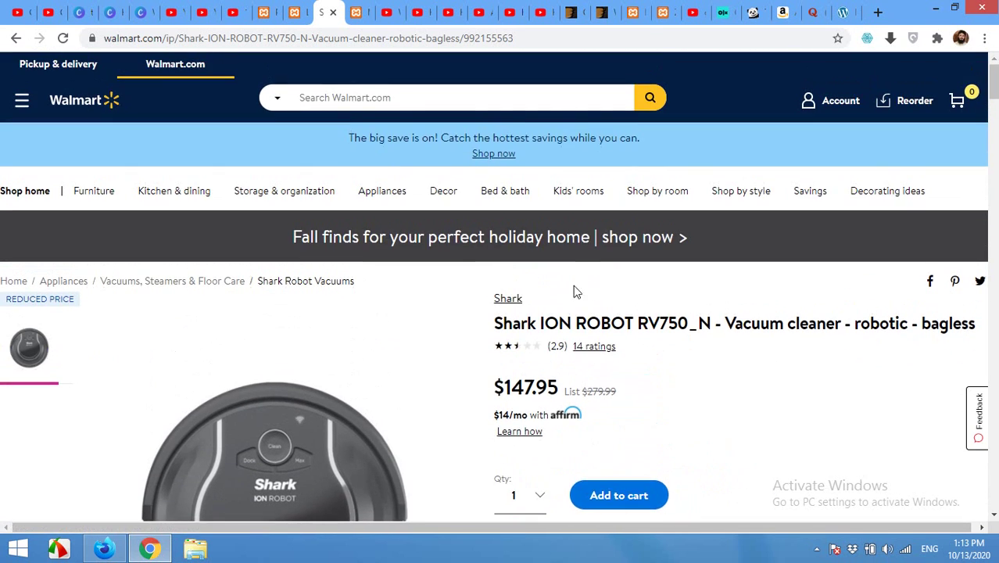
click(292, 11)
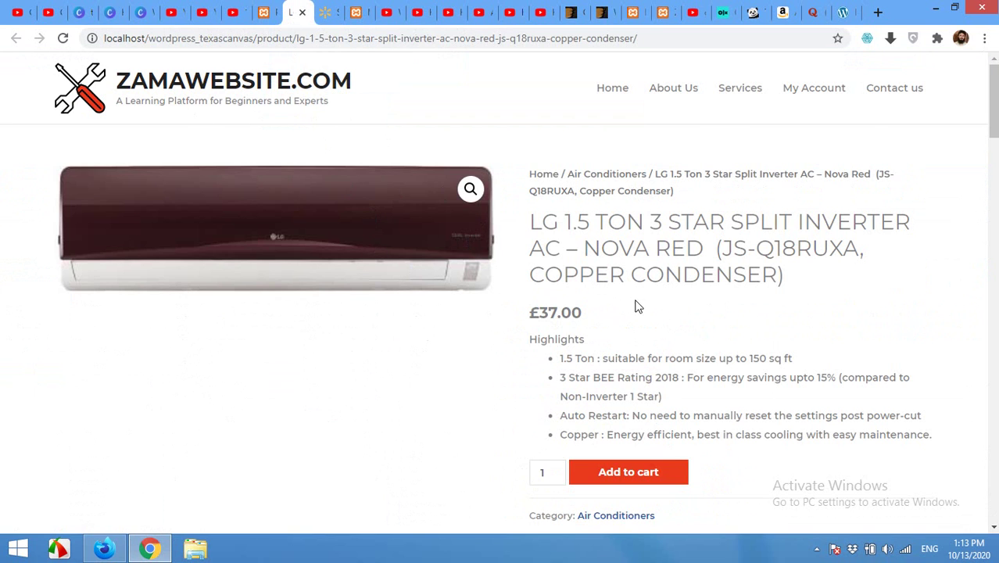
scroll(634, 306, down, 5)
scroll(636, 308, up, 5)
click(262, 14)
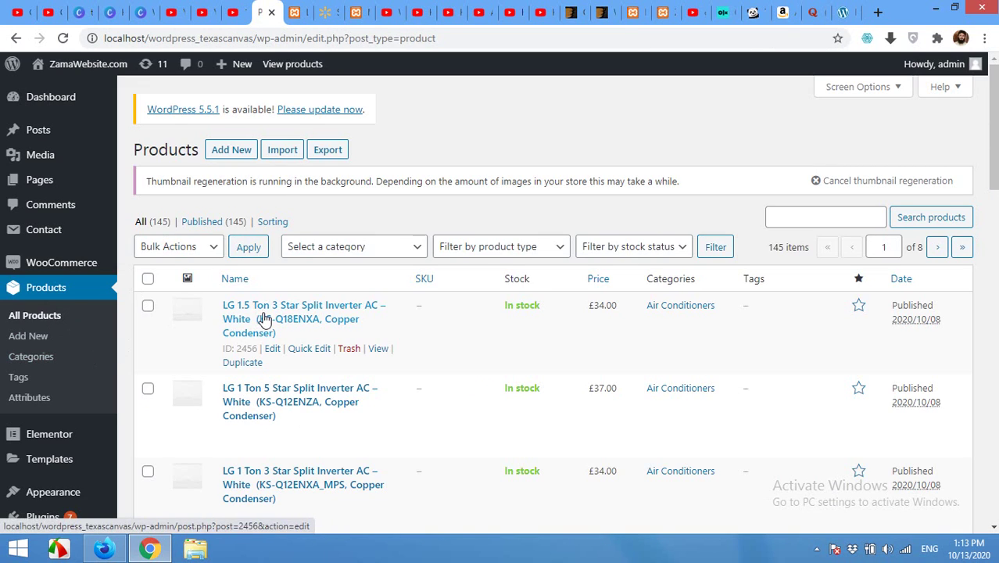
click(323, 12)
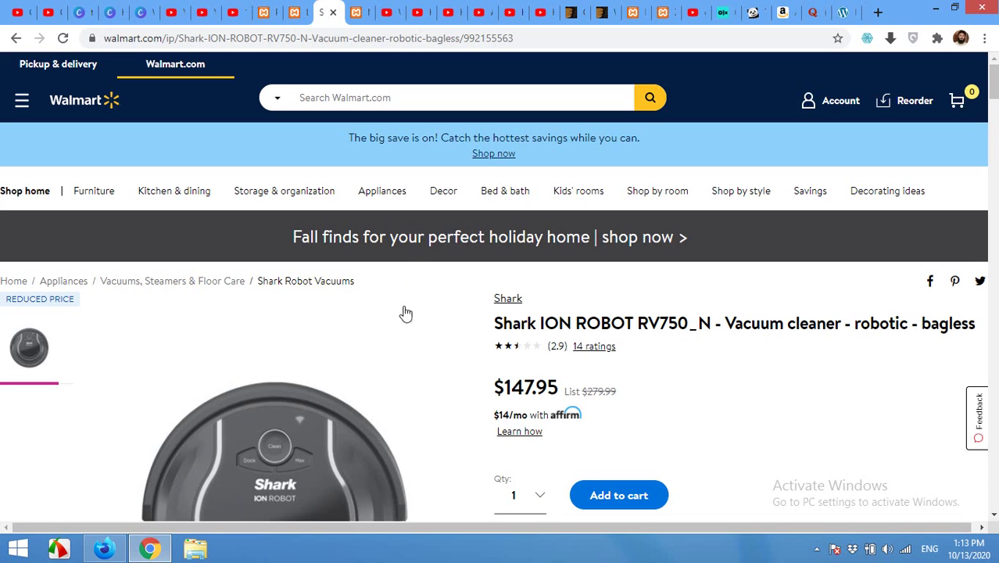
scroll(683, 340, down, 4)
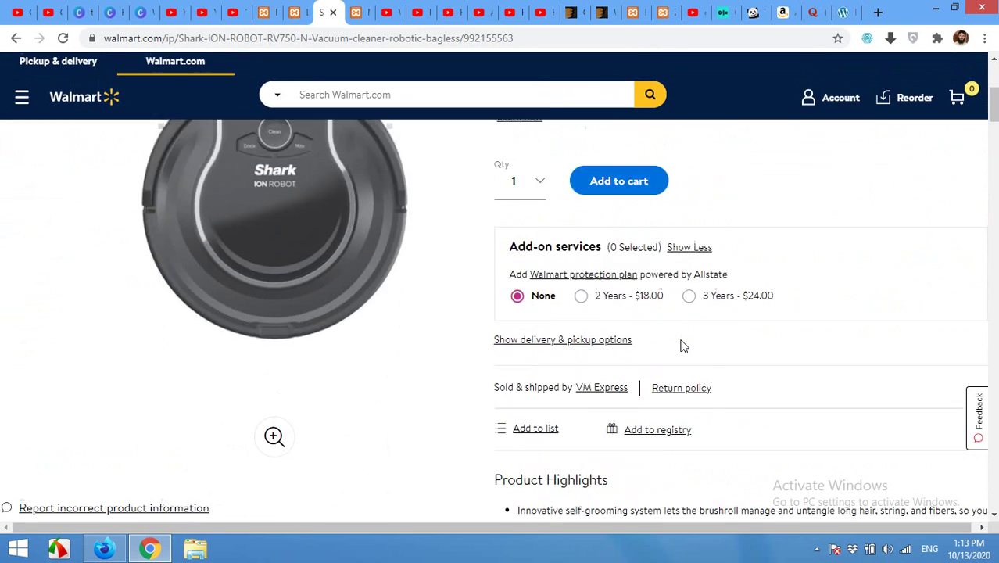
scroll(683, 344, up, 4)
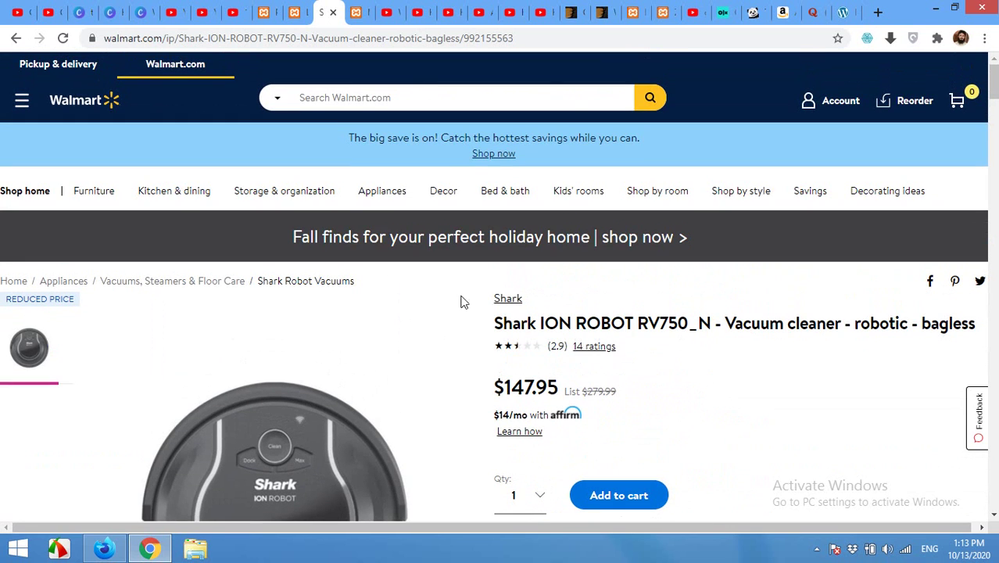
click(266, 13)
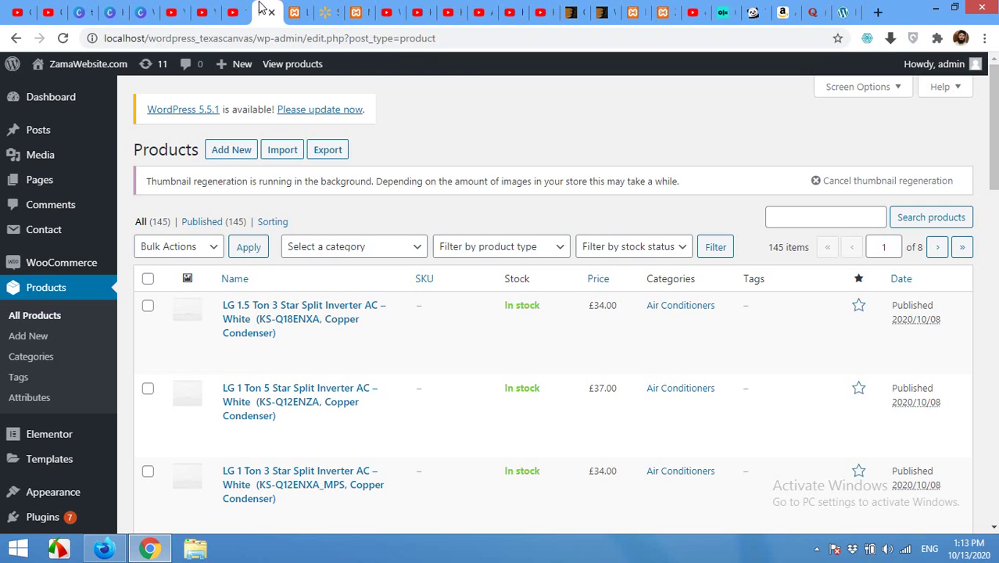
click(323, 13)
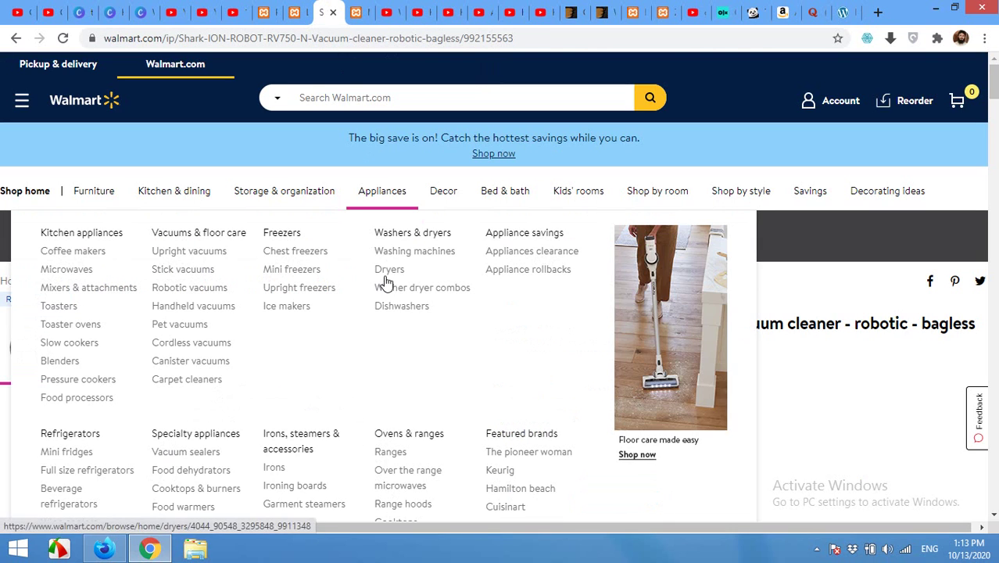
mouse_move(735, 195)
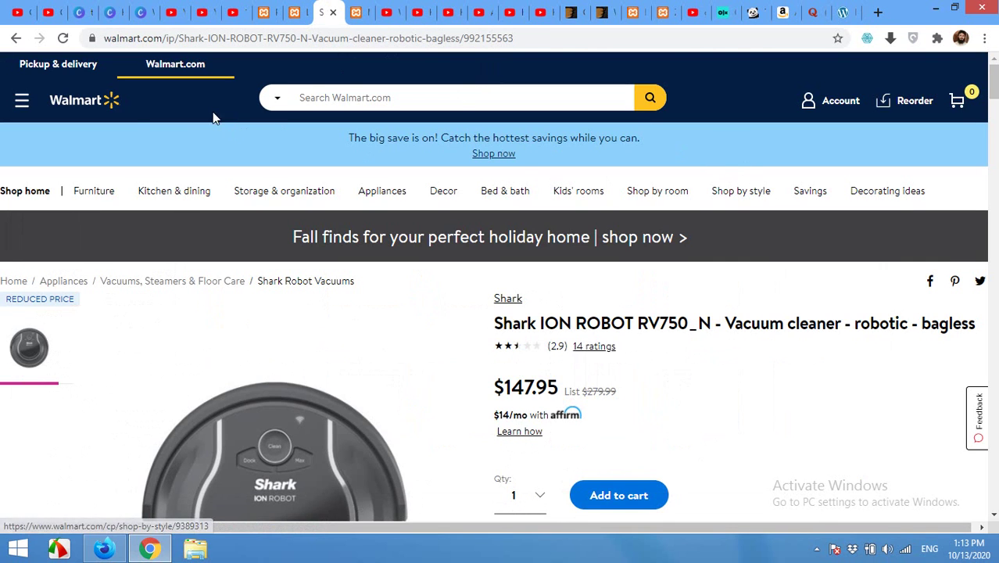
mouse_move(244, 190)
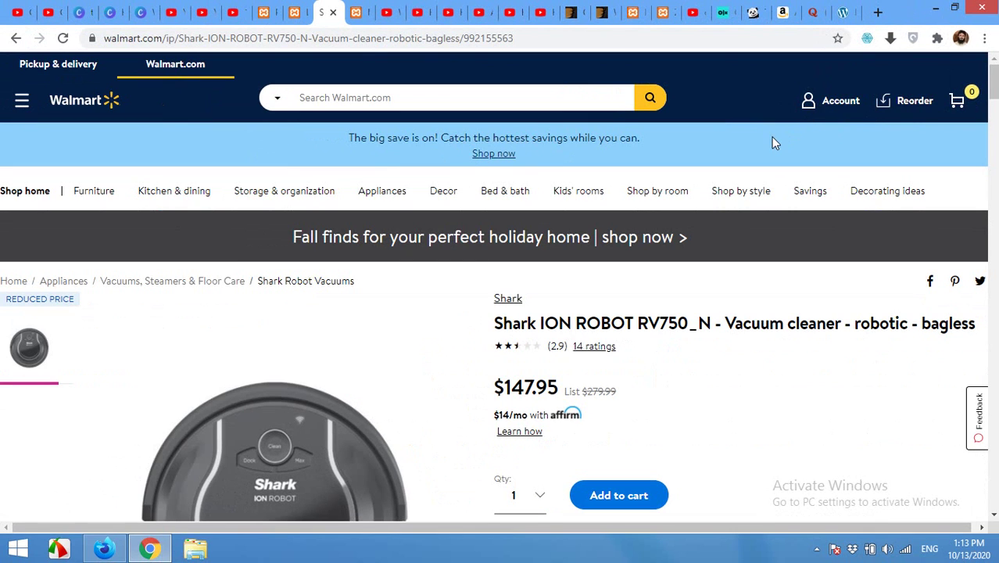
Step: Open the browser's extensions page in a new tab and go from there to the Chrome Web Store
click(877, 15)
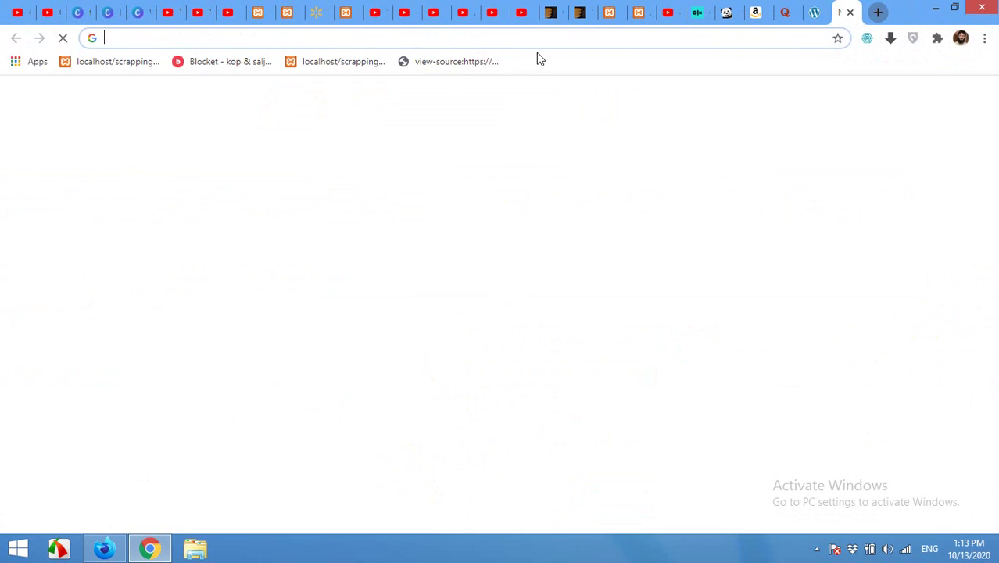
click(985, 37)
mouse_move(837, 256)
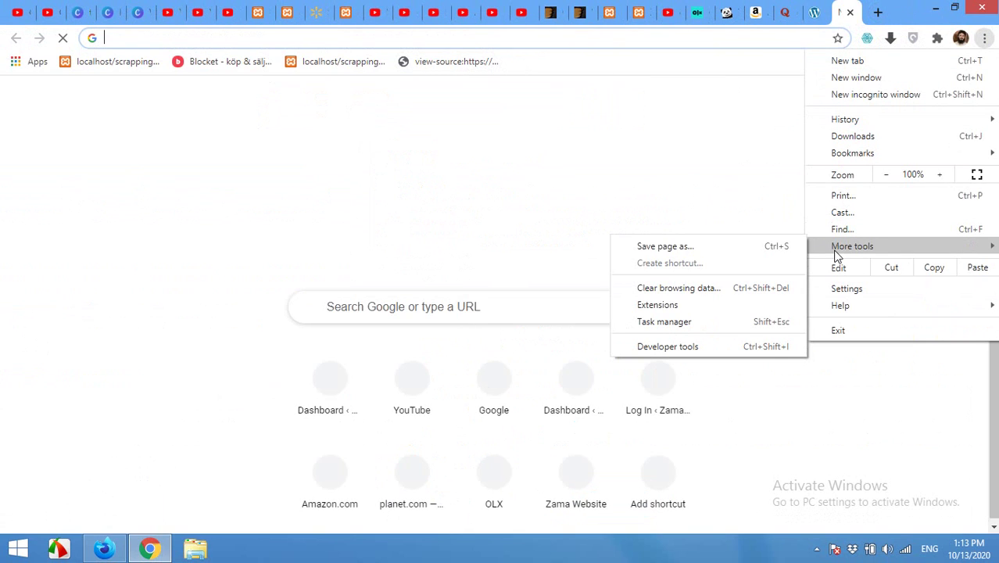
click(674, 305)
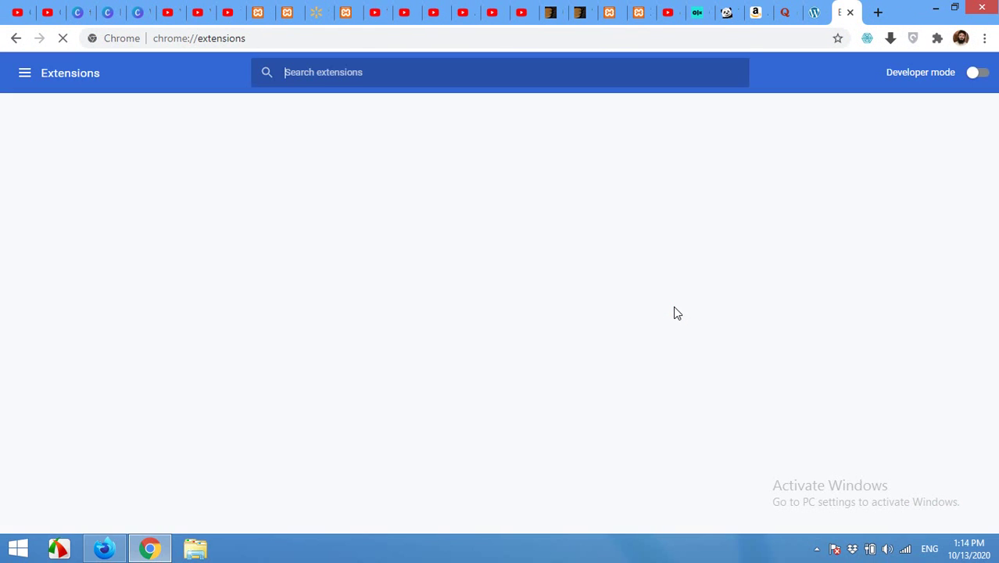
click(25, 74)
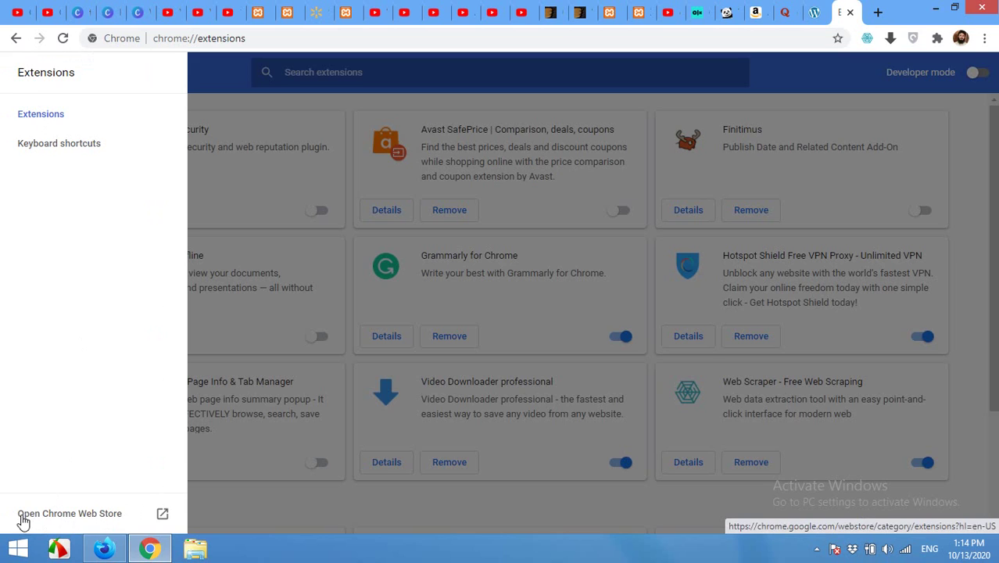
click(100, 517)
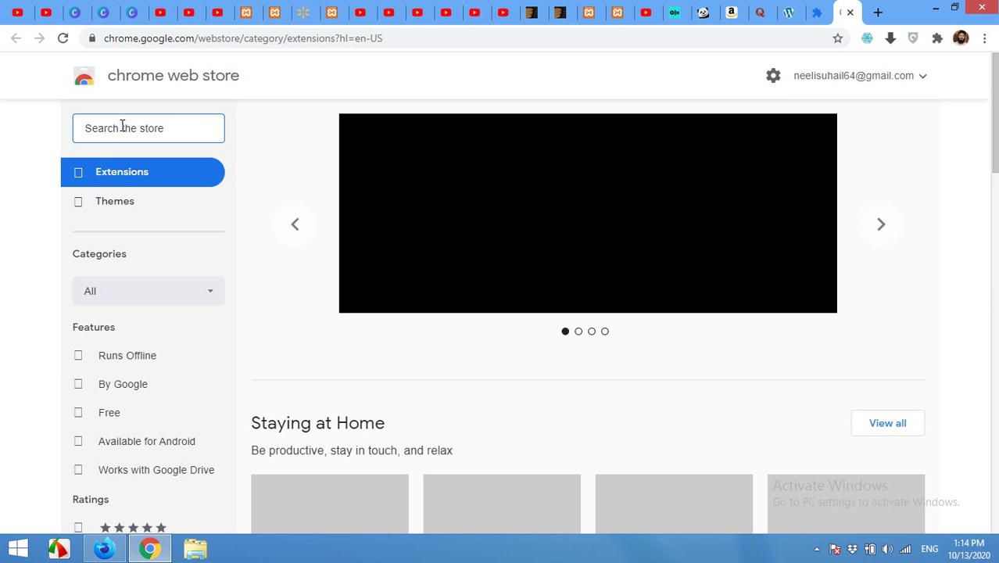
Step: Search the Chrome Web Store for webscraper.io and open the "Web Scraper - Free Web Scraping" extension's page
click(122, 126)
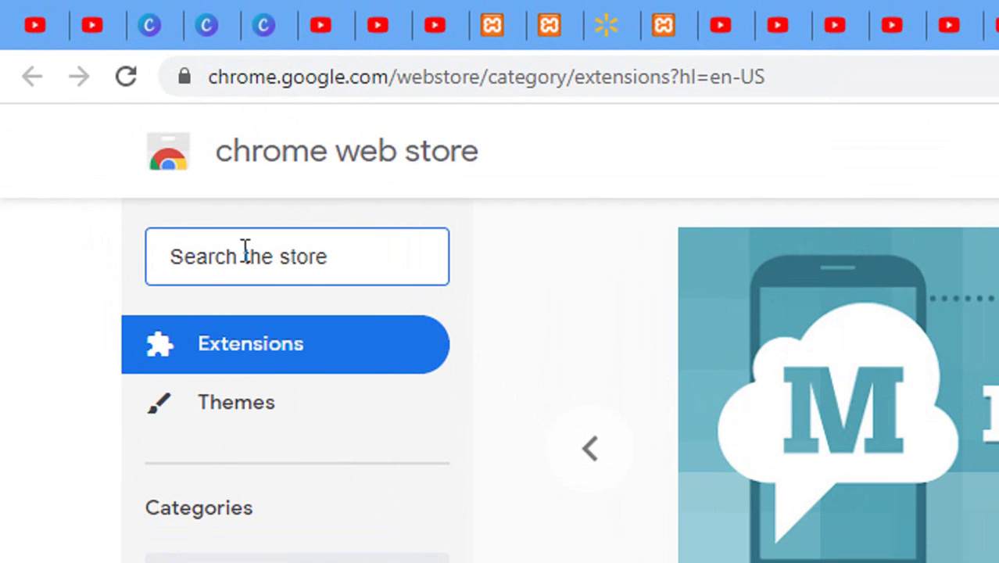
text(websc)
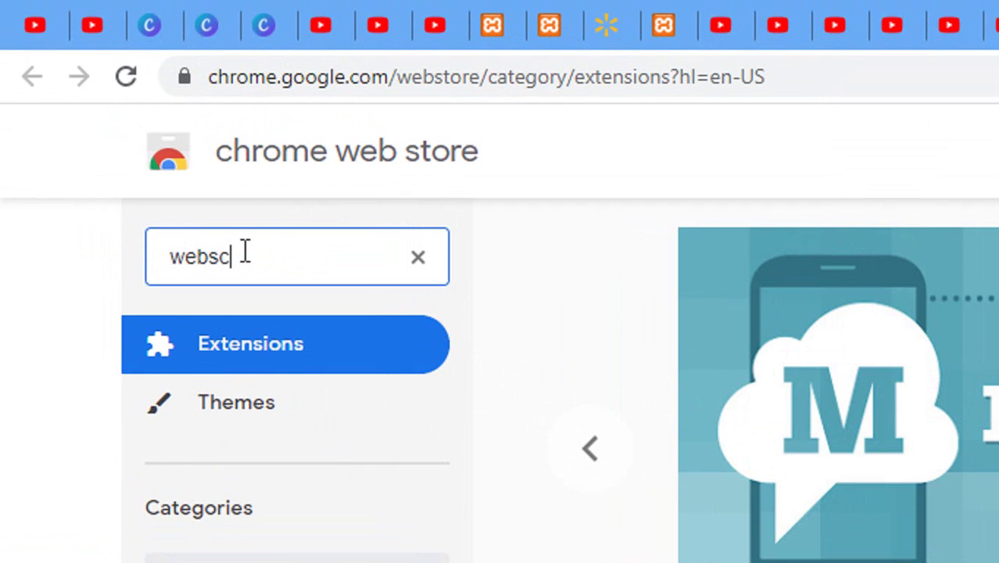
text(raper.io)
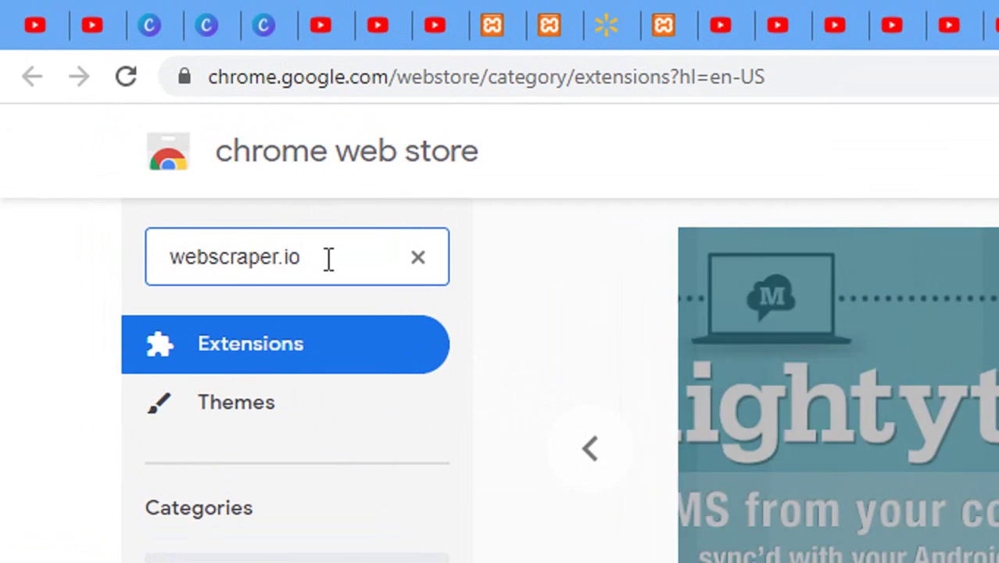
key(Return)
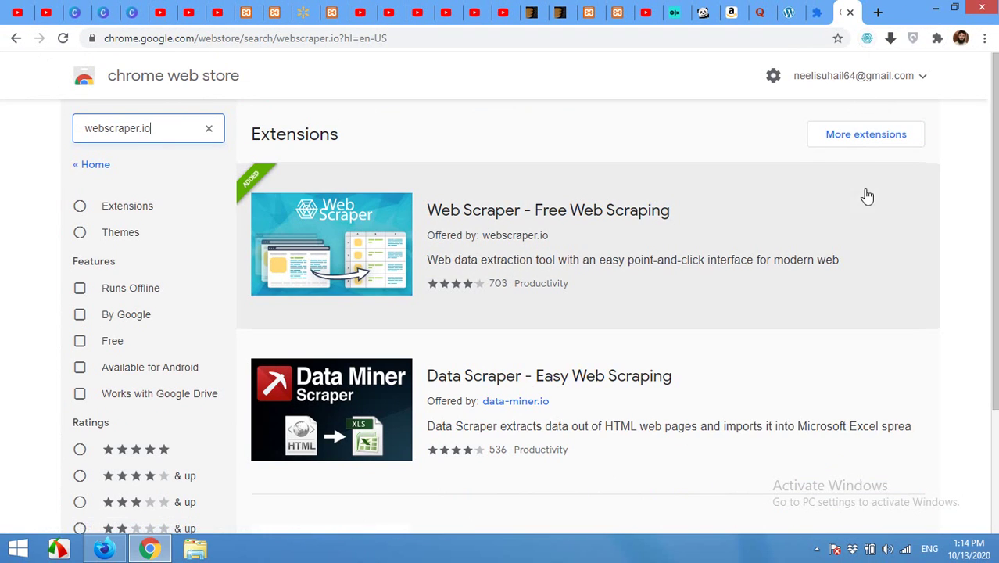
click(541, 226)
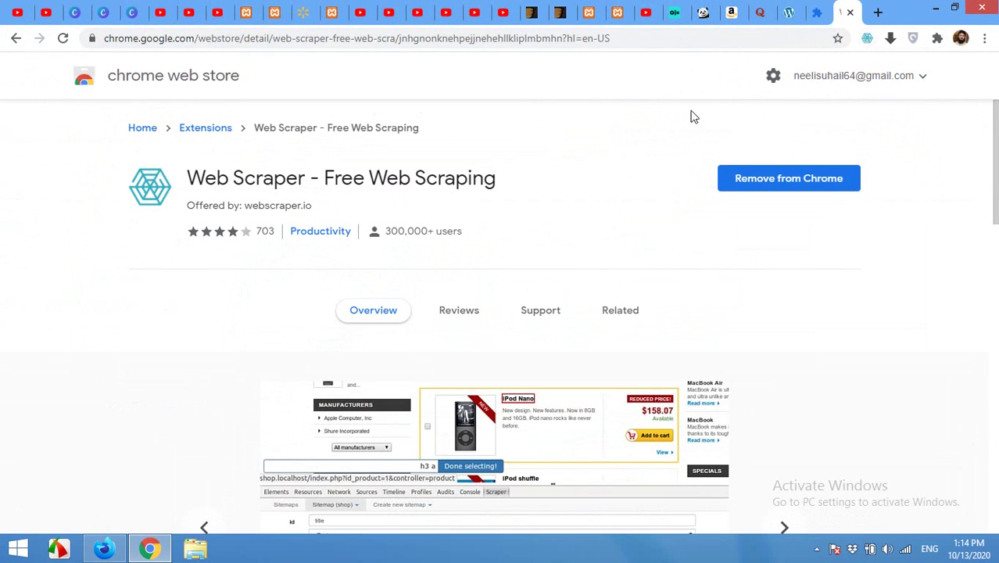
Step: Return to the Walmart page and search the site for "robot vacuum cleaner"
click(305, 12)
mouse_move(391, 196)
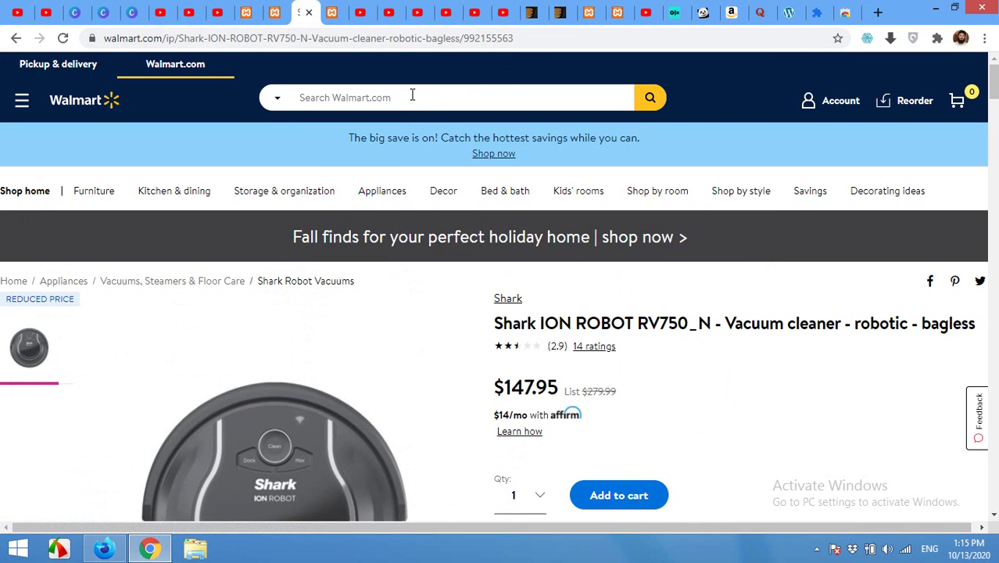
click(413, 94)
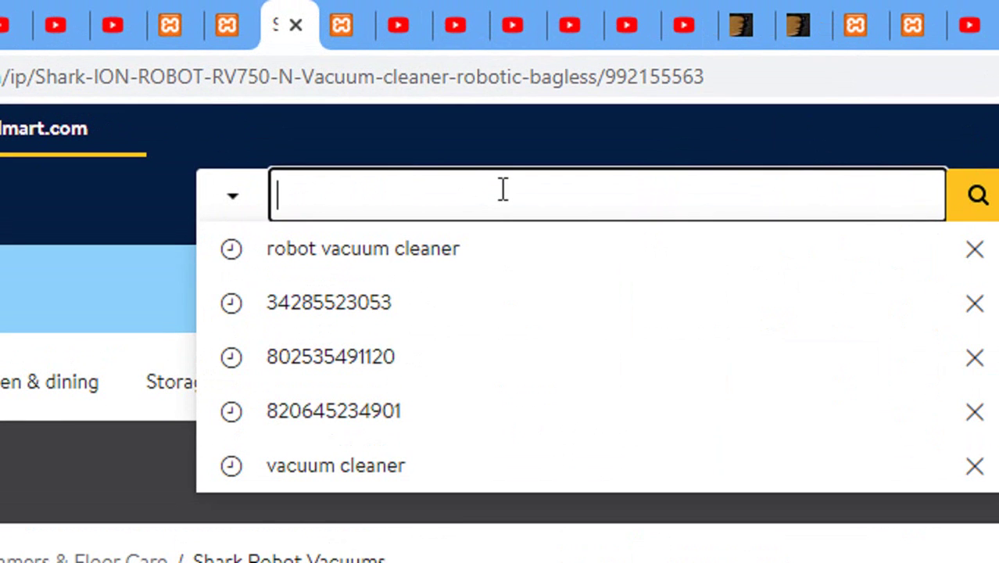
text(robot vaccu)
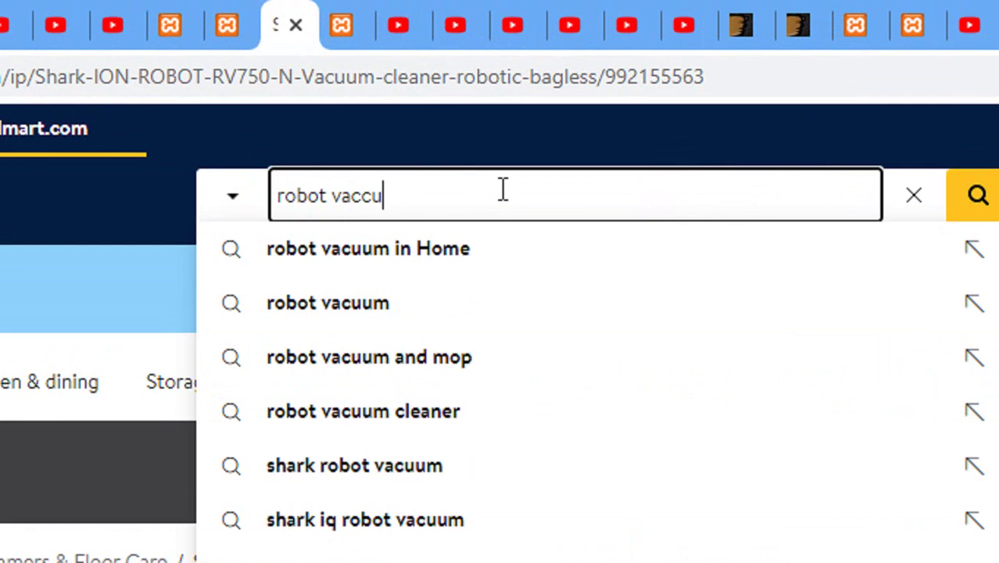
key(BackSpace)
key(BackSpace)
text(uum clean)
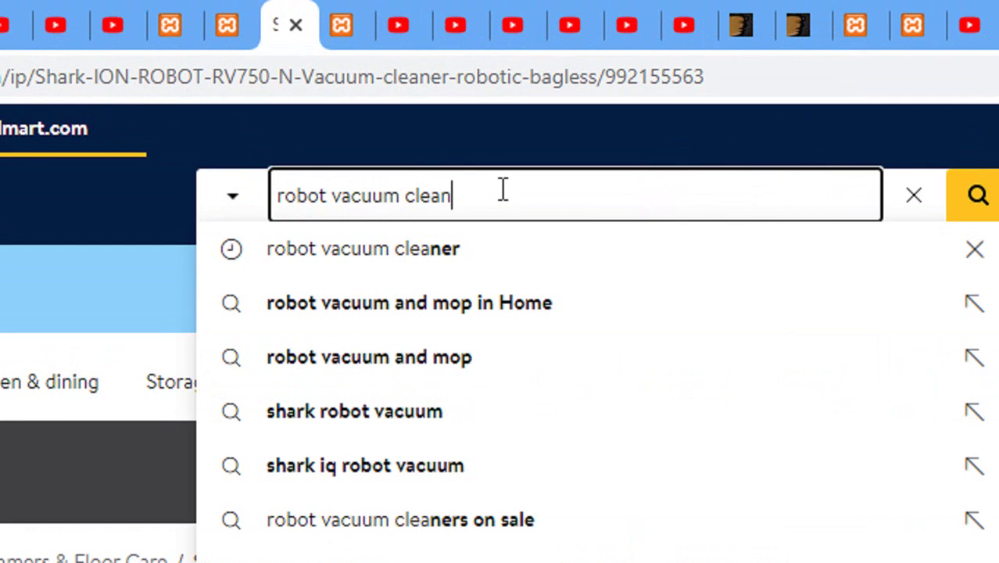
text(er)
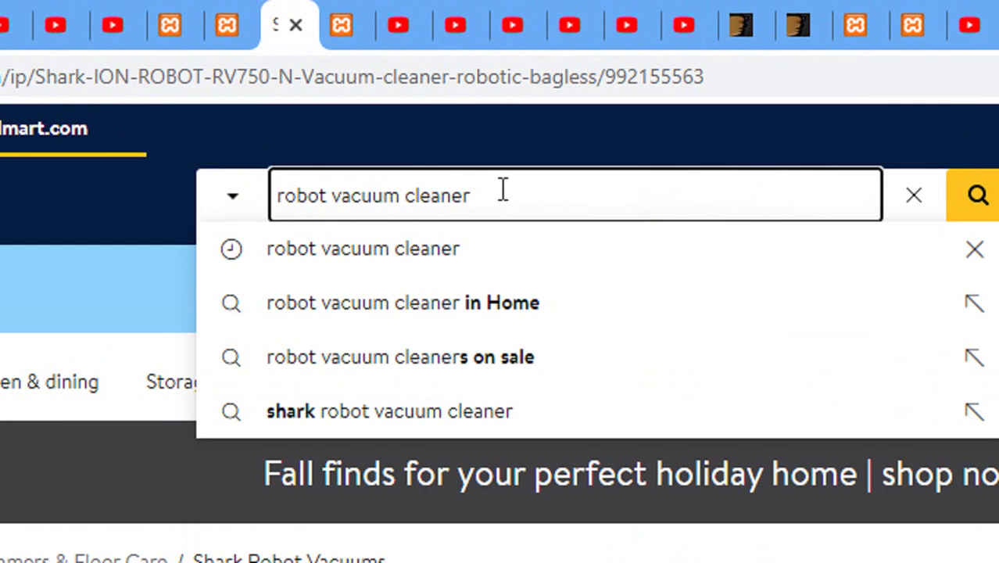
key(Return)
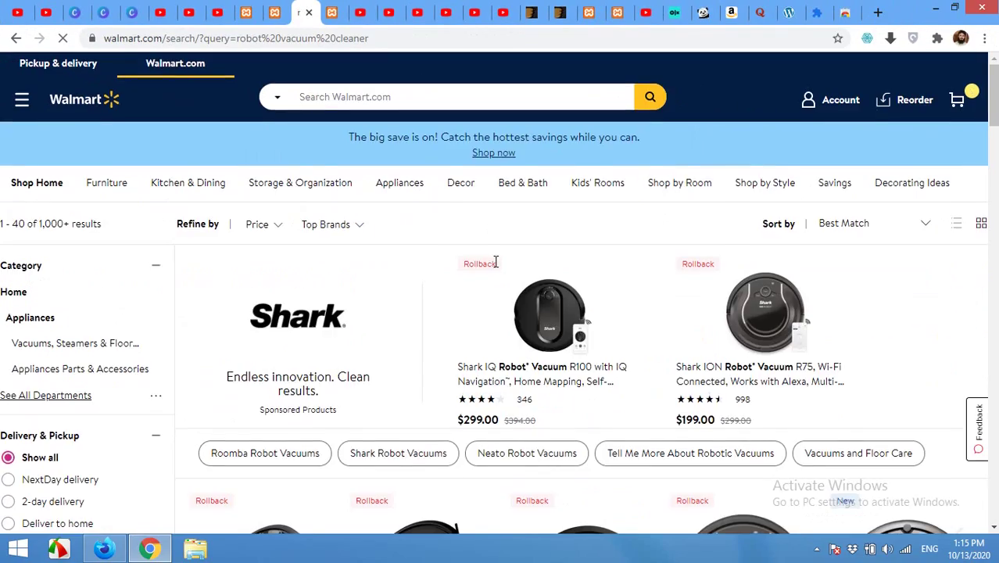
Step: Examine the robot vacuum cleaner search results, including the product listings and the pagination at the end of the page
scroll(495, 266, down, 5)
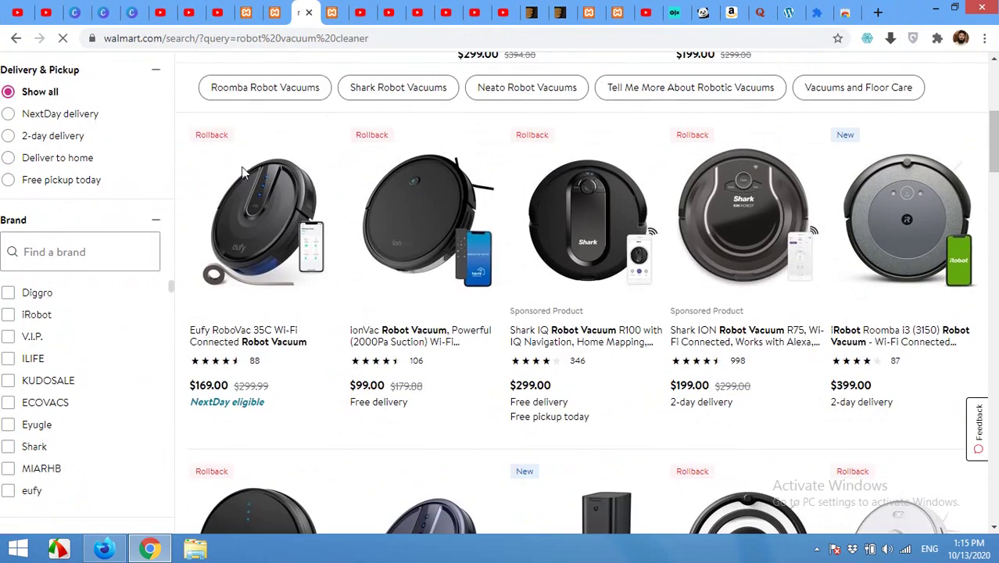
scroll(665, 357, down, 15)
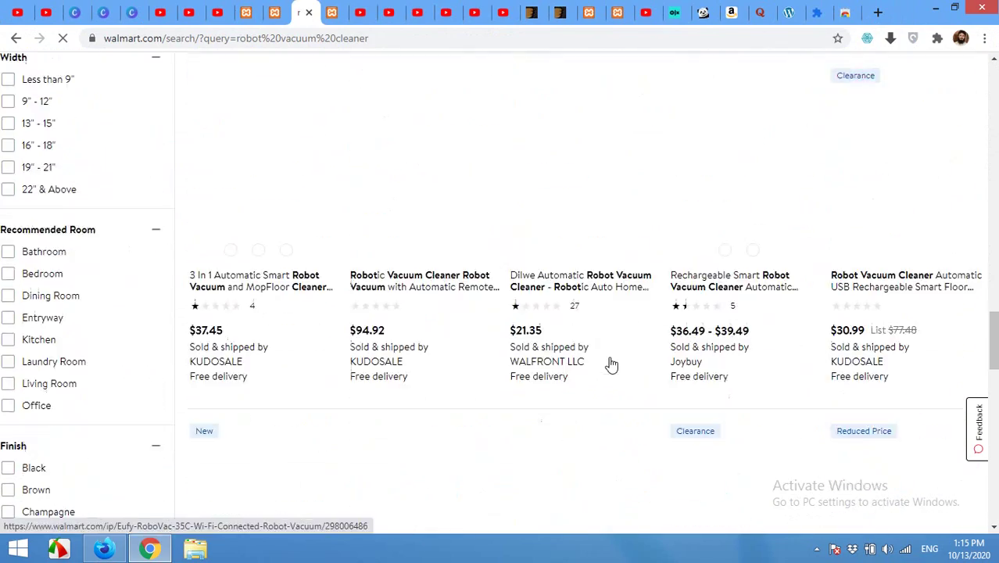
scroll(610, 361, down, 15)
scroll(607, 359, up, 5)
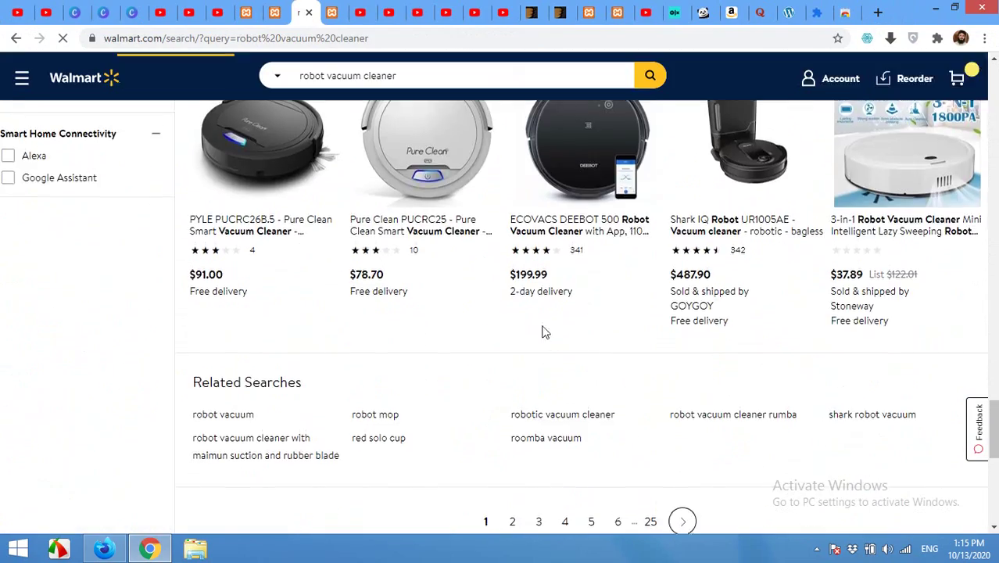
scroll(545, 332, up, 3)
scroll(641, 376, down, 5)
scroll(782, 355, up, 15)
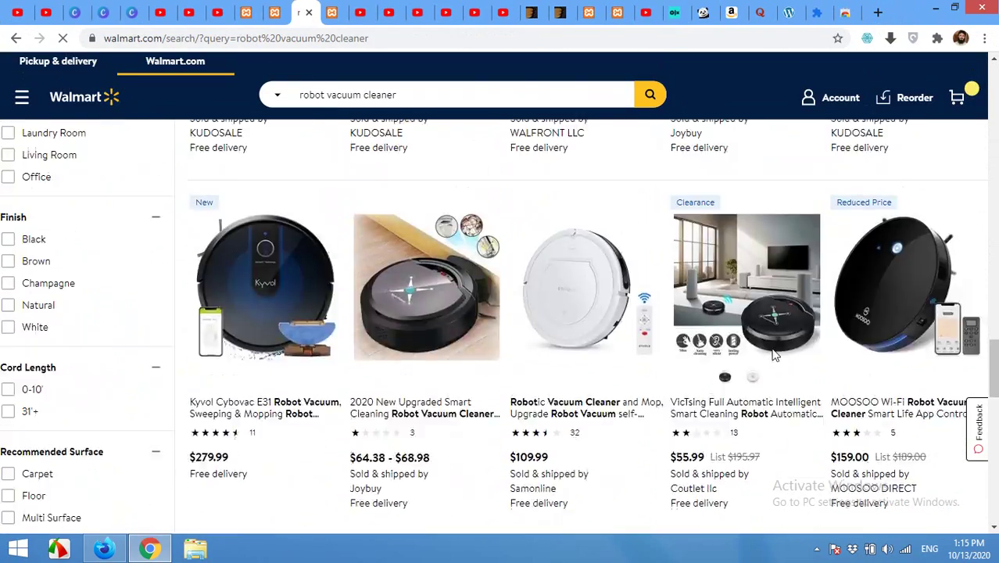
scroll(680, 358, up, 10)
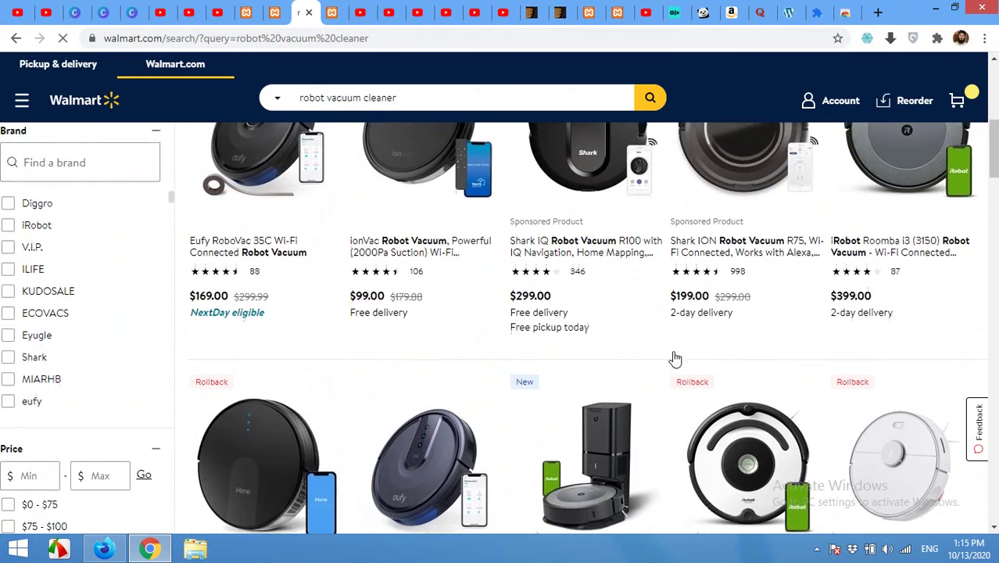
scroll(594, 368, down, 2)
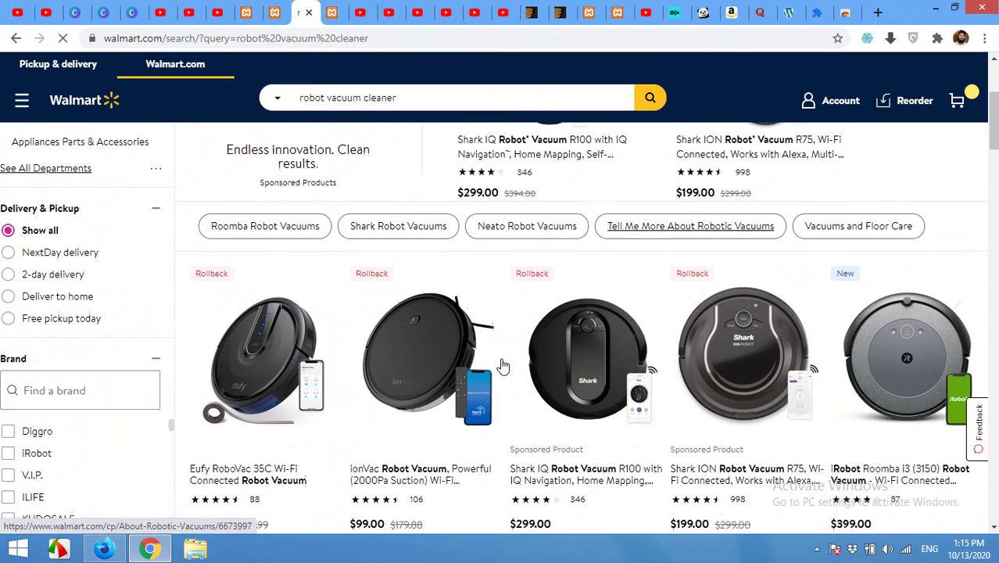
Step: Open the developer tools on the search results page, docked below the page, and switch them to Web Scraper
right_click(181, 215)
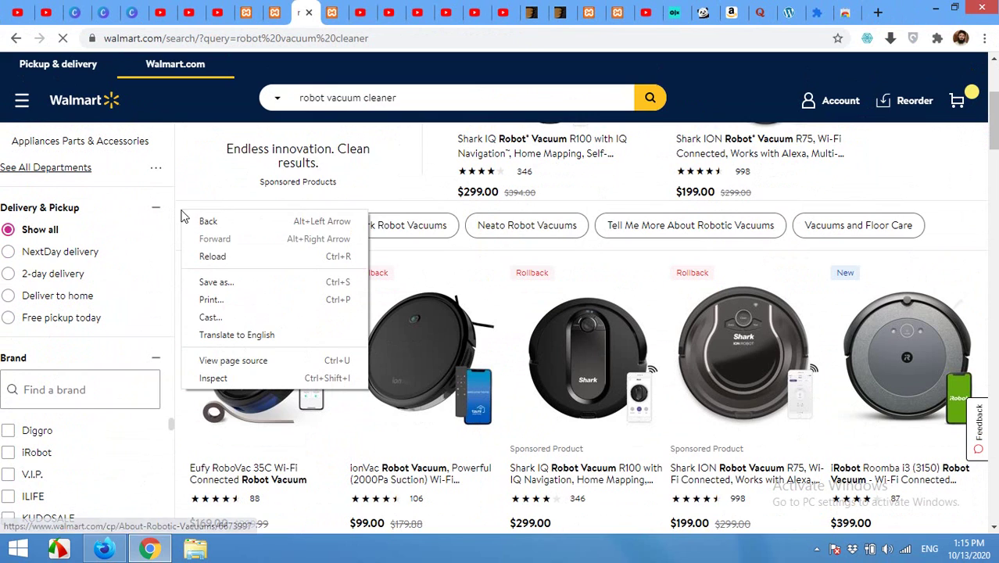
click(209, 382)
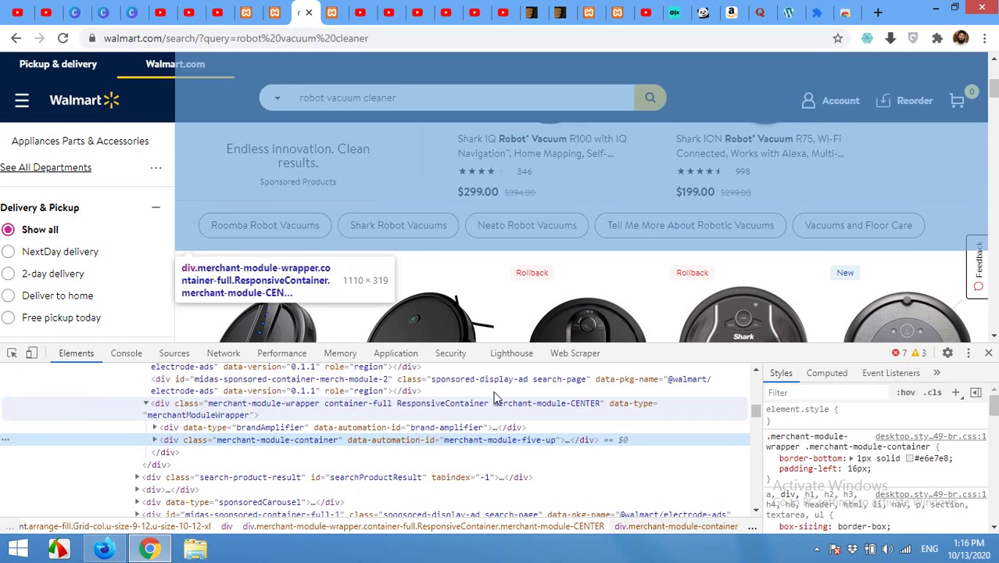
click(969, 353)
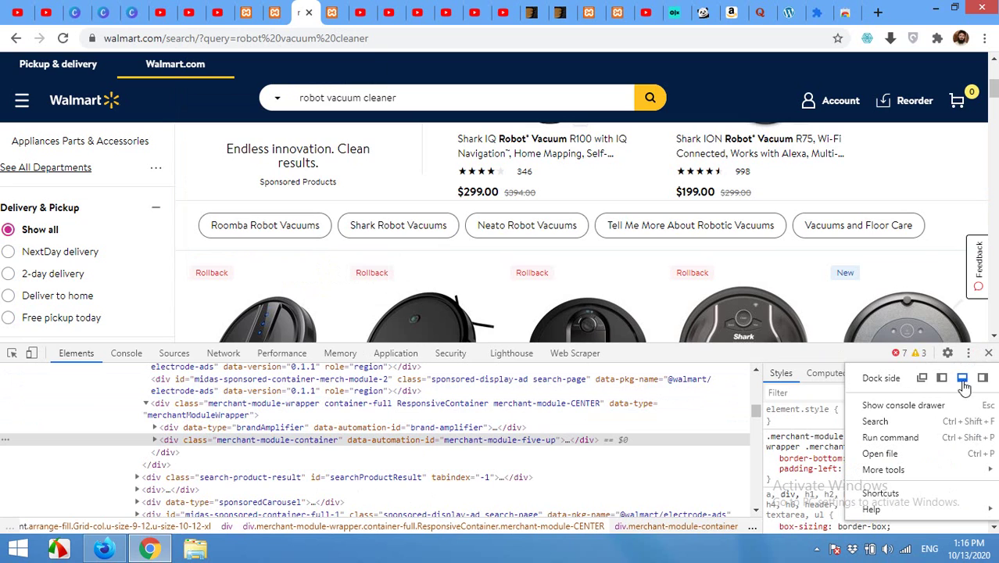
click(983, 378)
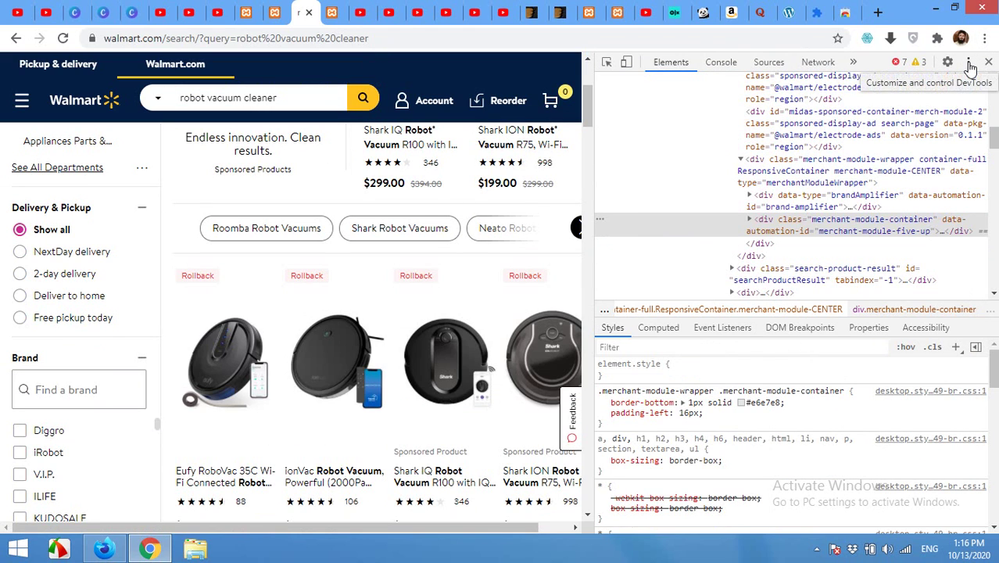
click(969, 67)
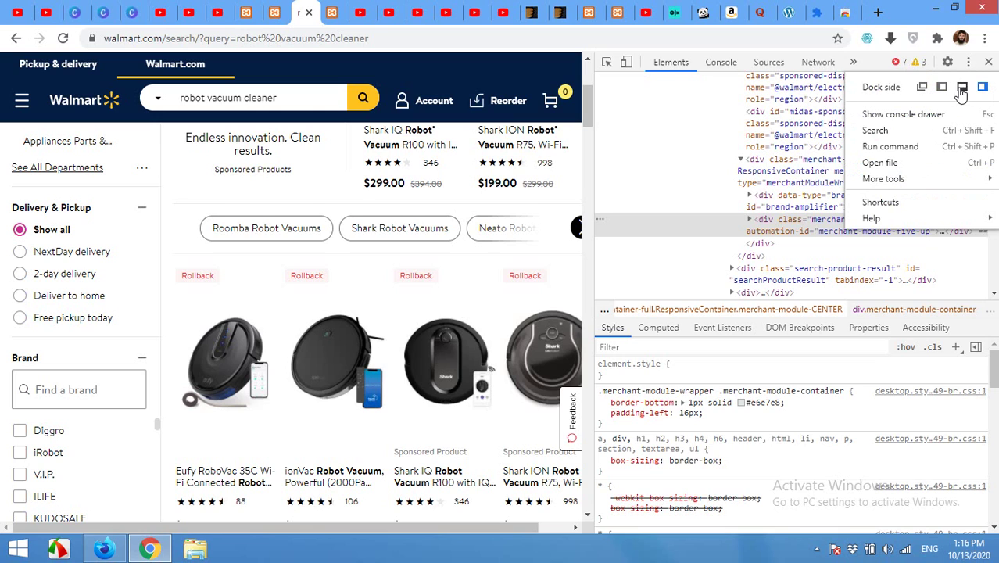
click(961, 93)
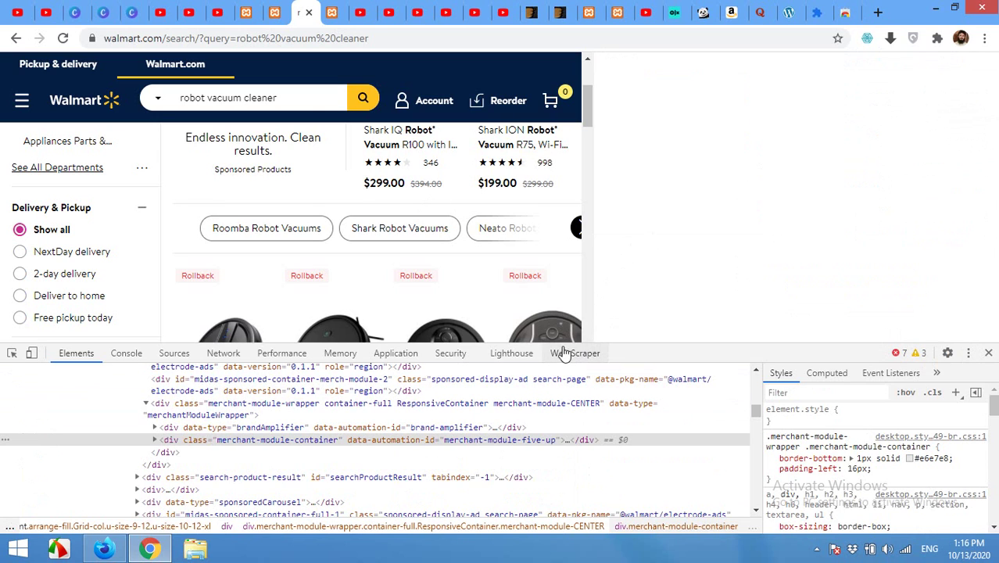
click(568, 357)
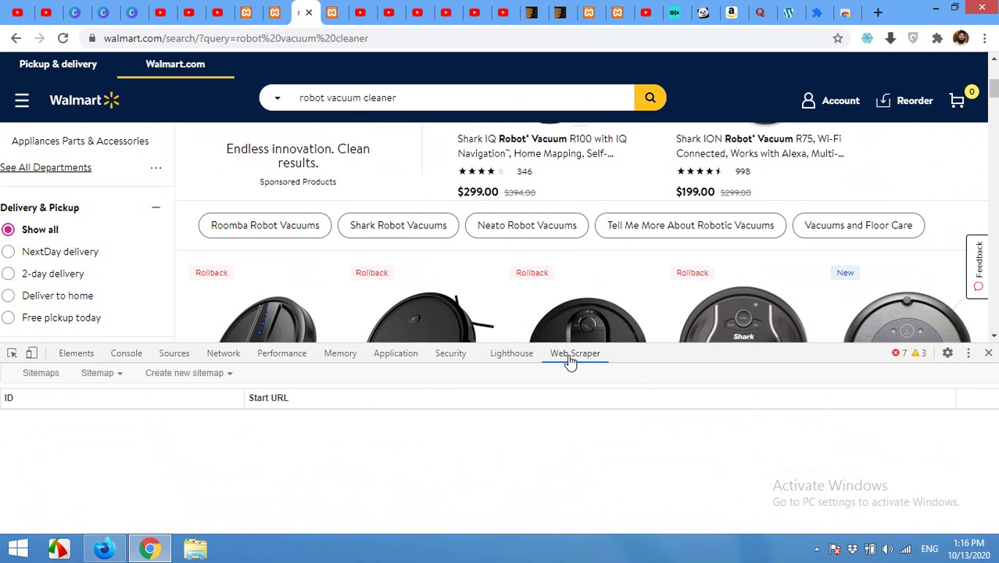
Step: Begin a new sitemap and set its start URL to the address of the Walmart robot vacuum cleaner search page
click(173, 374)
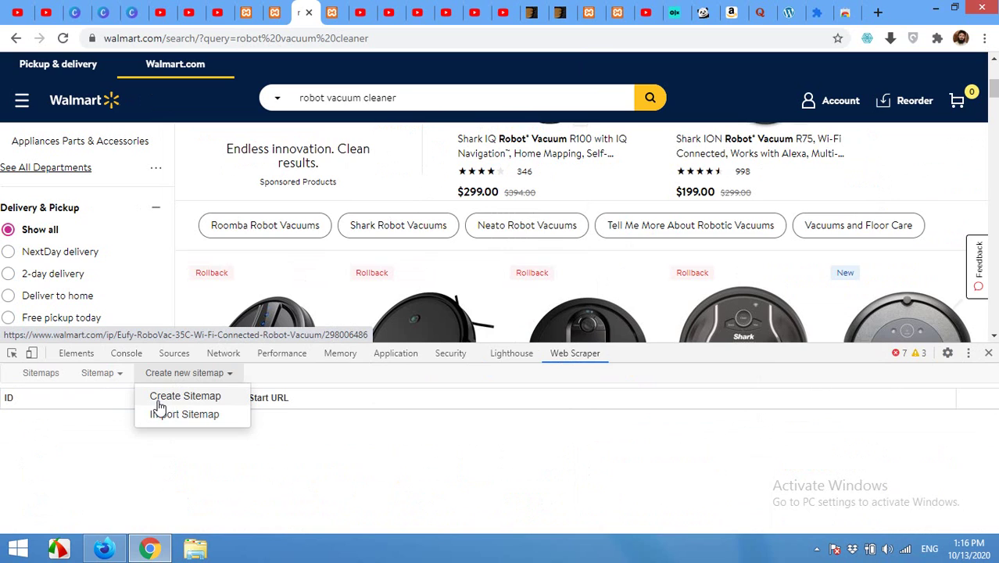
click(185, 396)
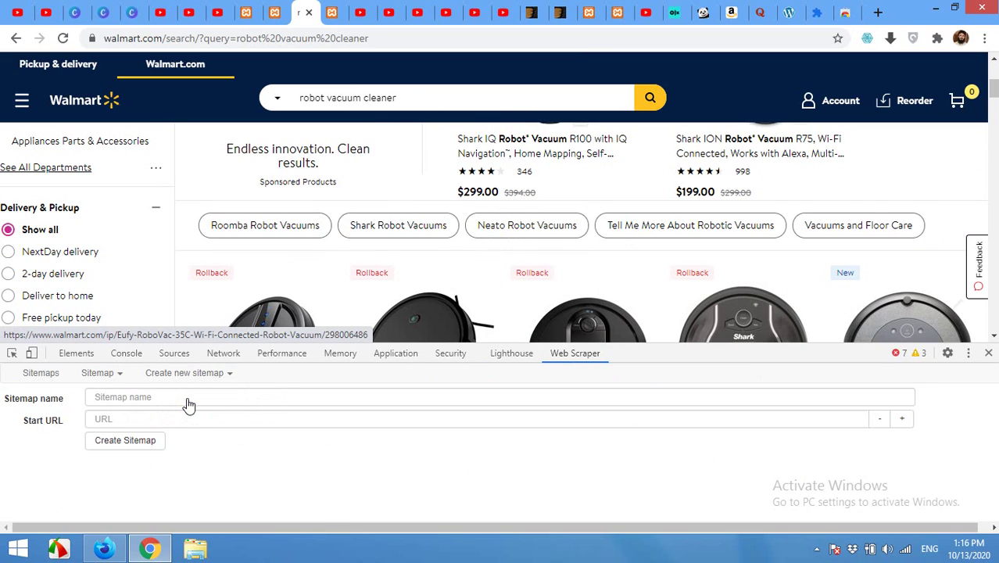
click(186, 40)
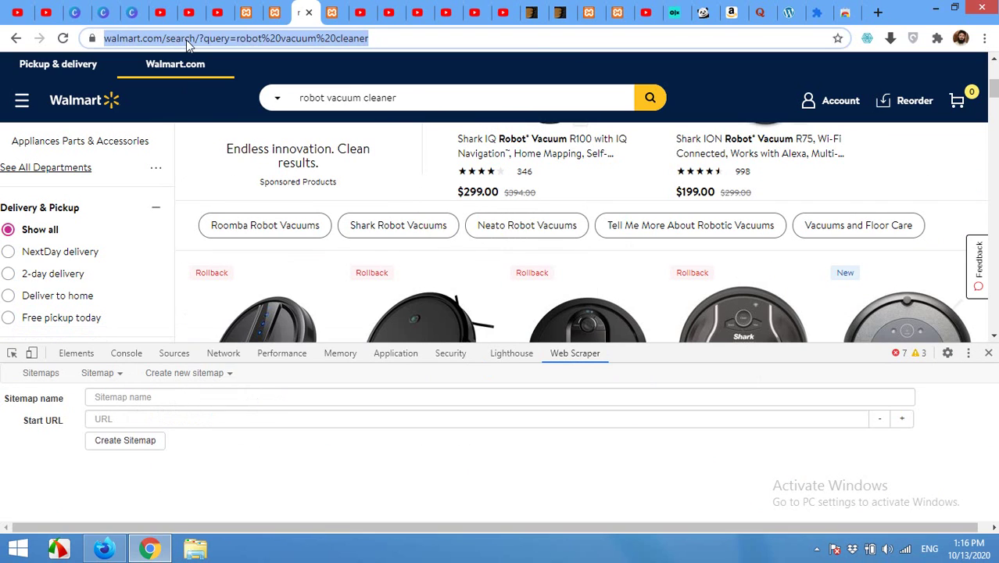
right_click(186, 40)
click(218, 97)
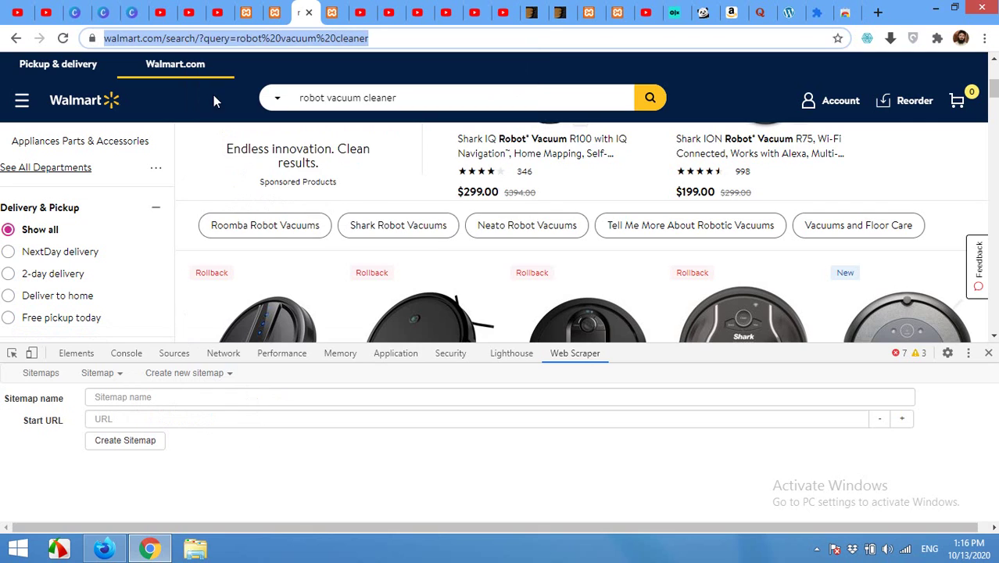
click(158, 416)
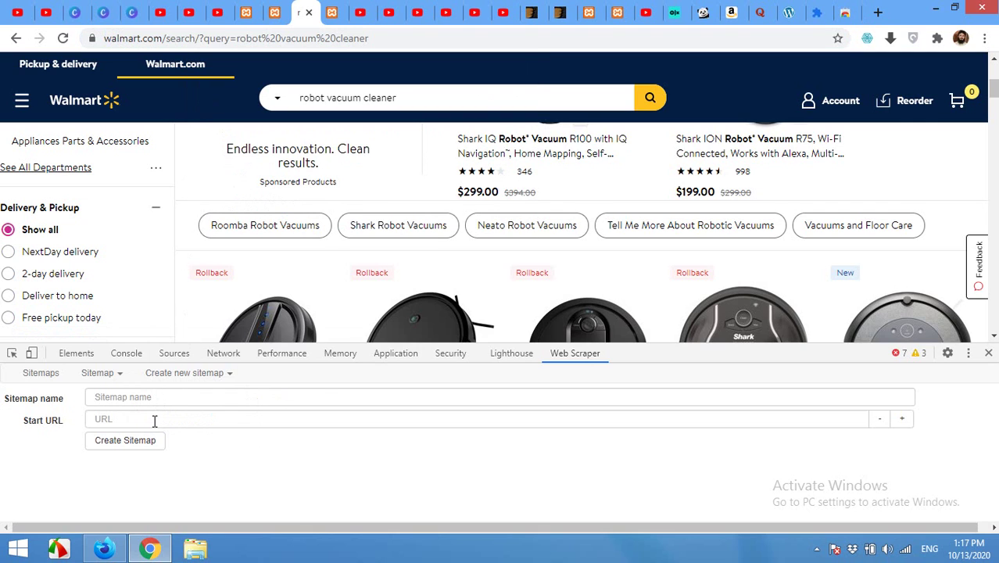
right_click(154, 422)
click(175, 307)
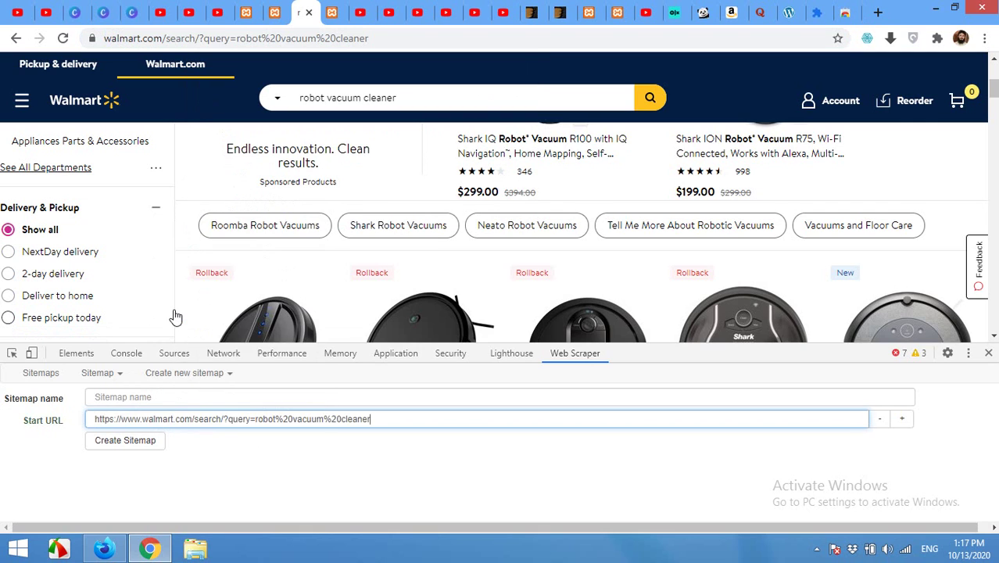
Step: Name the sitemap walmart_scrapper and create it
click(168, 398)
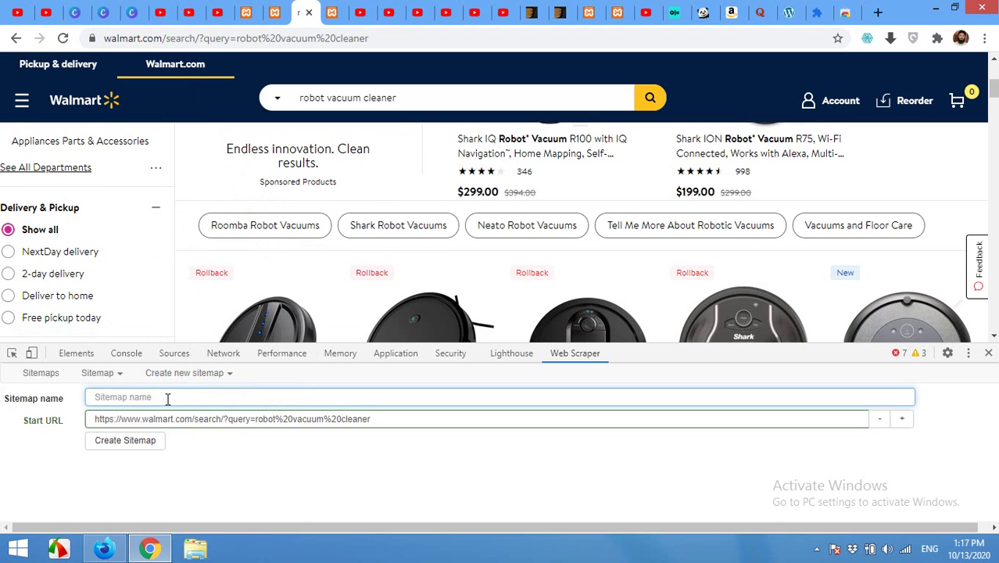
text(wa)
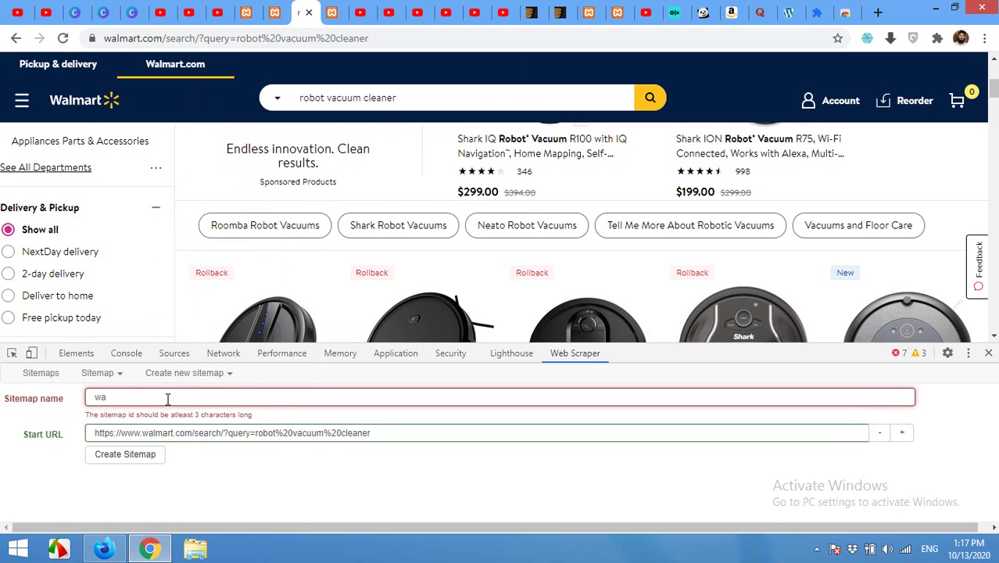
text(lmart_scrapper)
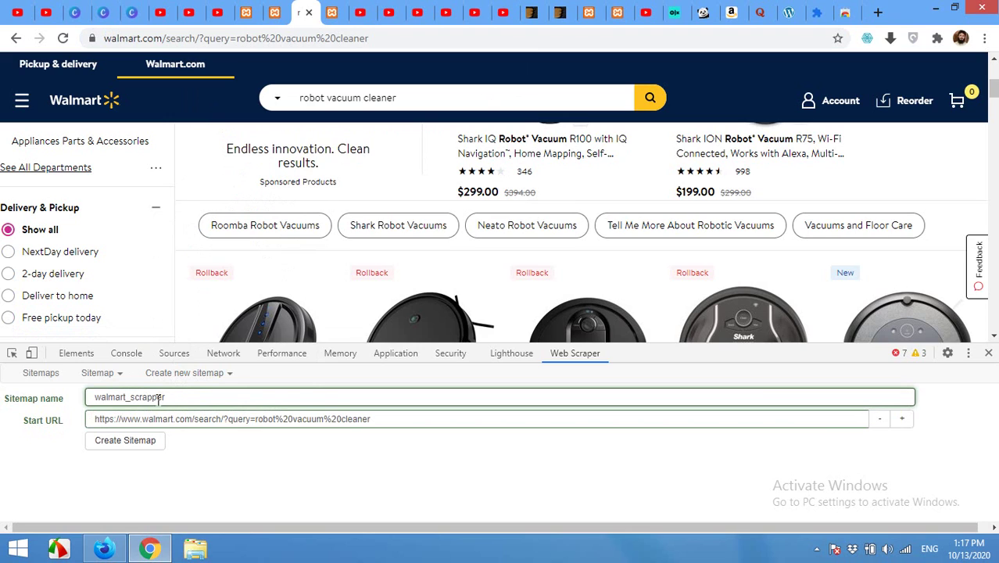
click(136, 448)
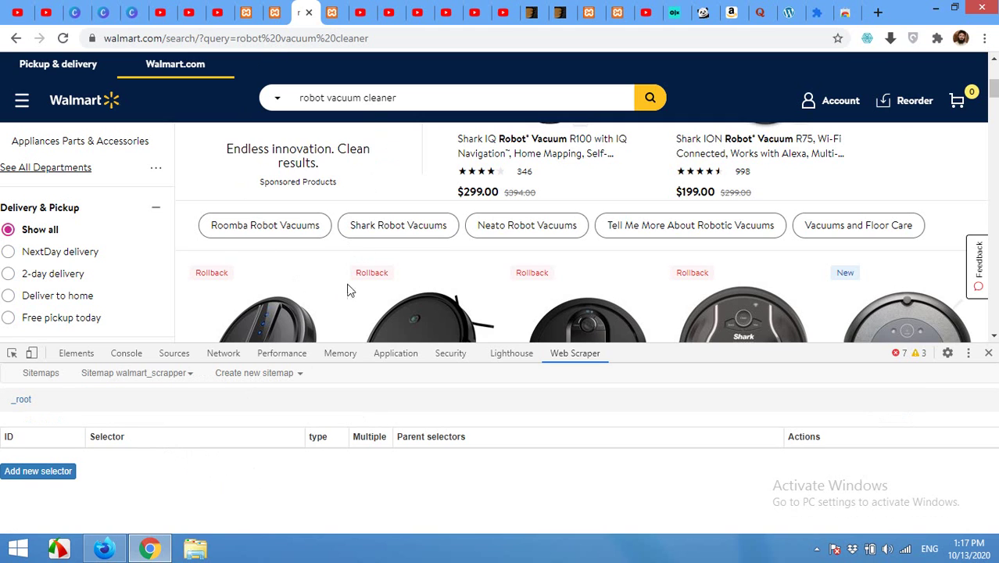
Step: Add a selector to the sitemap's root with the id single, type Link and Multiple enabled
scroll(407, 249, down, 2)
scroll(411, 248, up, 3)
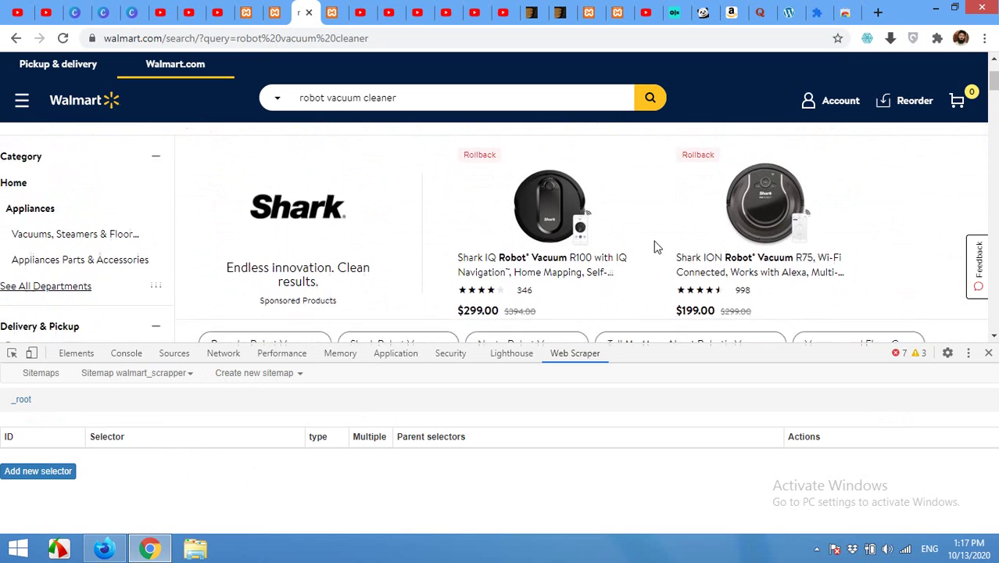
scroll(641, 246, down, 2)
scroll(624, 241, up, 1)
scroll(624, 241, down, 2)
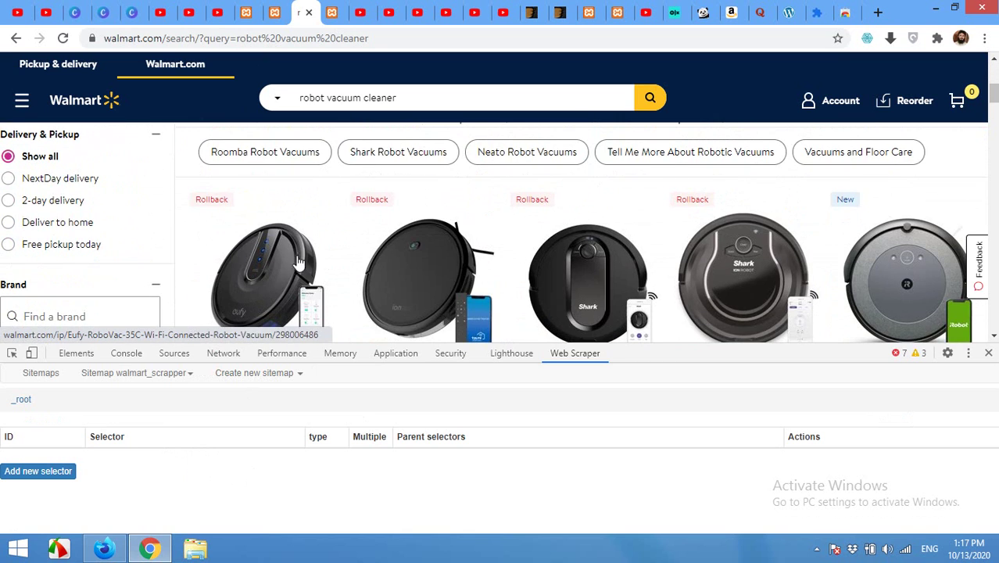
scroll(270, 243, down, 2)
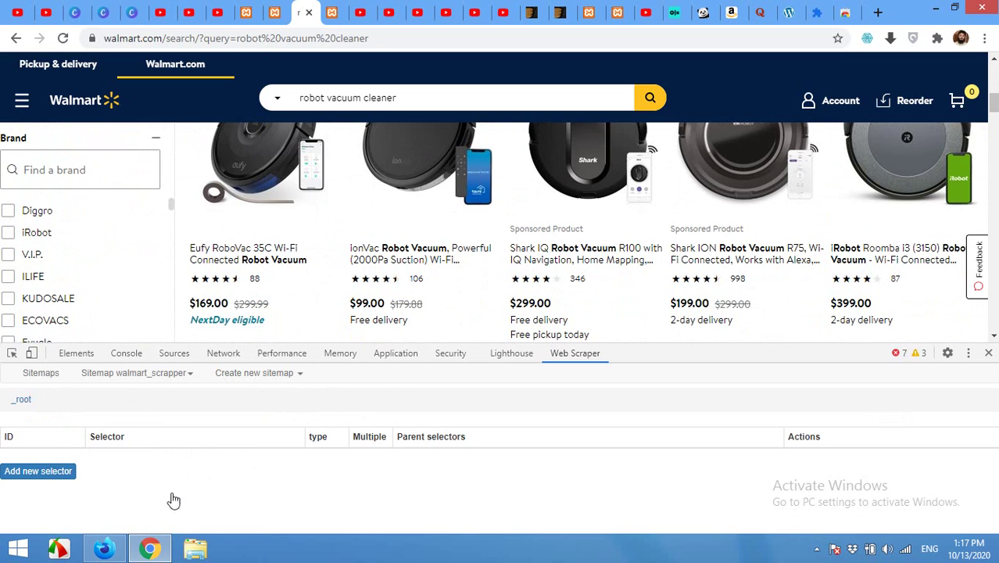
click(66, 474)
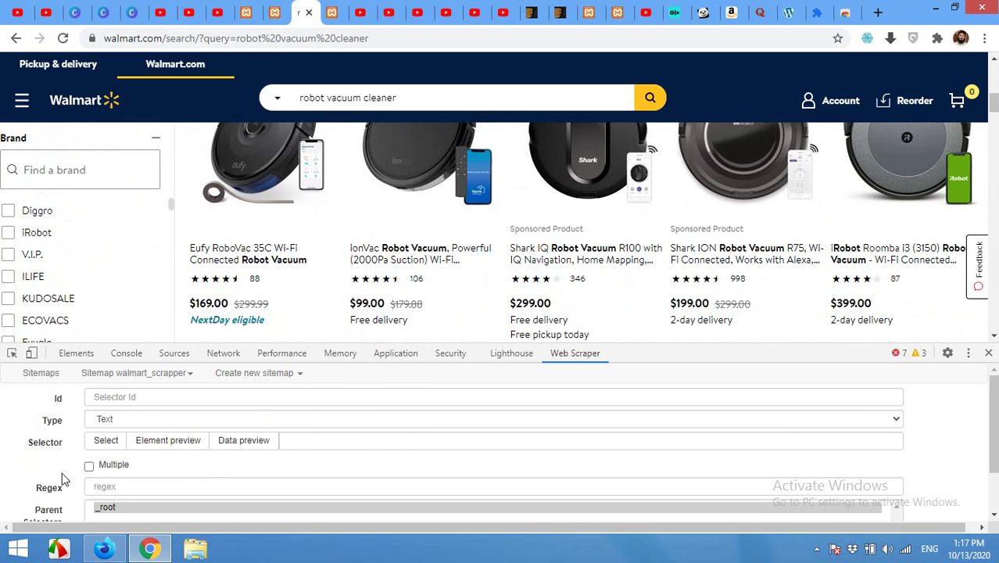
click(152, 397)
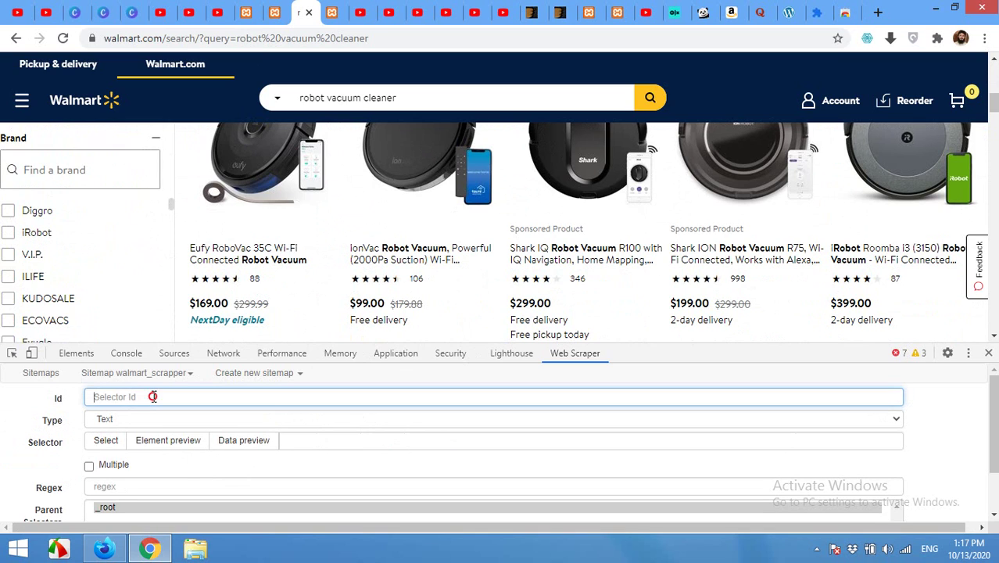
text(sin)
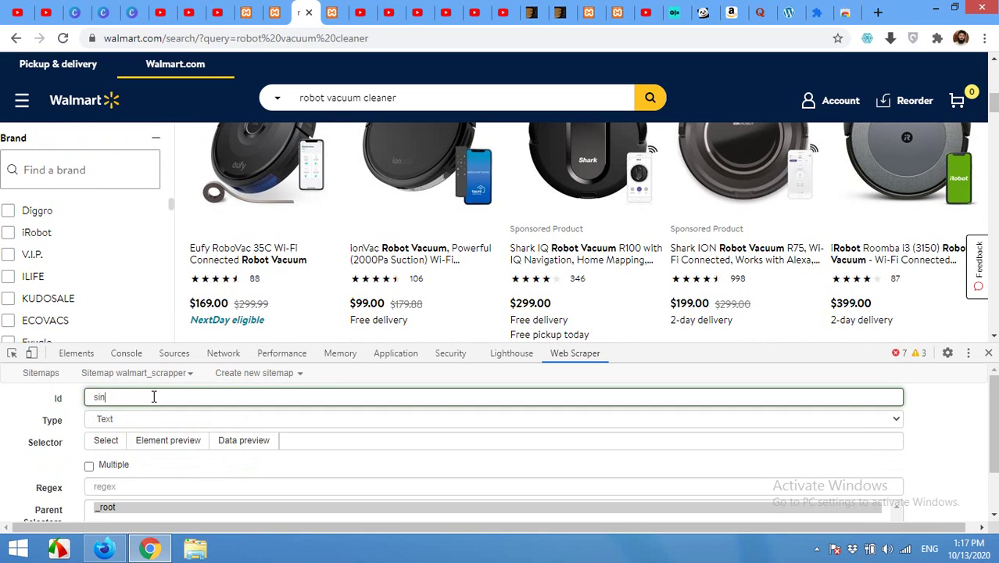
text(gle)
click(102, 426)
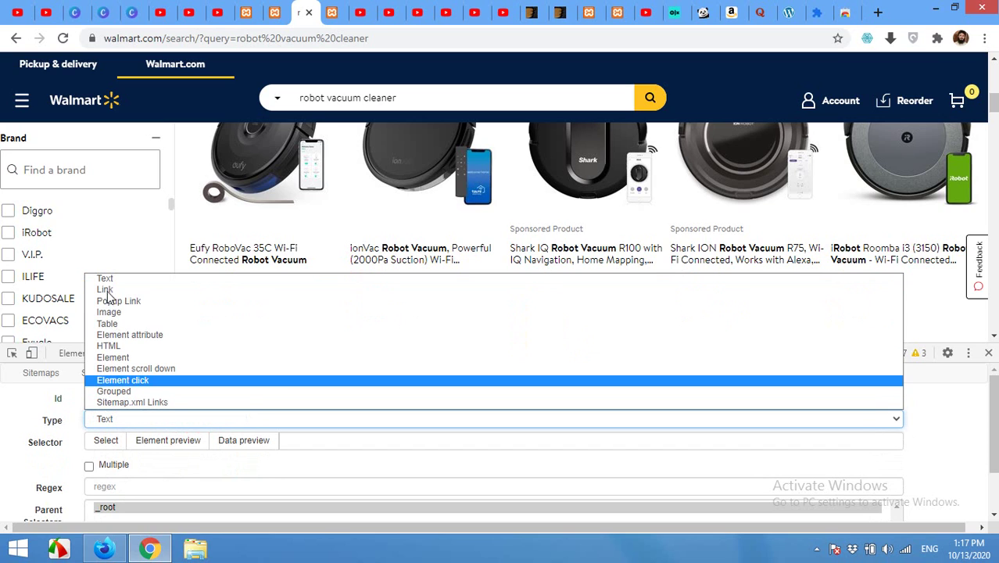
click(112, 296)
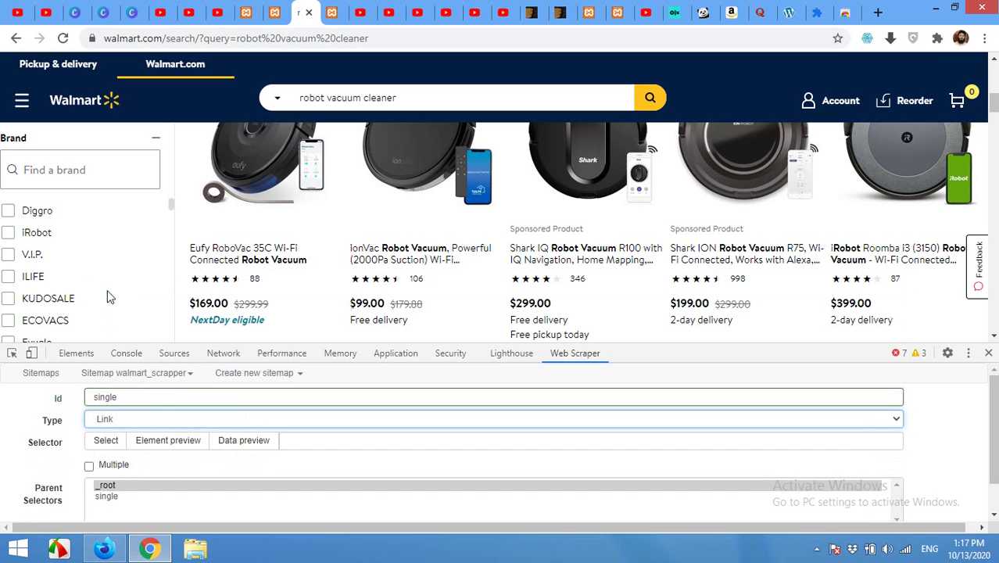
click(89, 467)
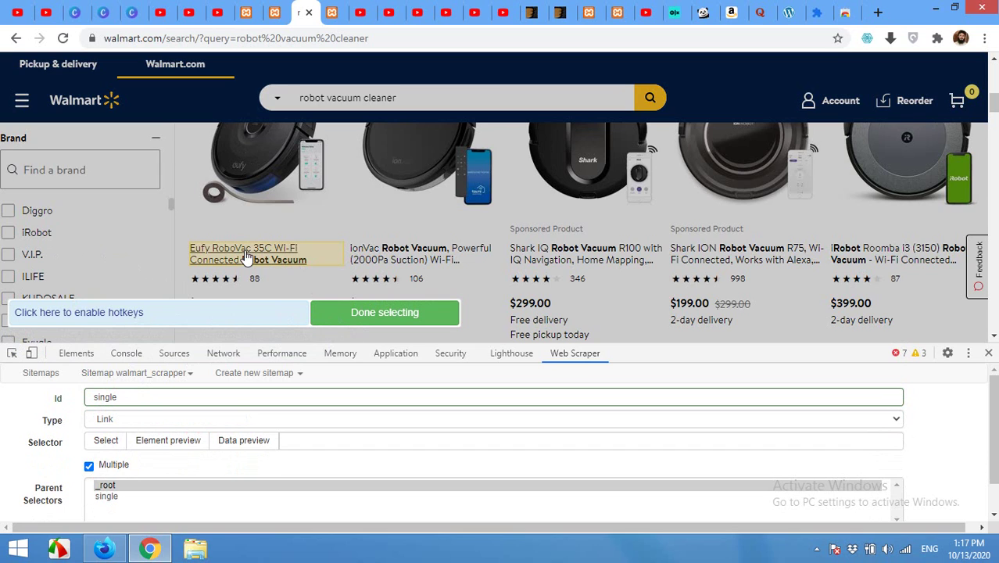
Step: Pick product title links from different result rows until the single selector's path becomes a.product-title-link, covering all the listings
click(386, 257)
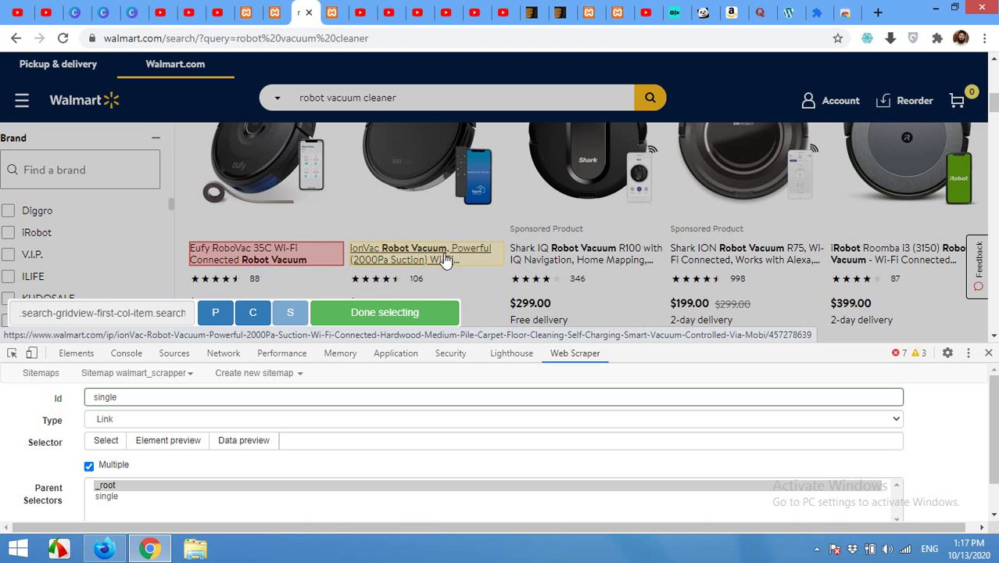
click(516, 258)
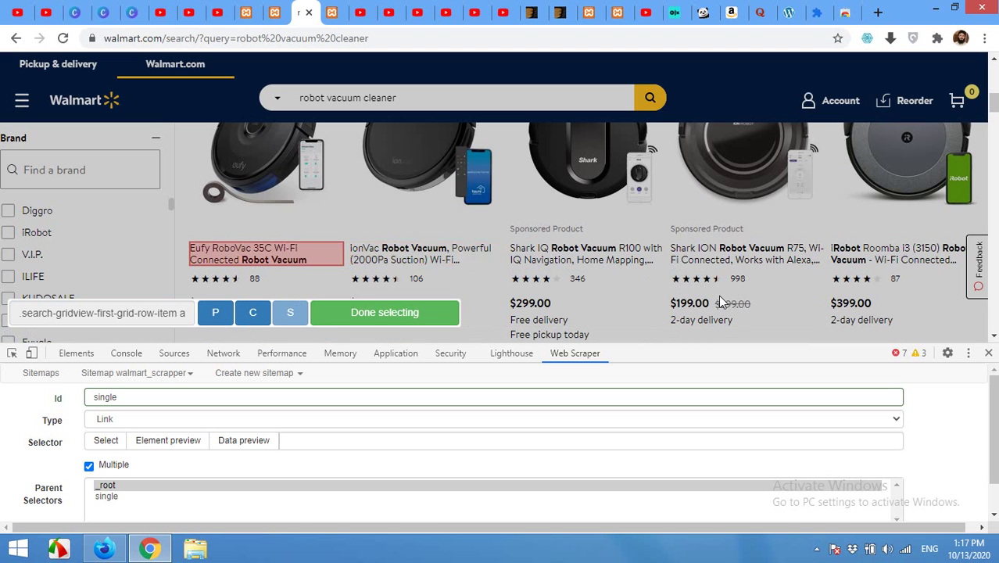
scroll(664, 297, down, 5)
scroll(630, 293, up, 3)
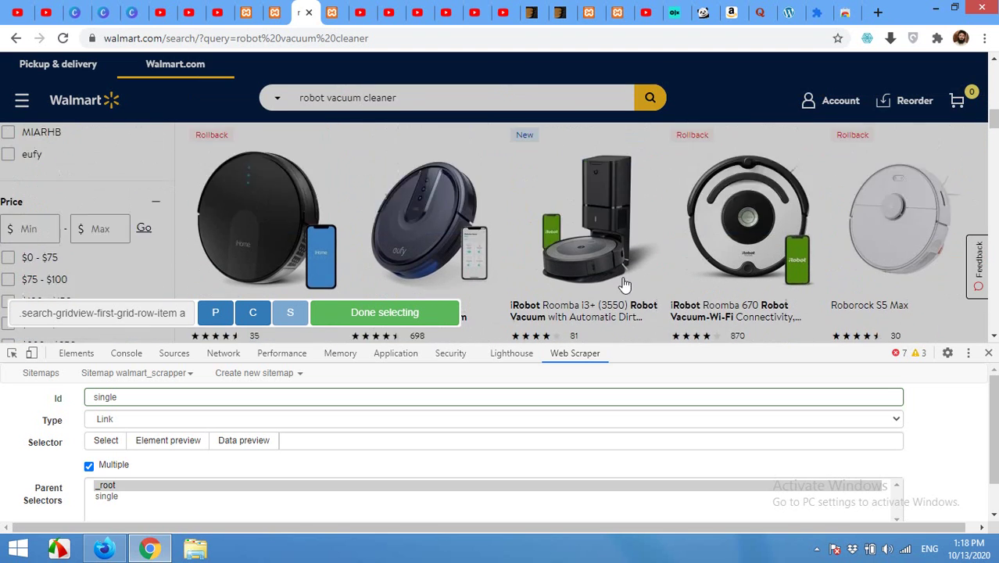
scroll(625, 280, up, 2)
scroll(328, 252, down, 3)
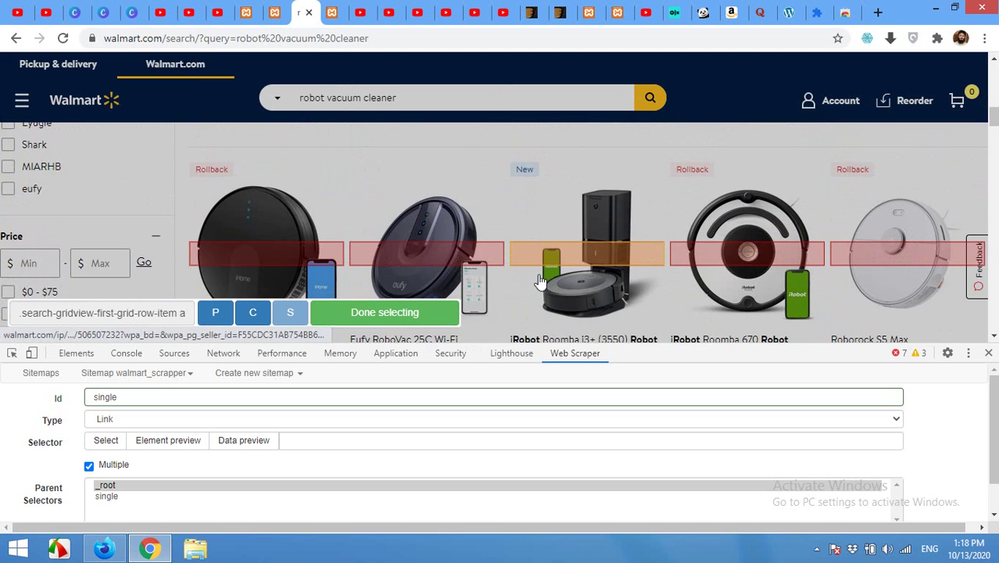
scroll(336, 252, down, 2)
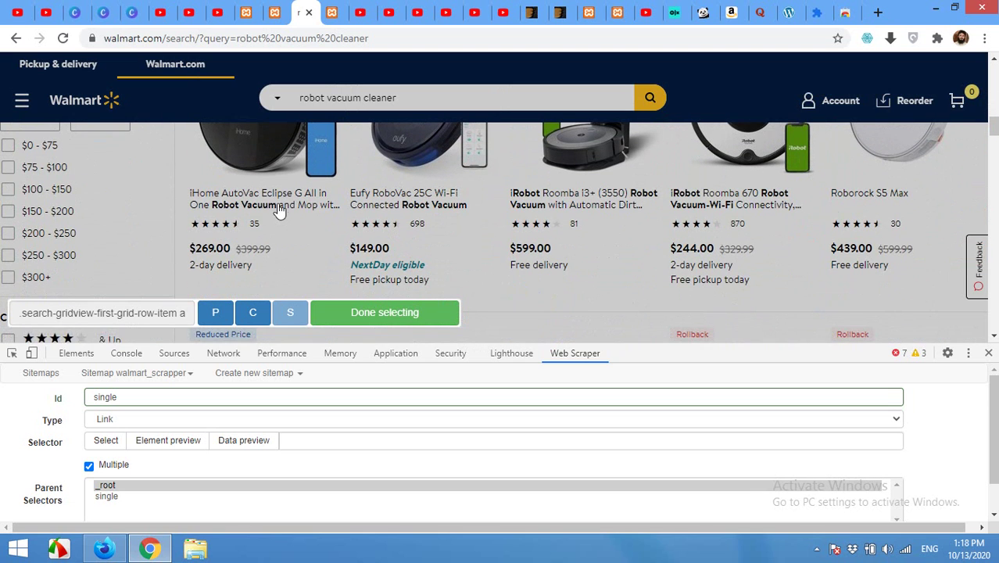
click(408, 206)
scroll(570, 276, down, 4)
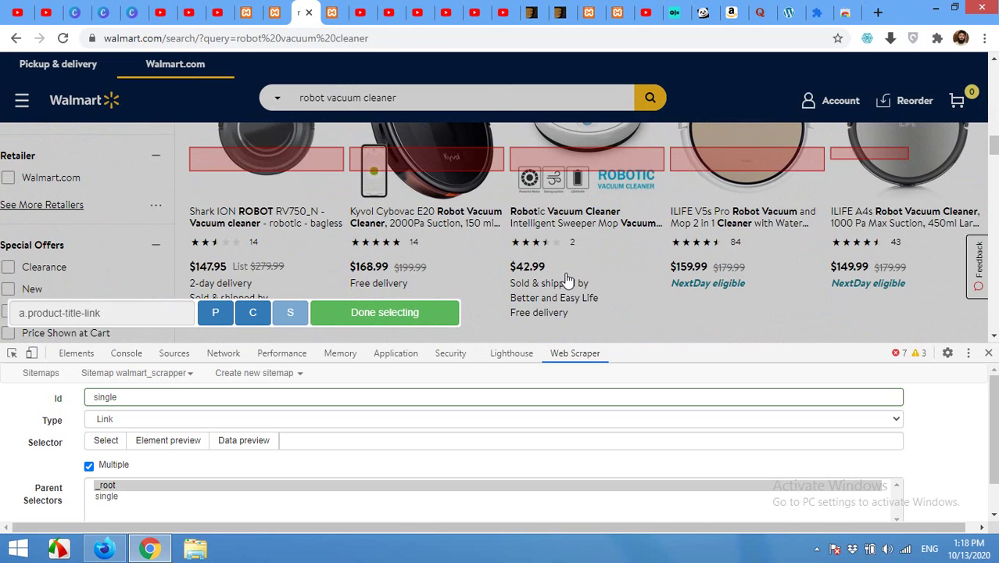
scroll(551, 272, down, 4)
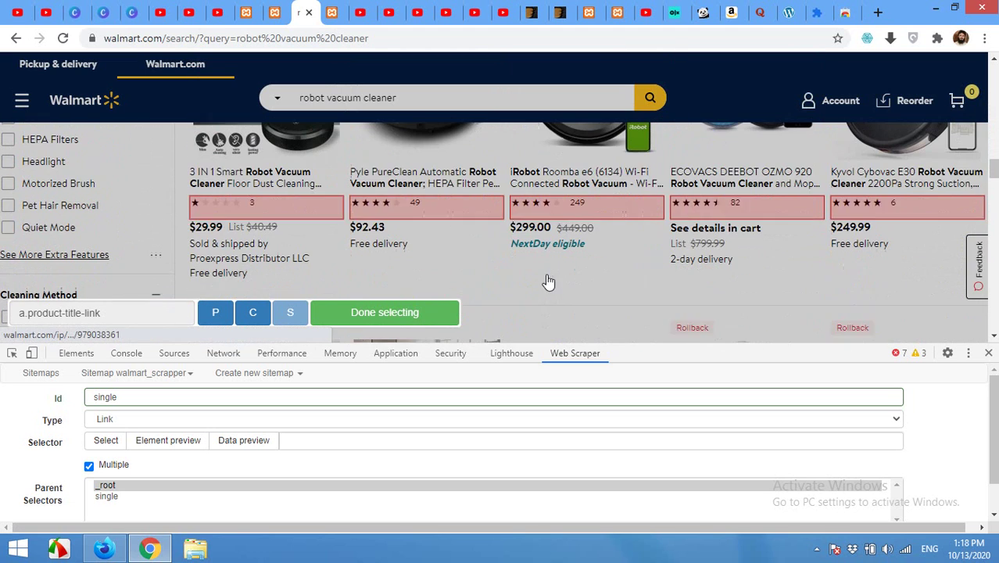
scroll(536, 269, down, 3)
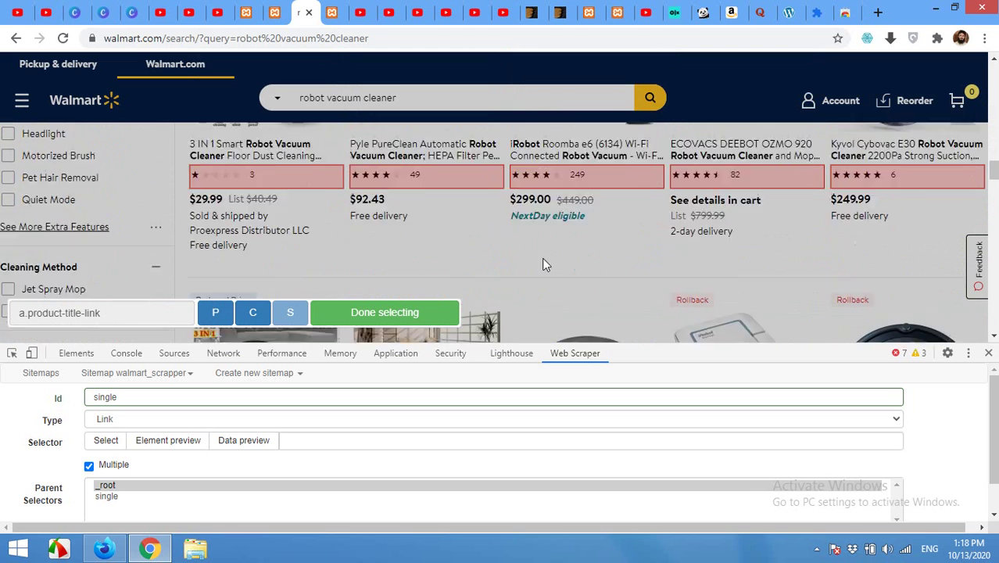
scroll(524, 256, down, 10)
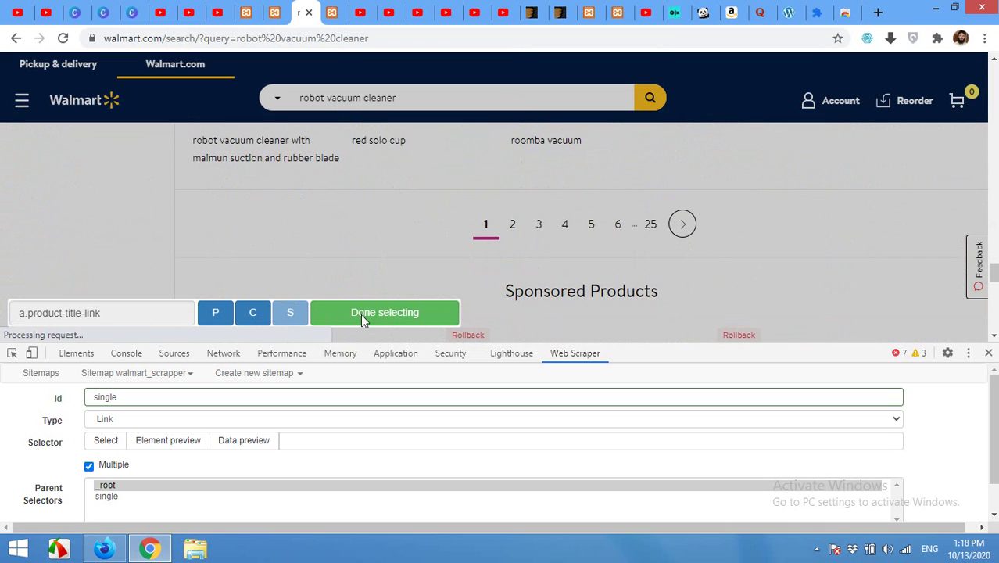
Step: Accept the picked title links as the selector's elements and save the single selector
click(361, 314)
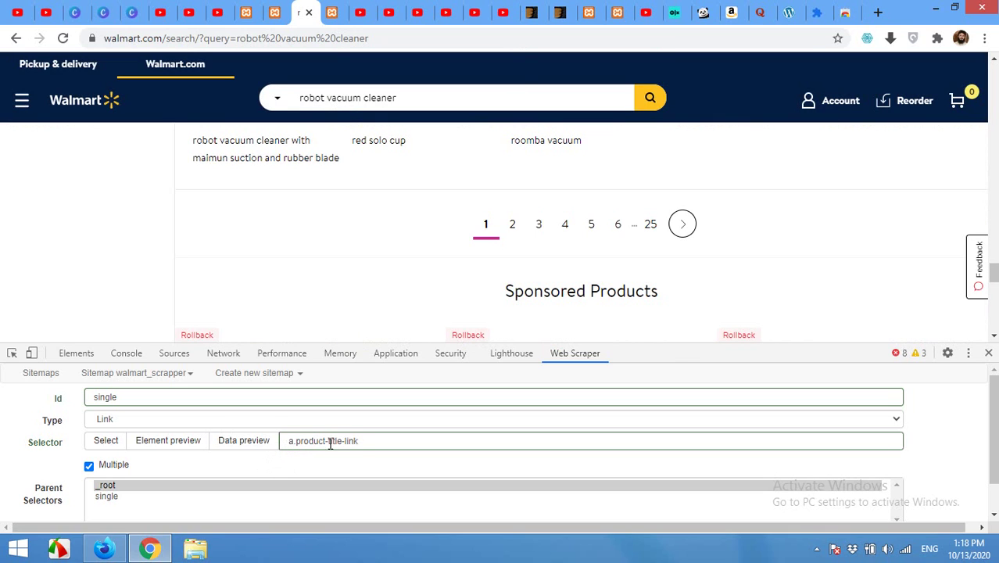
scroll(122, 510, down, 1)
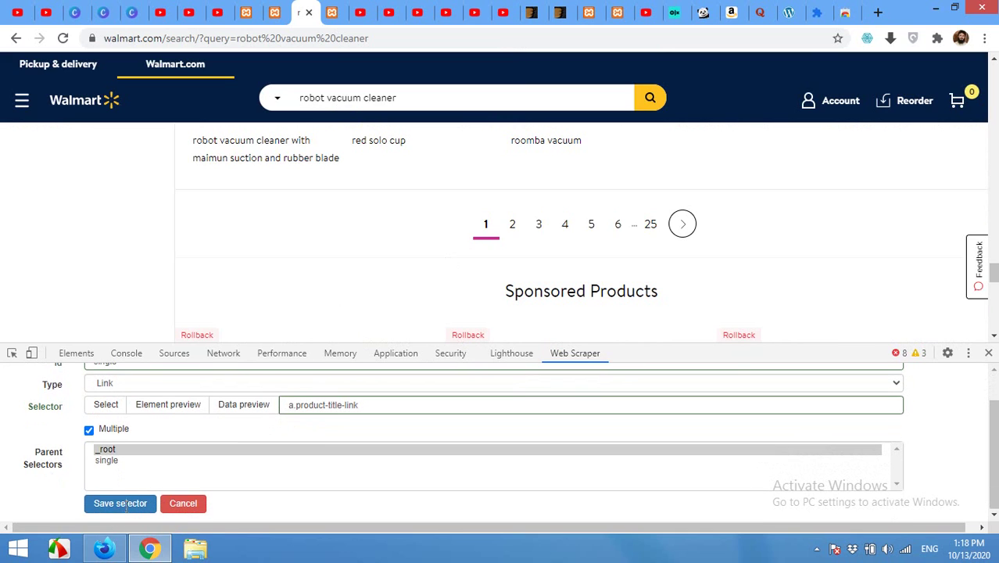
click(117, 506)
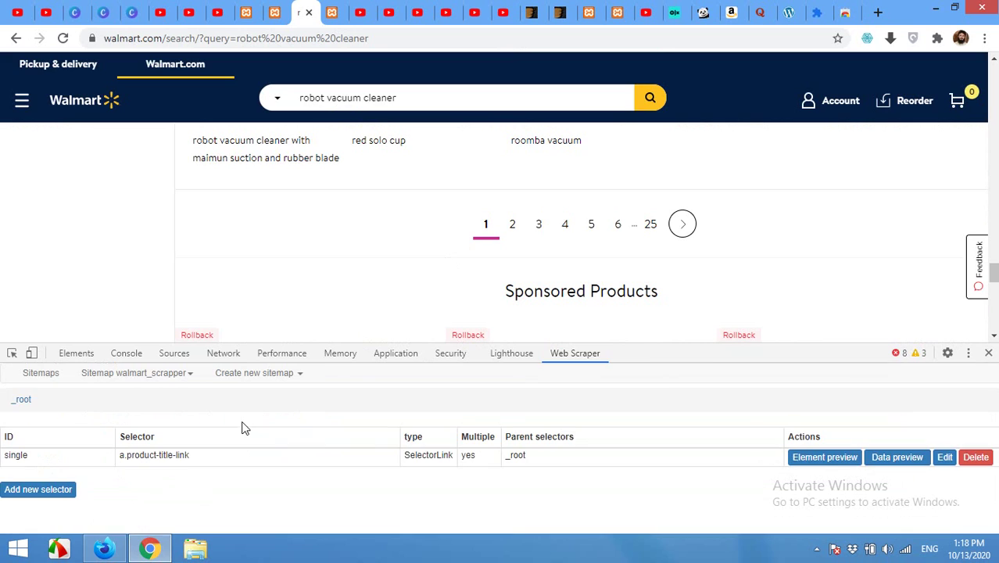
Step: Preview the data of the single selector, look through the product names and links, and close the preview
click(898, 460)
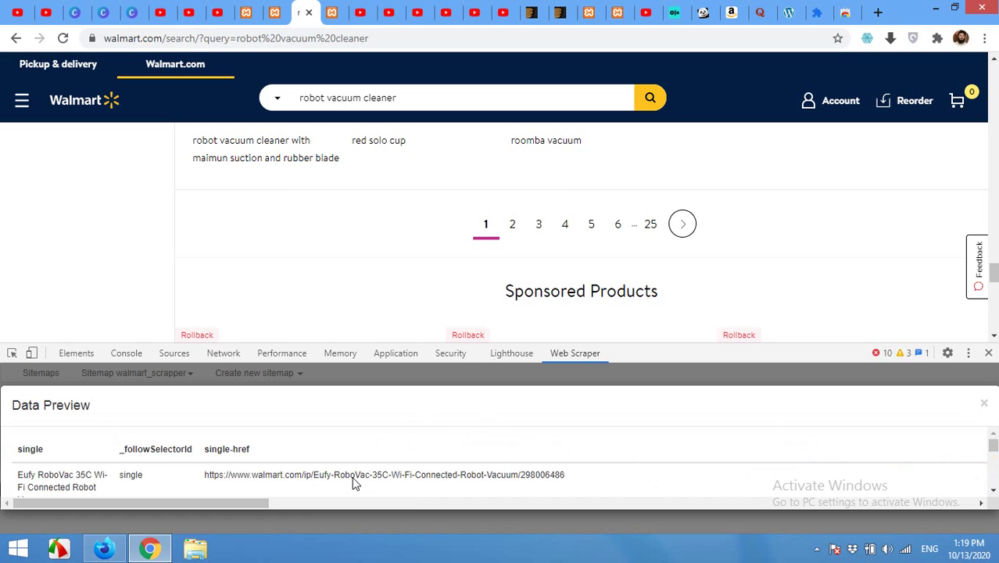
scroll(390, 450, down, 5)
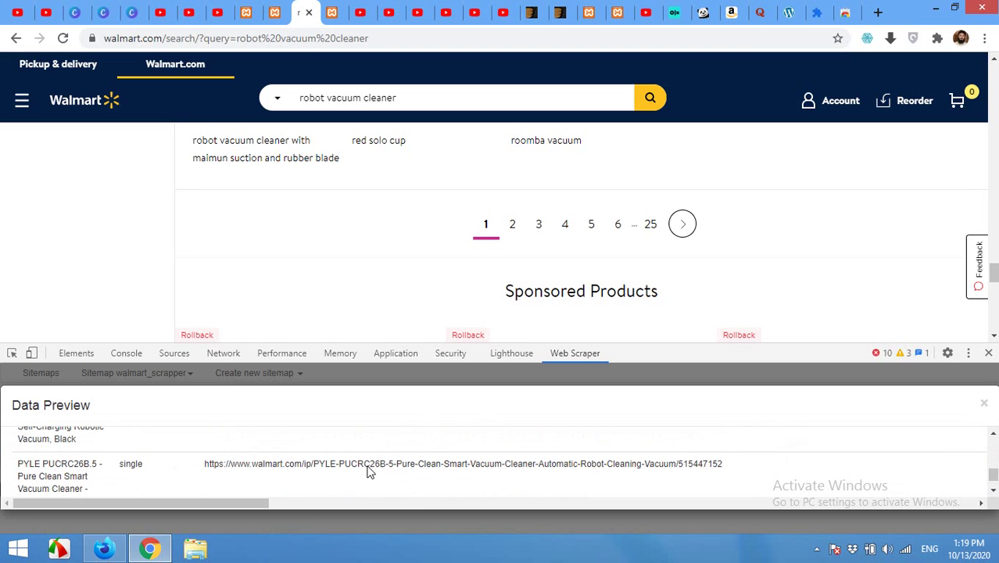
scroll(508, 472, down, 5)
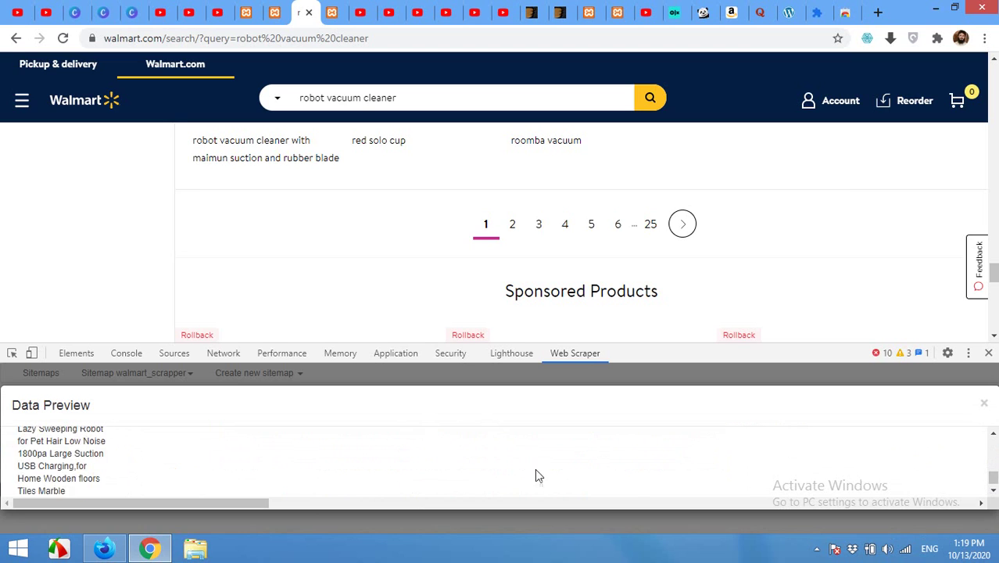
click(984, 403)
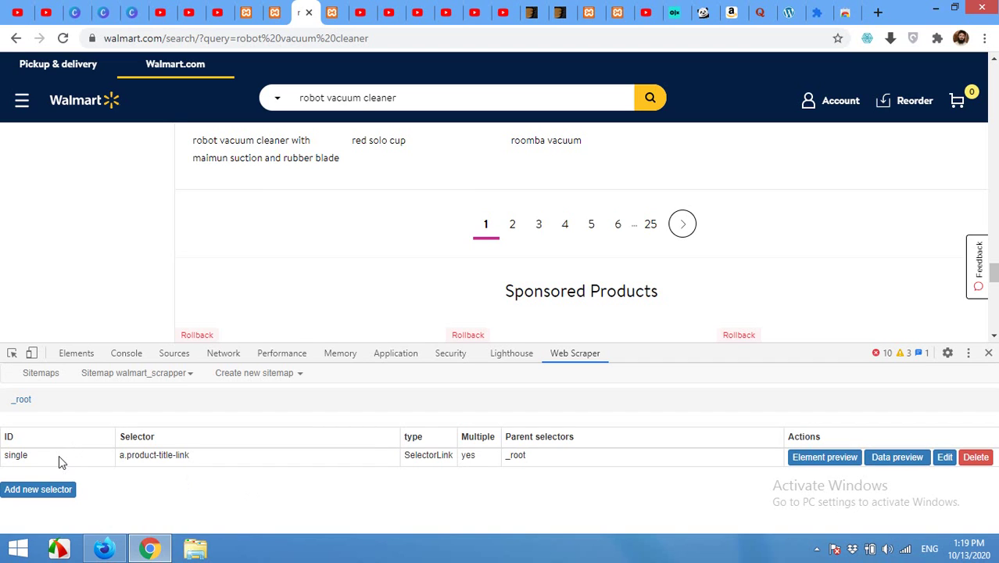
Step: Go inside the single selector and open the Kyvol Cybovac E20 robot vacuum's product page from the search results
click(140, 456)
scroll(430, 272, up, 15)
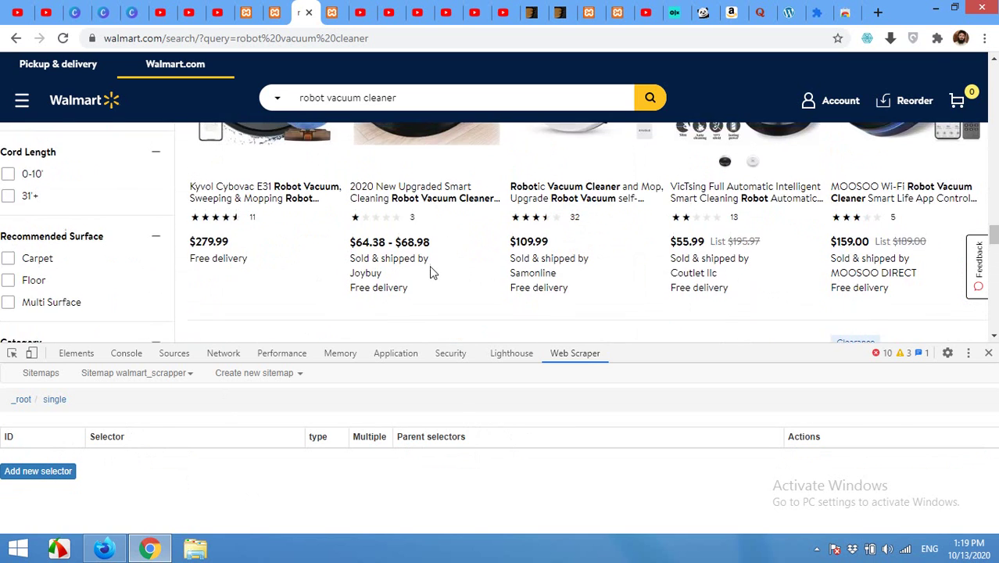
scroll(434, 272, up, 5)
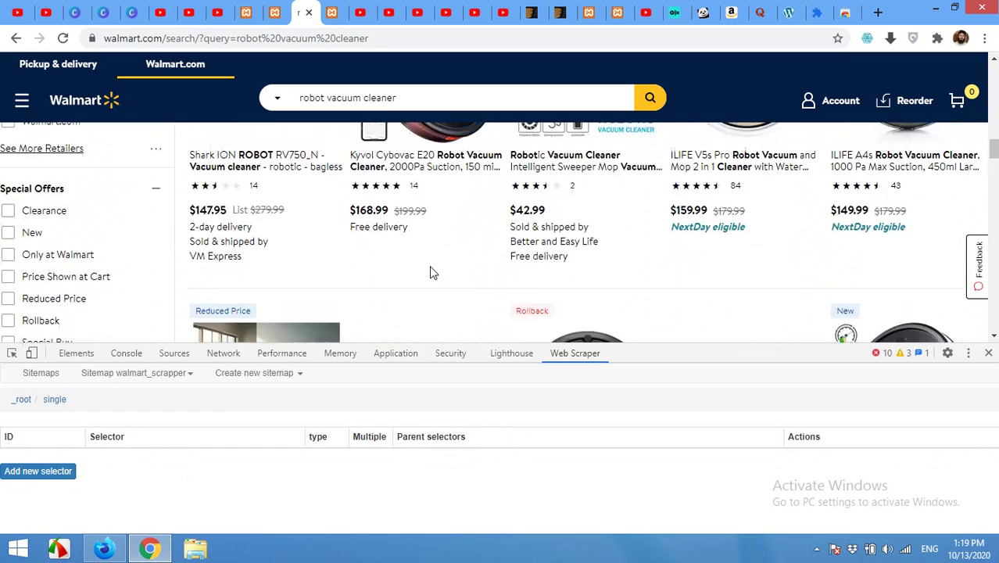
scroll(438, 231, down, 1)
click(439, 225)
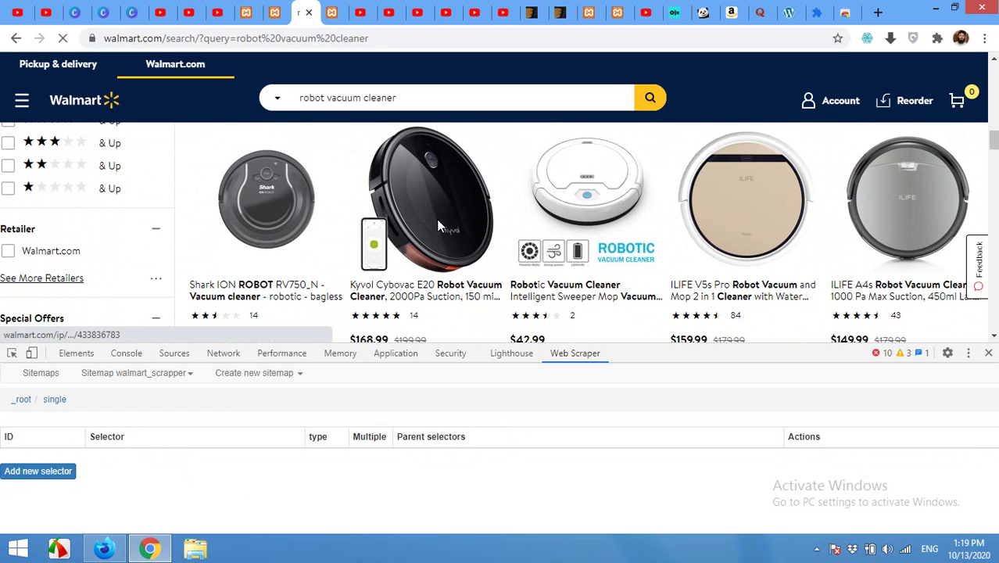
scroll(510, 234, down, 3)
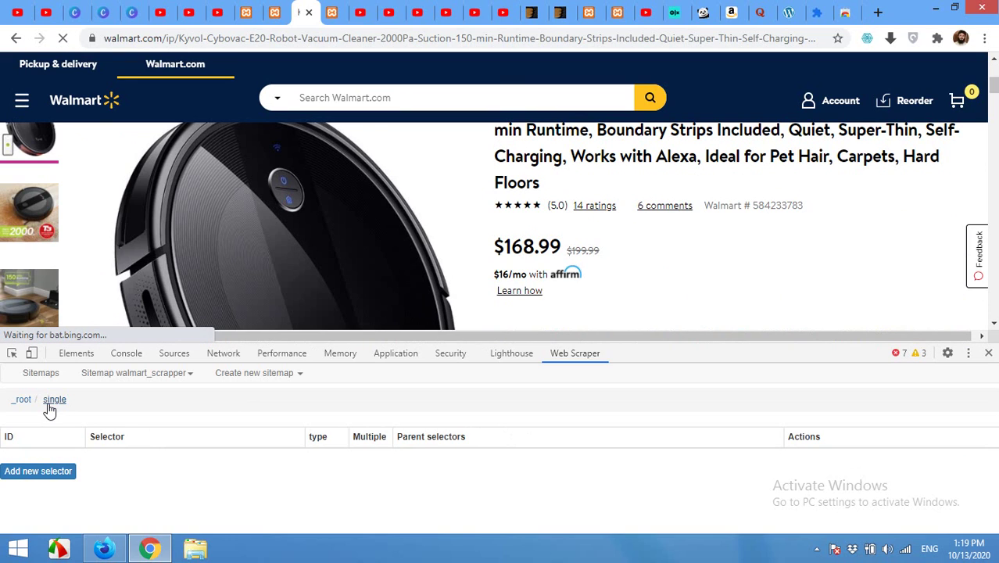
Step: Add a Text selector with the id title under single, pick the product's h1 heading as its element, and save it
click(52, 474)
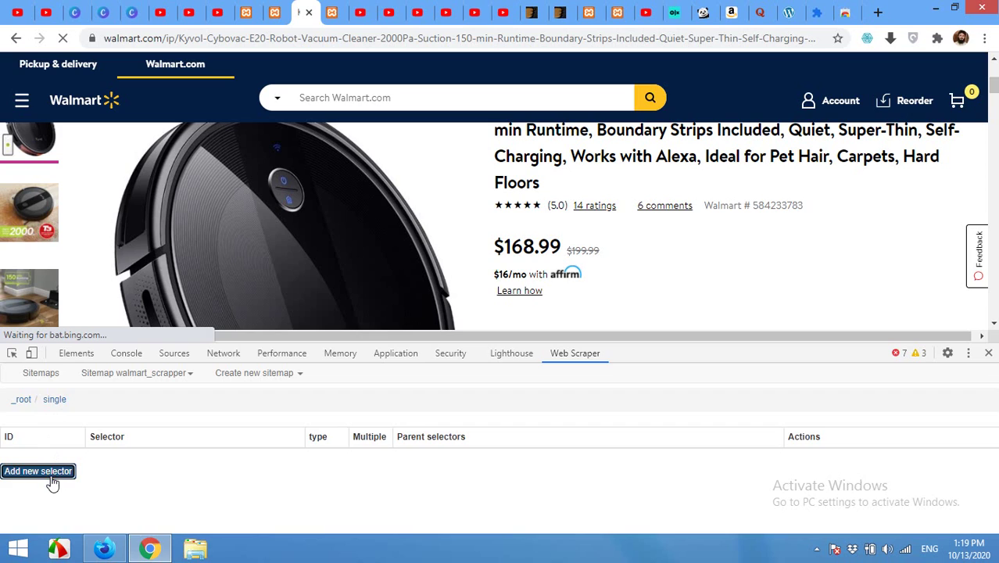
click(126, 398)
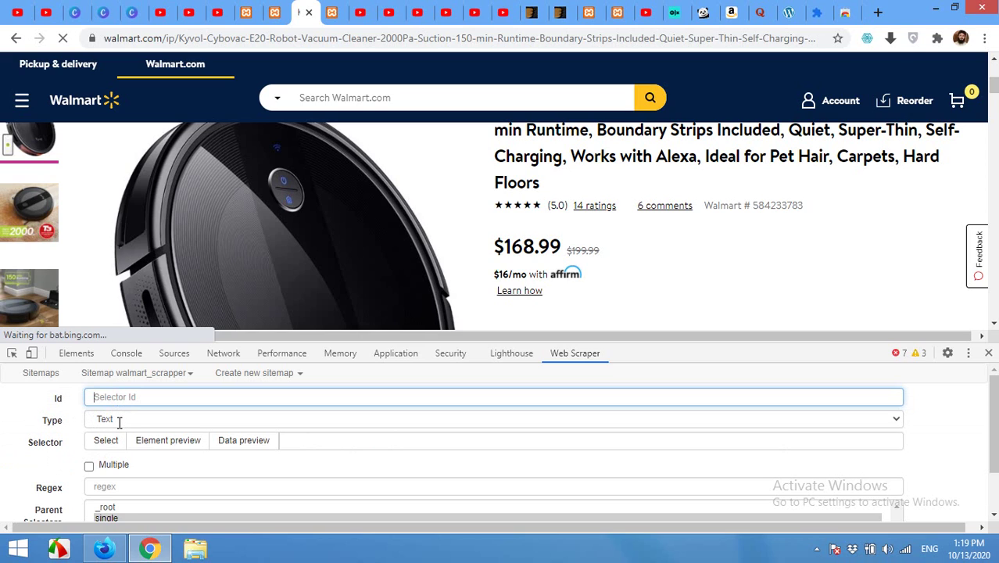
text(title)
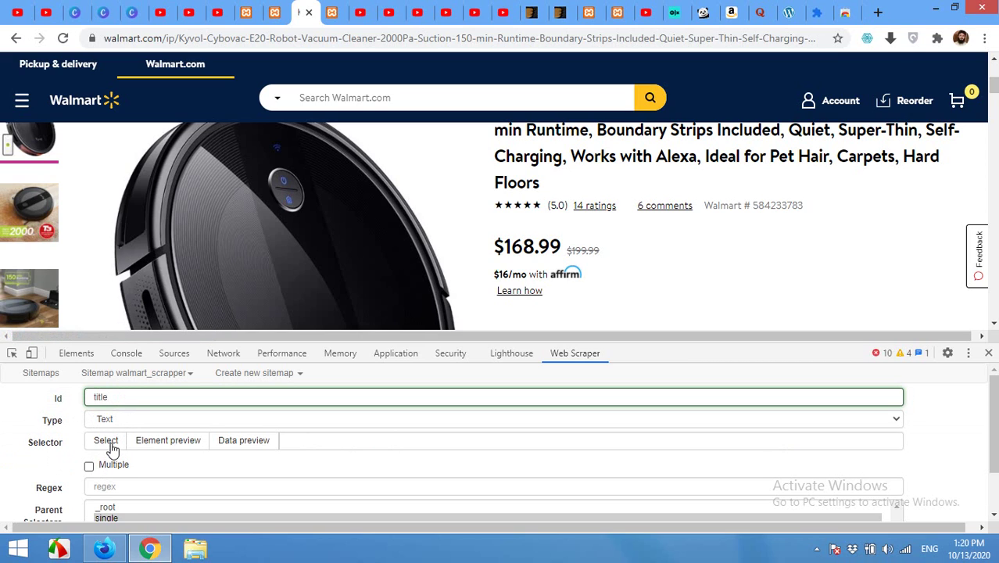
click(110, 443)
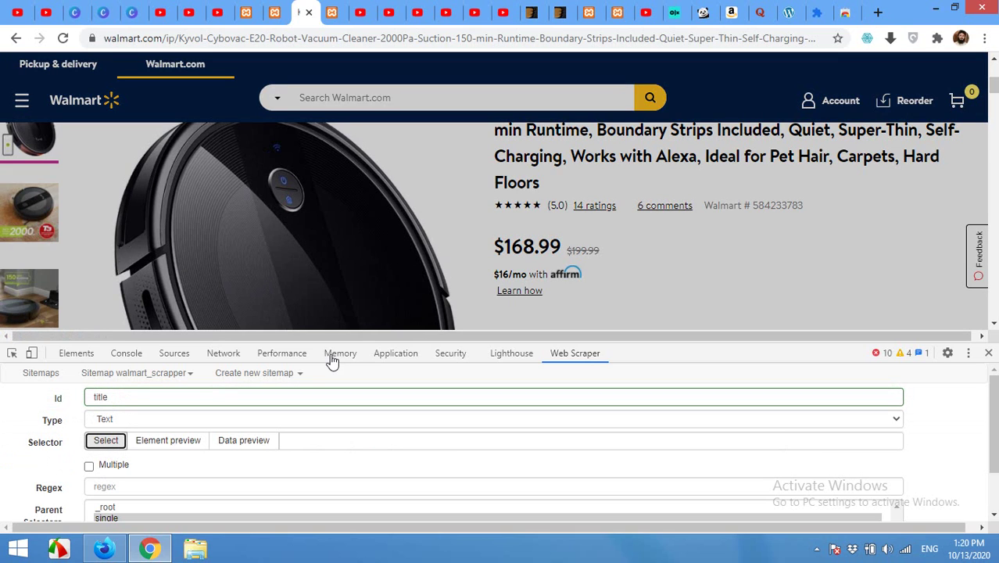
click(584, 154)
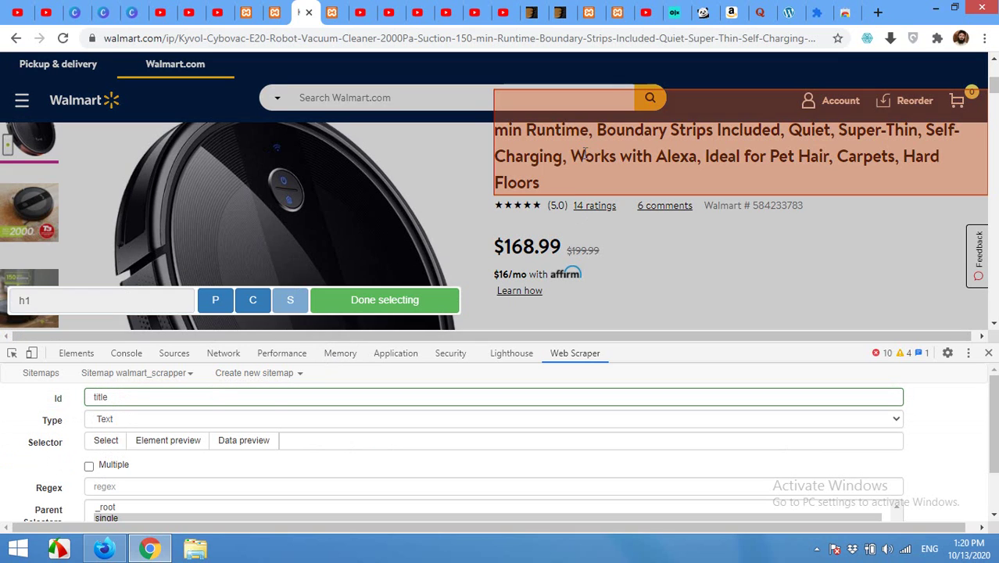
click(367, 305)
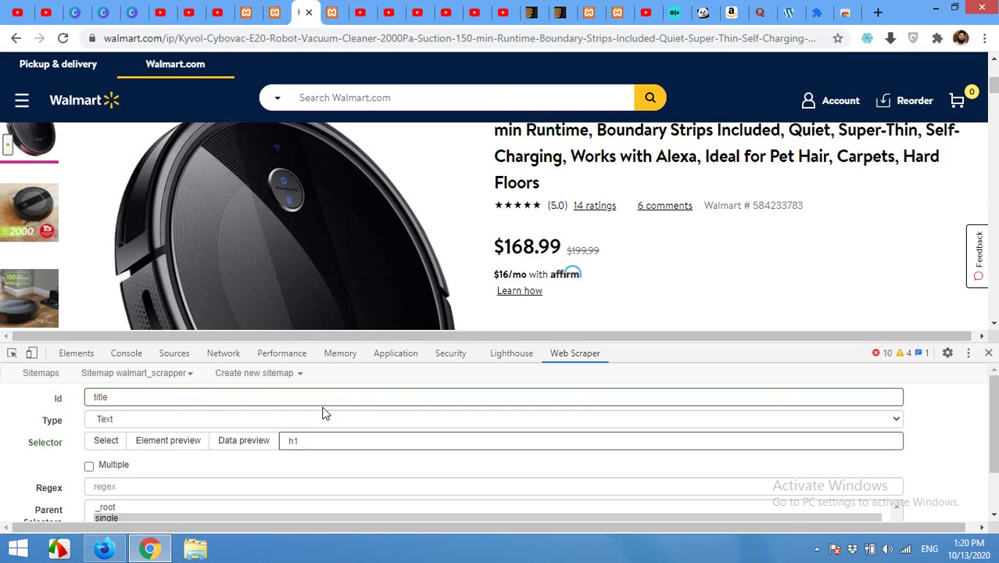
scroll(100, 490, down, 1)
scroll(100, 490, down, 1)
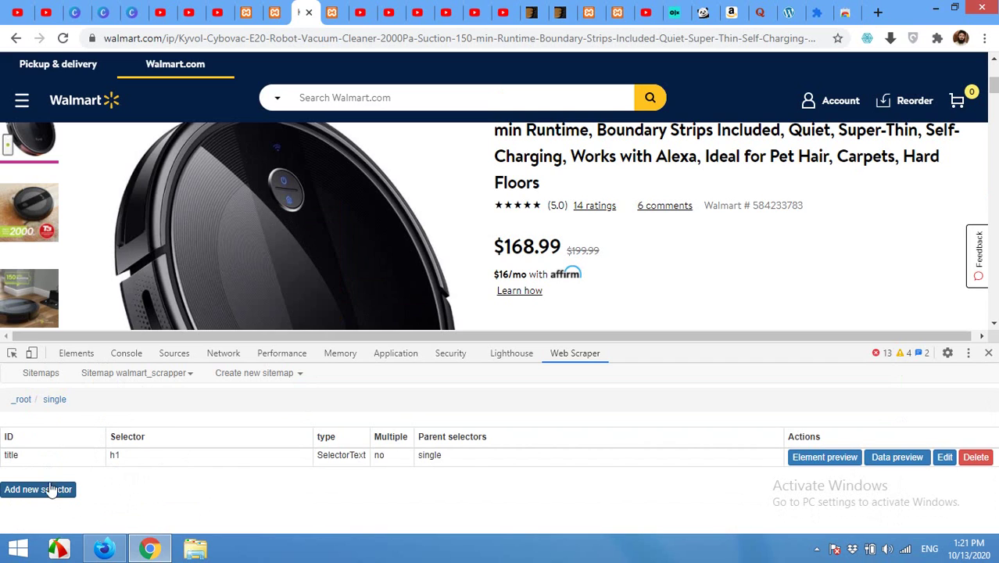
Step: Start another selector under single with the id picture and the type Image
click(38, 490)
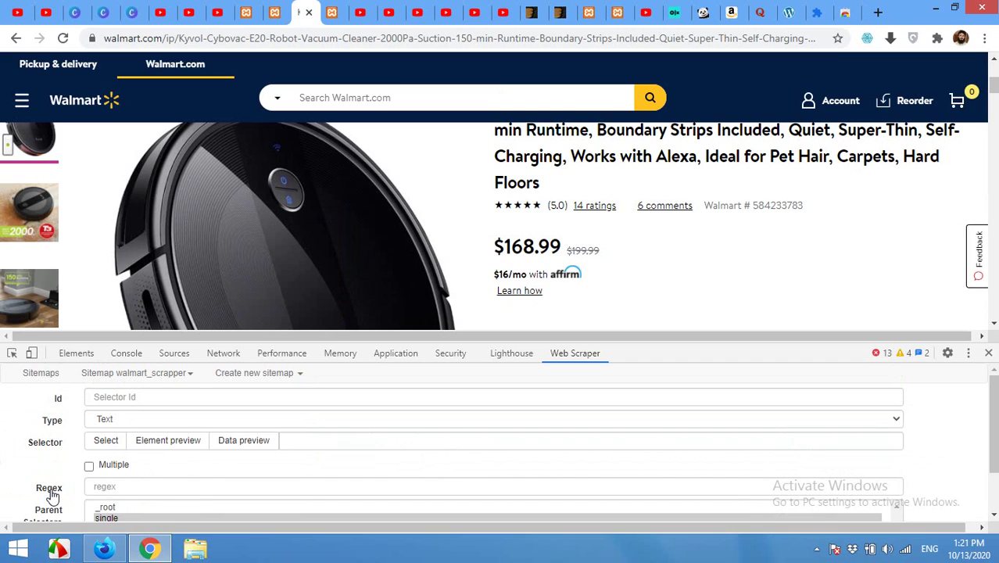
click(131, 399)
text(p)
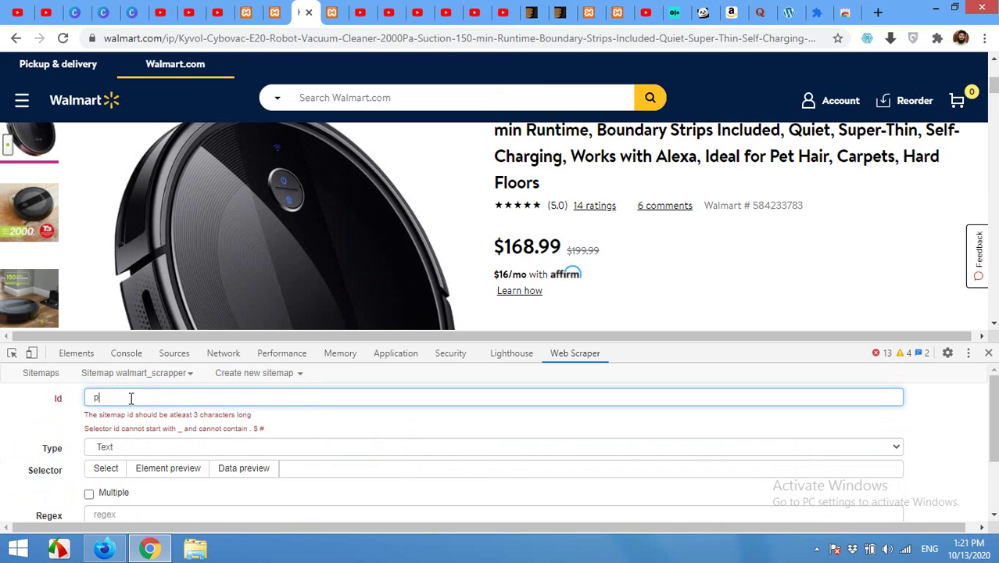
text(icture)
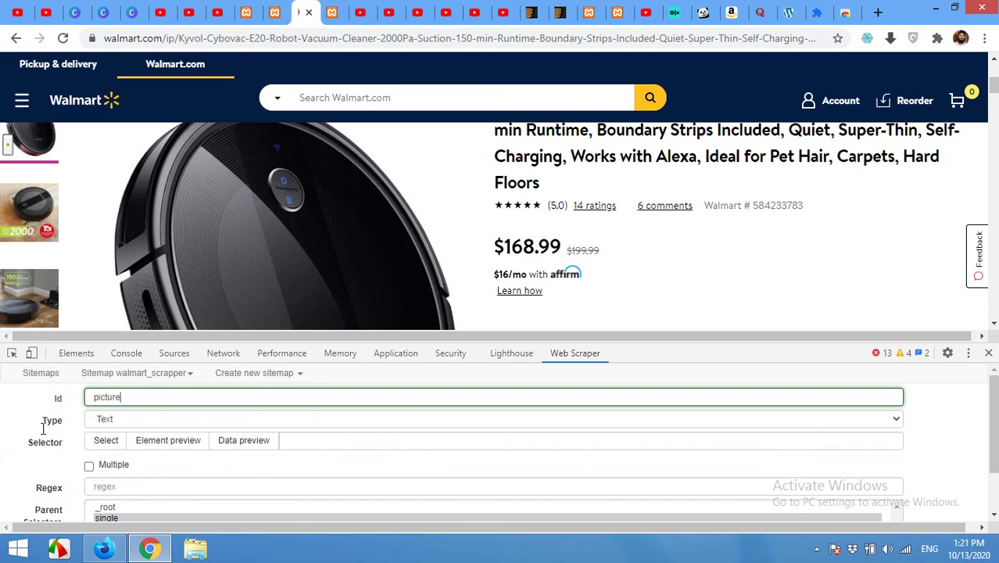
click(105, 420)
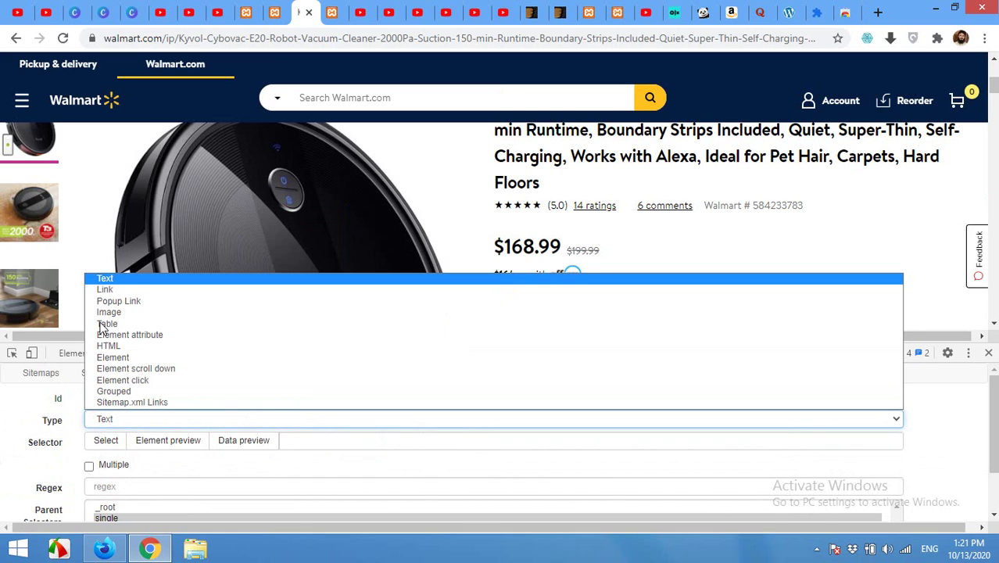
click(108, 313)
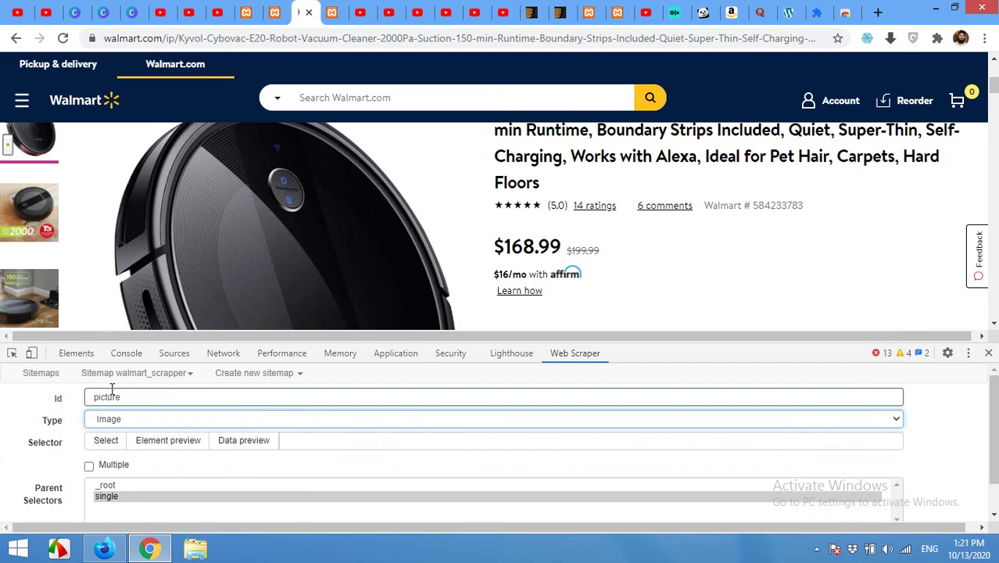
Step: Pick the product's large main photo, img[itemprop='image'], as the element of the picture selector and finish the selection
click(101, 442)
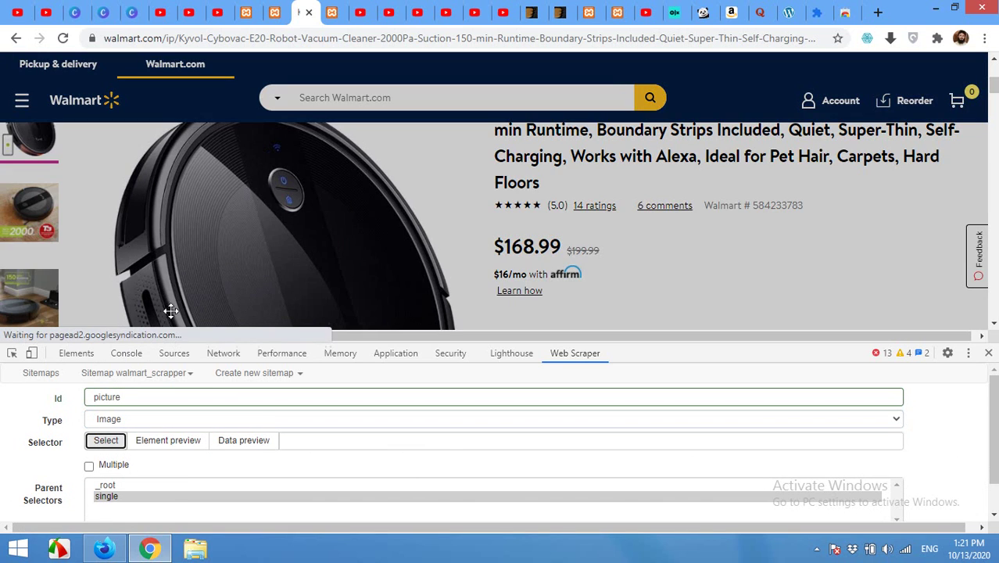
click(240, 241)
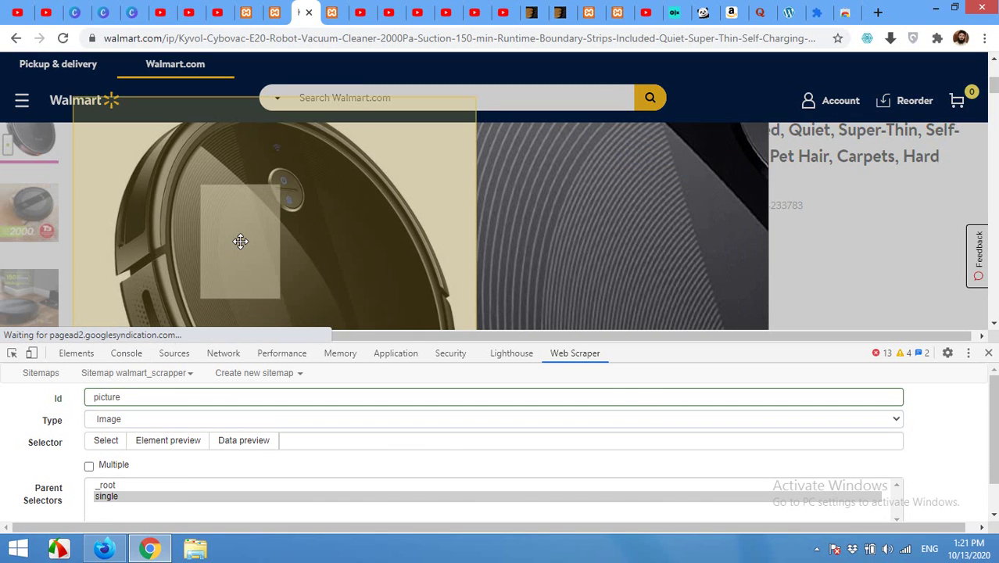
click(240, 241)
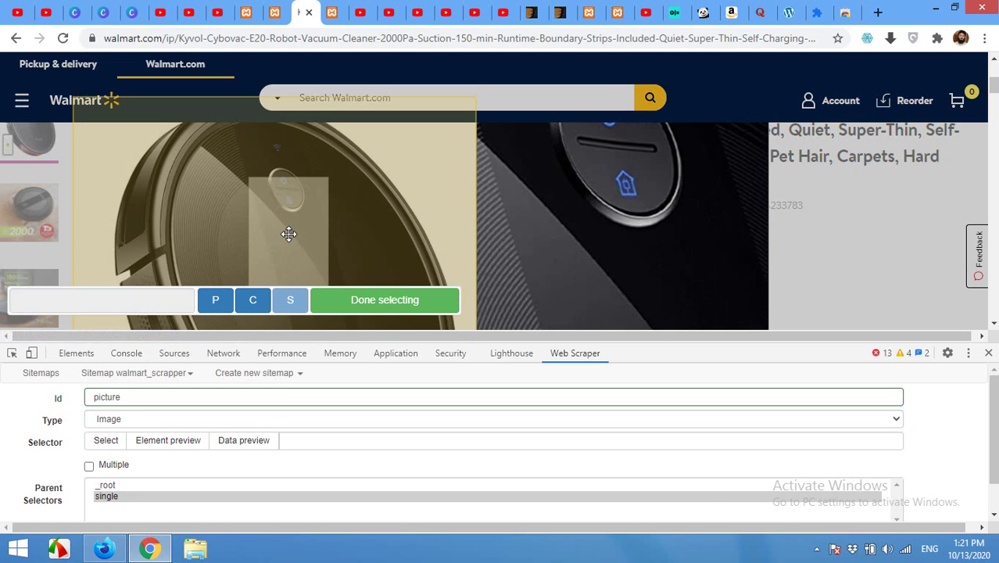
click(288, 234)
scroll(258, 239, up, 1)
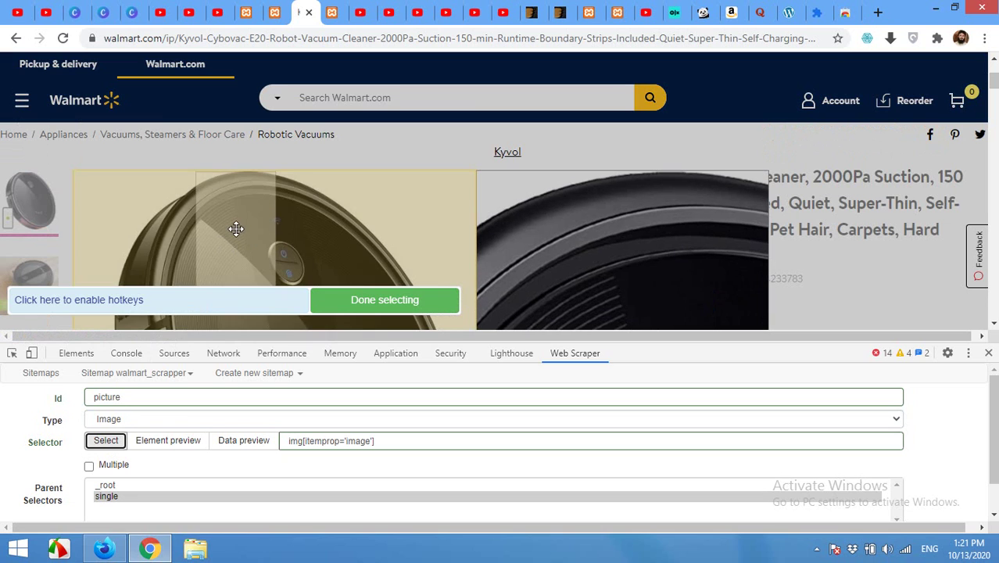
click(236, 229)
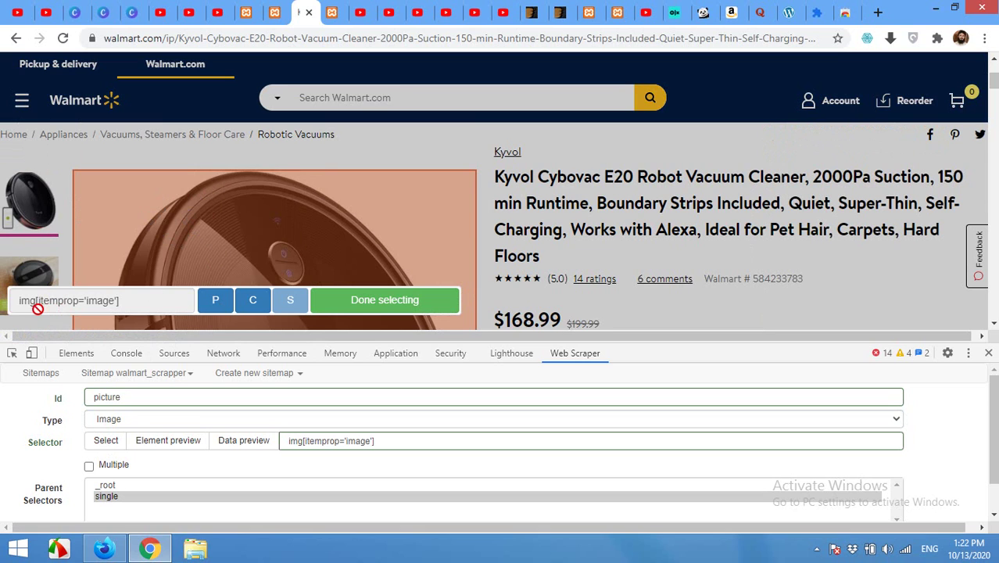
click(363, 303)
Step: Preview the picture selector's data, close the preview, and save the selector
scroll(120, 475, down, 1)
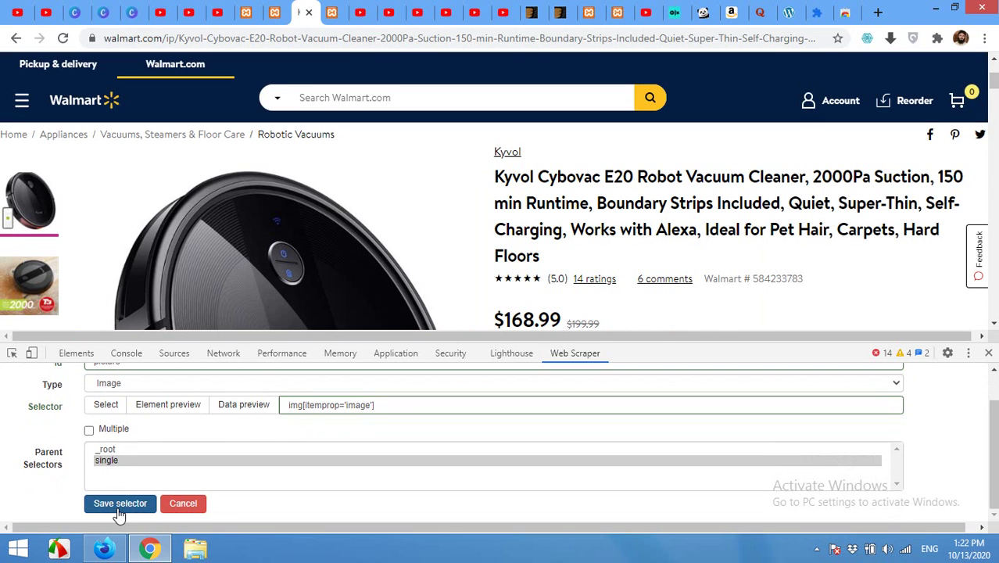
click(237, 410)
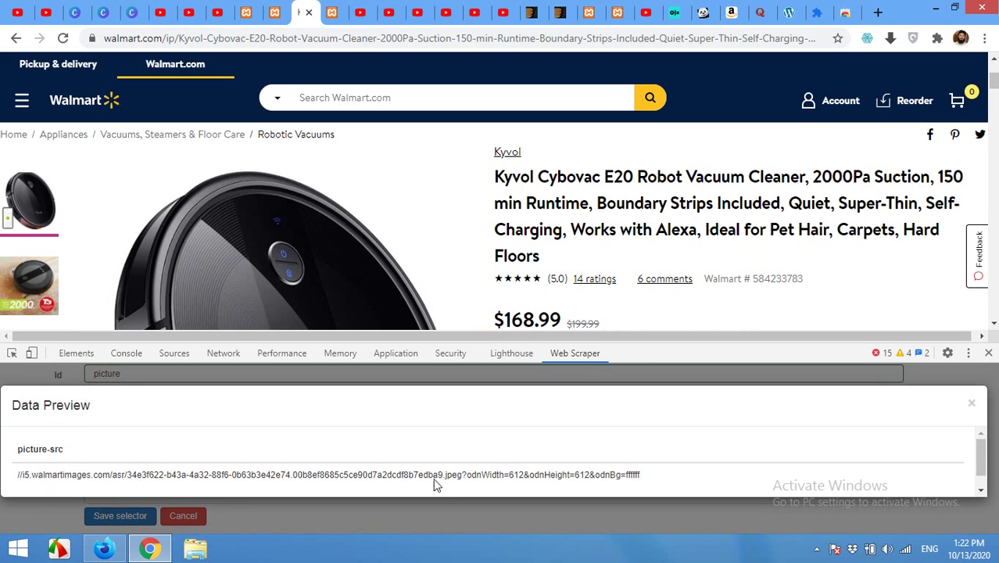
click(972, 403)
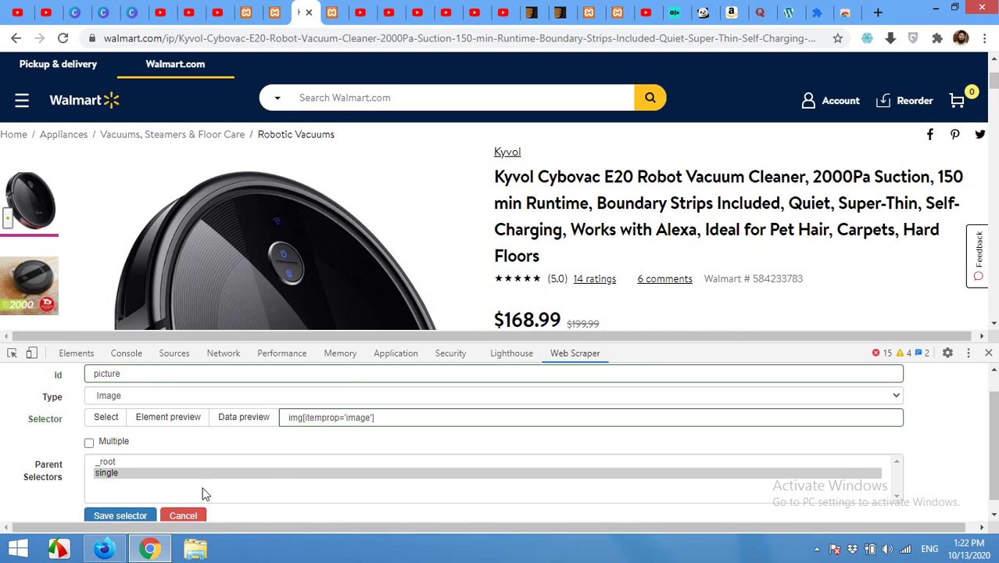
click(119, 516)
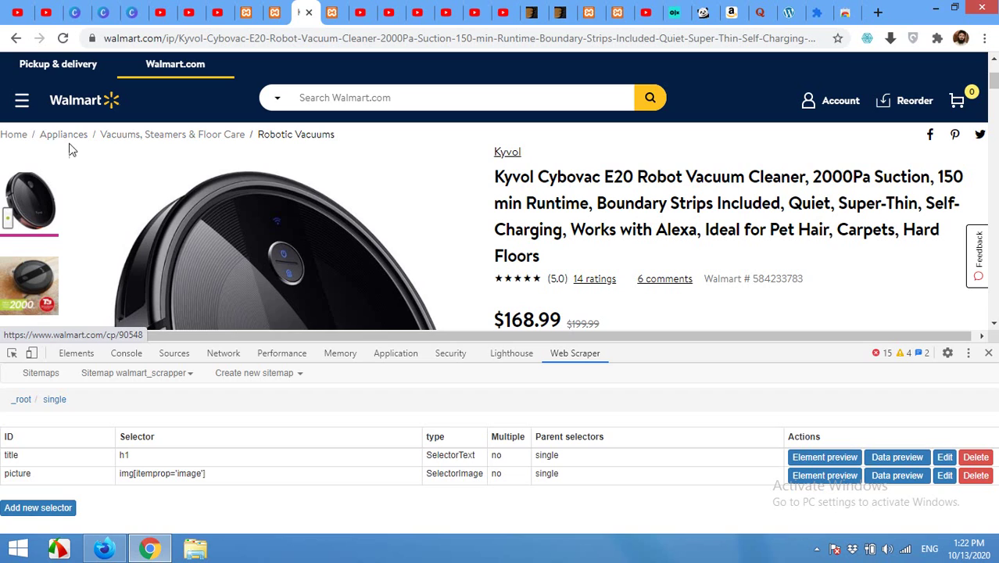
Step: Start a Text selector with the id categories under single and pick the Vacuums, Steamers & Floor Care breadcrumb as its element
click(31, 509)
click(121, 398)
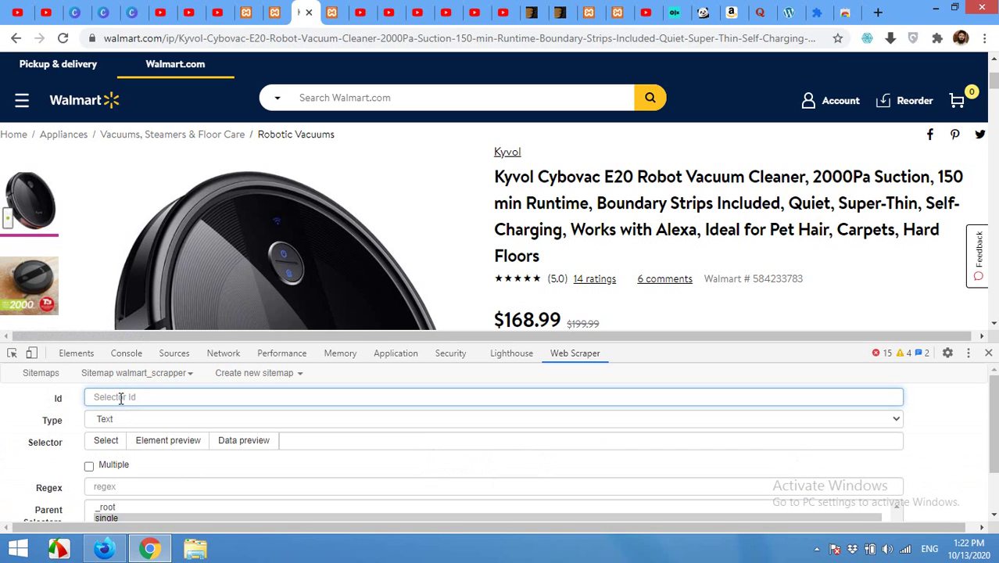
text(categories)
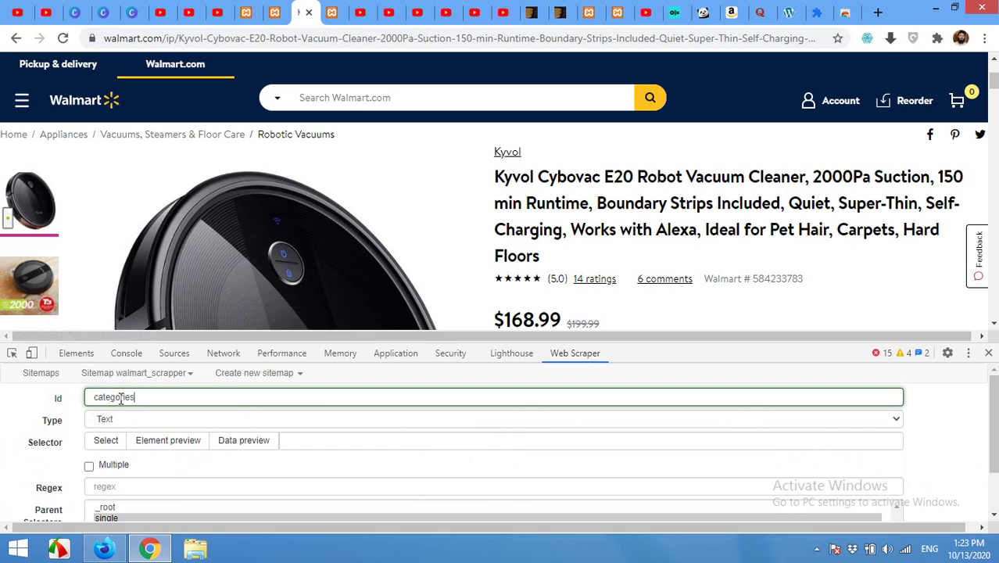
click(98, 440)
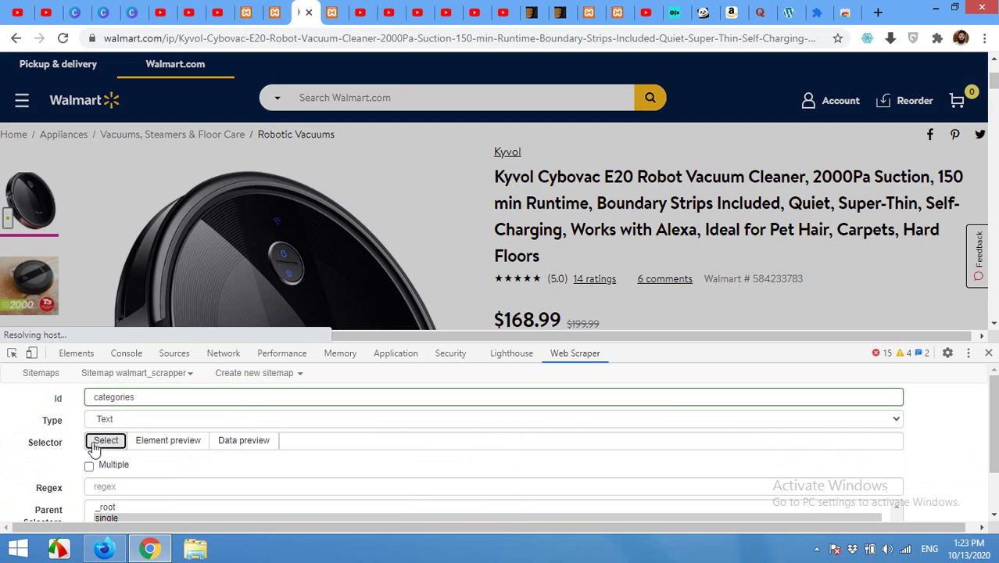
click(137, 141)
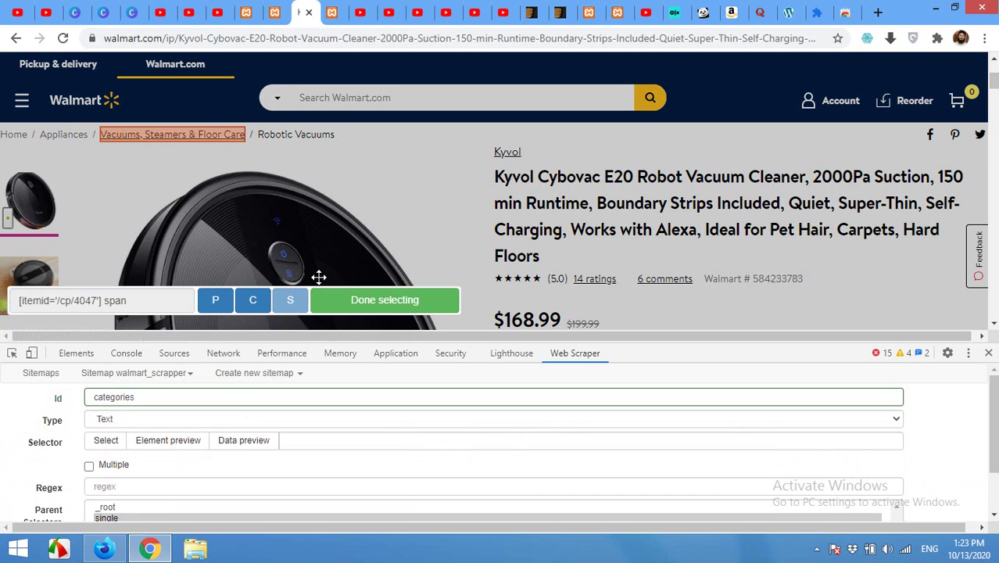
click(351, 312)
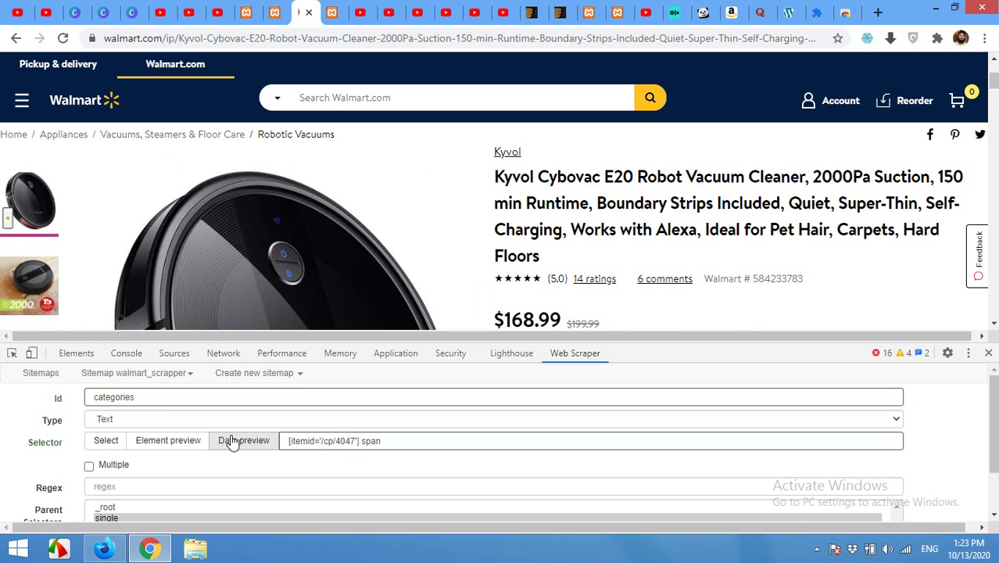
Step: Pick the Vacuums, Steamers & Floor Care breadcrumb again as the categories selector's element
click(106, 443)
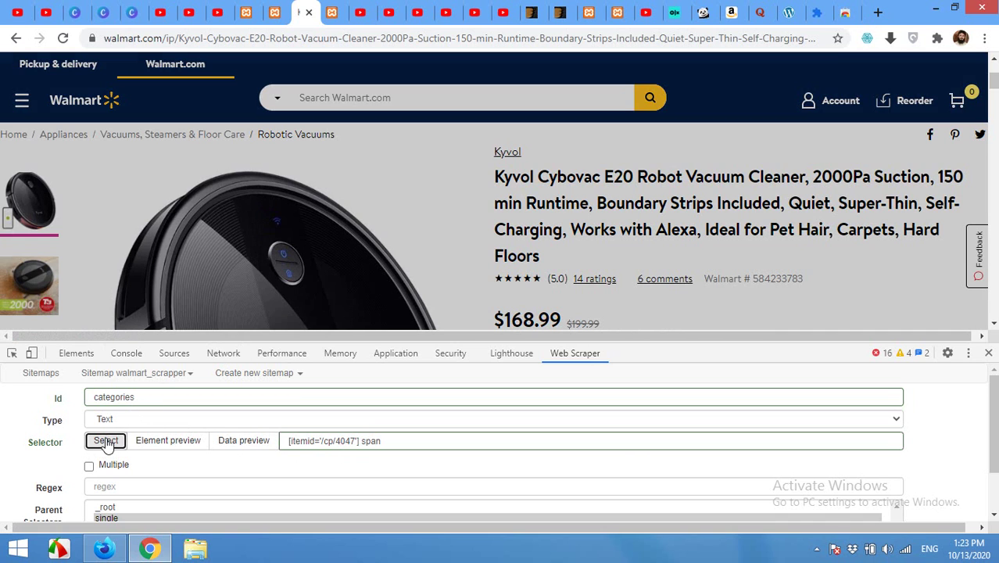
click(127, 136)
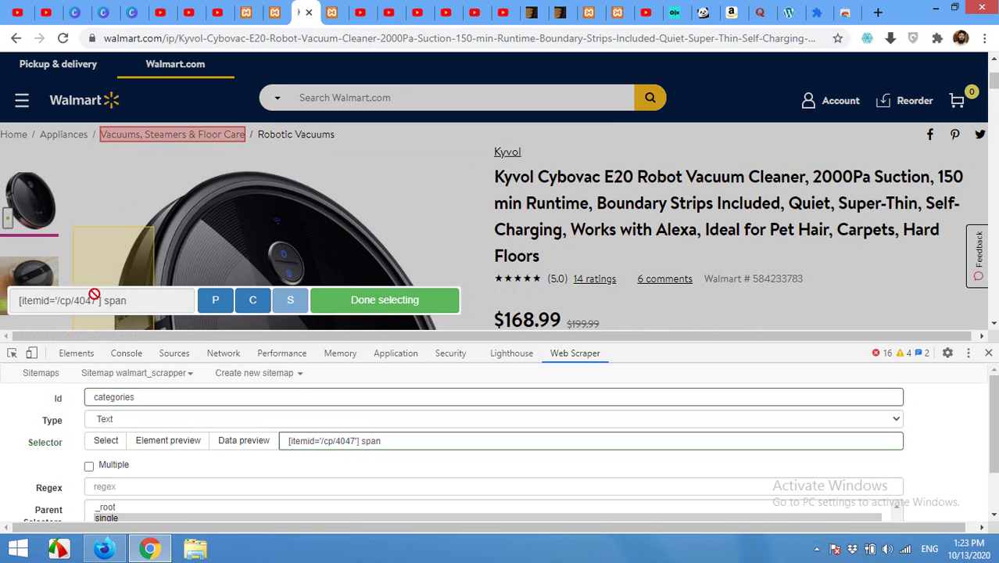
click(343, 300)
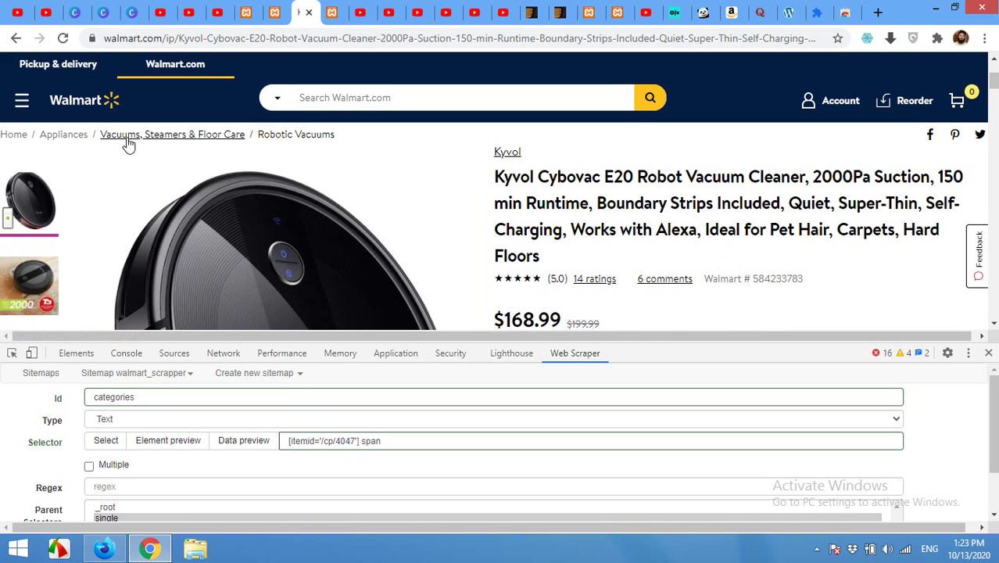
Step: Inspect the Vacuums, Steamers & Floor Care breadcrumb in the page source and copy its list item's class name, breadcrumb
right_click(129, 140)
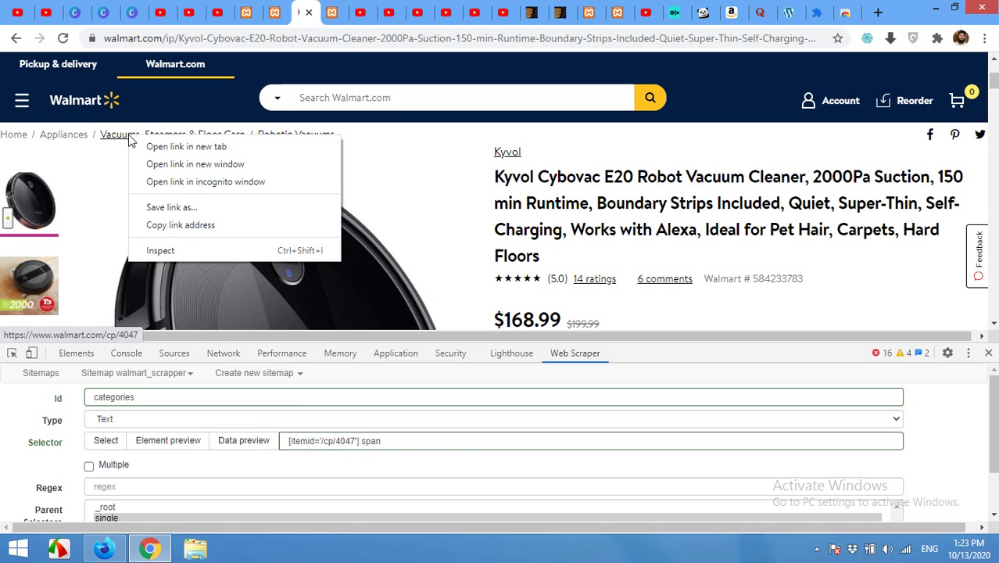
click(167, 252)
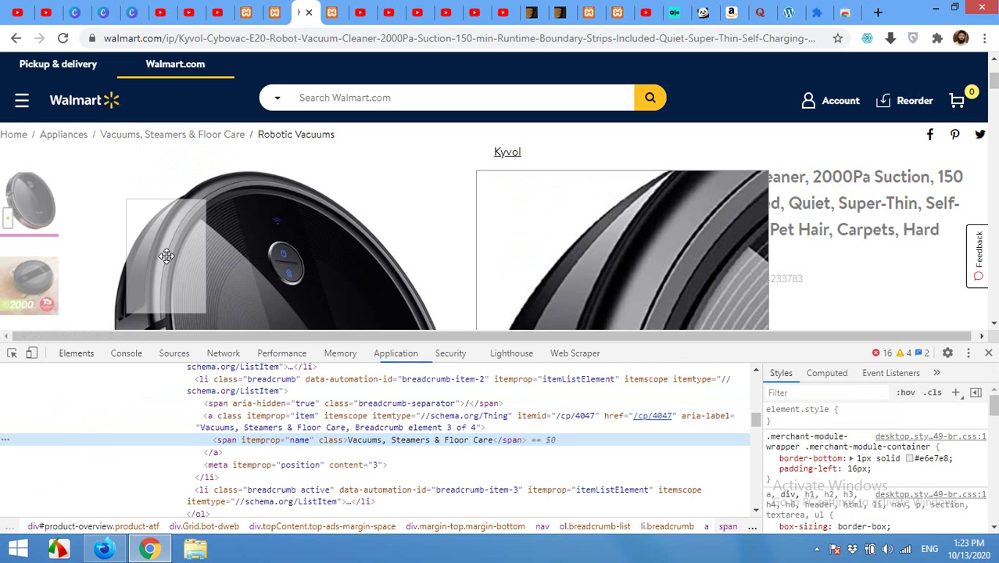
scroll(313, 422, up, 1)
click(227, 439)
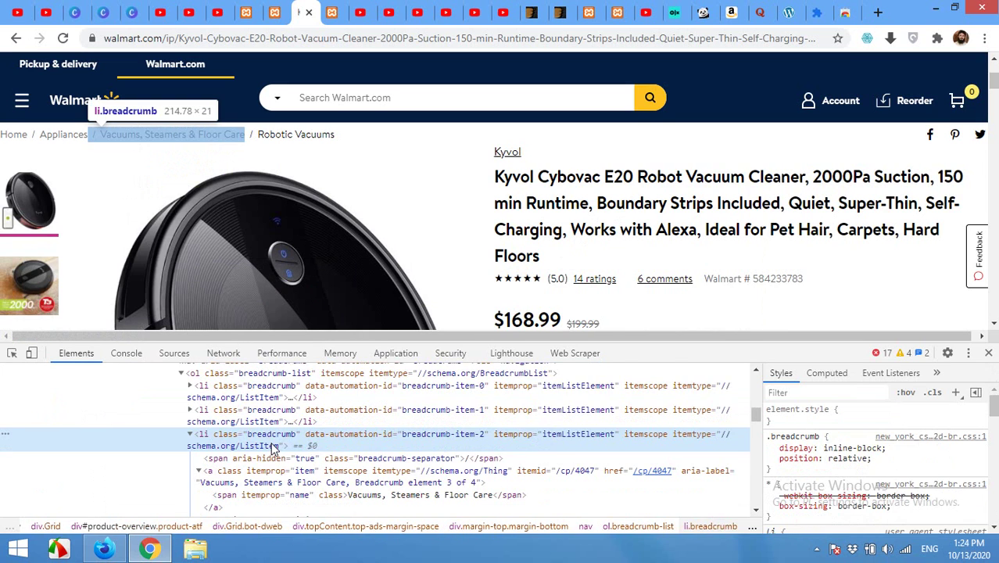
click(190, 435)
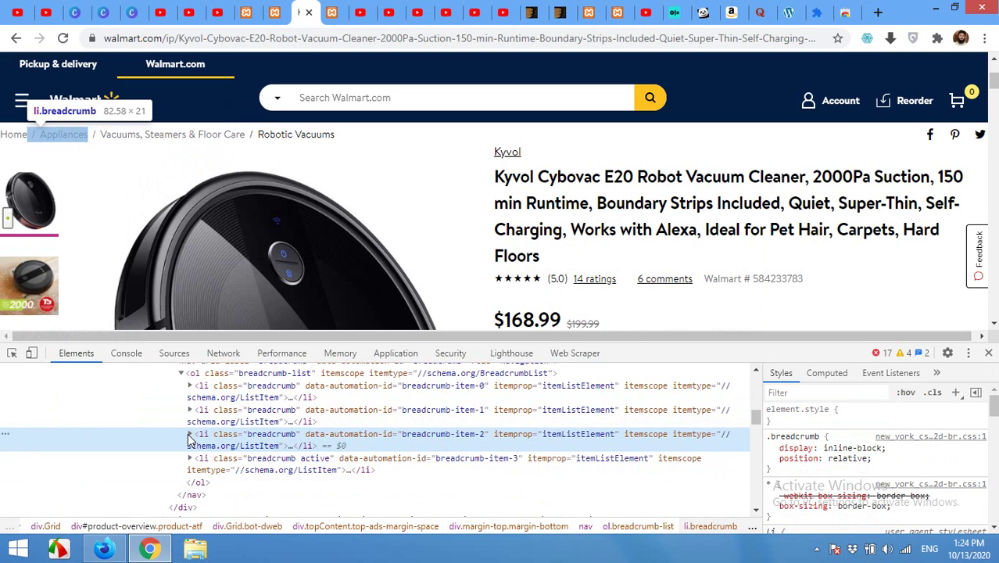
double_click(269, 435)
right_click(270, 434)
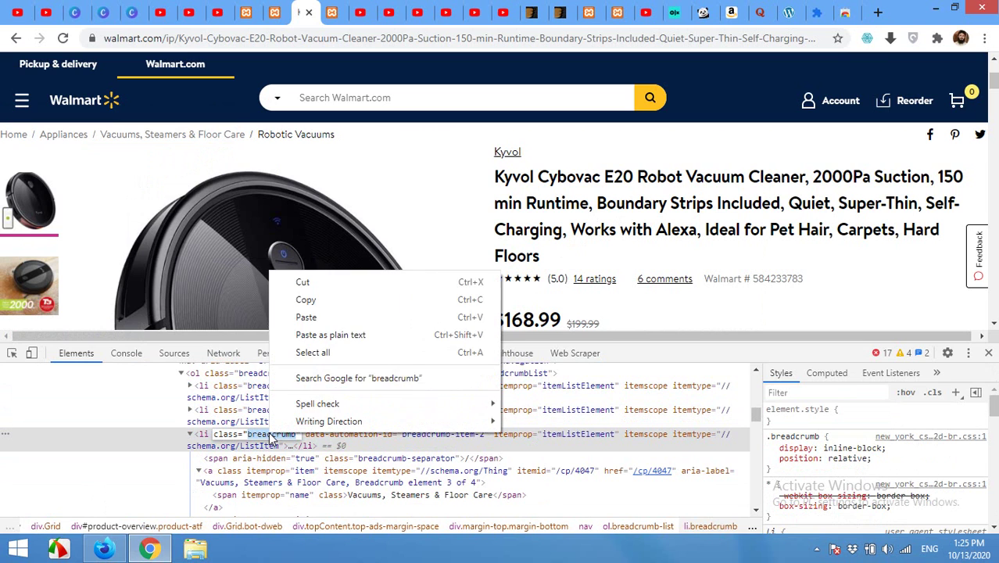
click(306, 300)
Step: Set the categories selector's element to .breadcrumb, preview its data, and close the preview
click(574, 353)
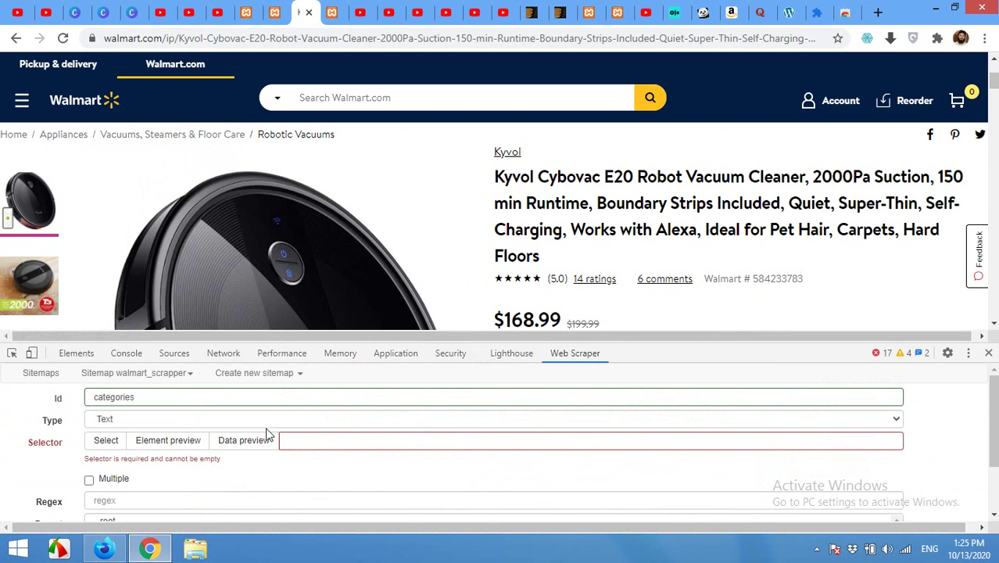
click(306, 441)
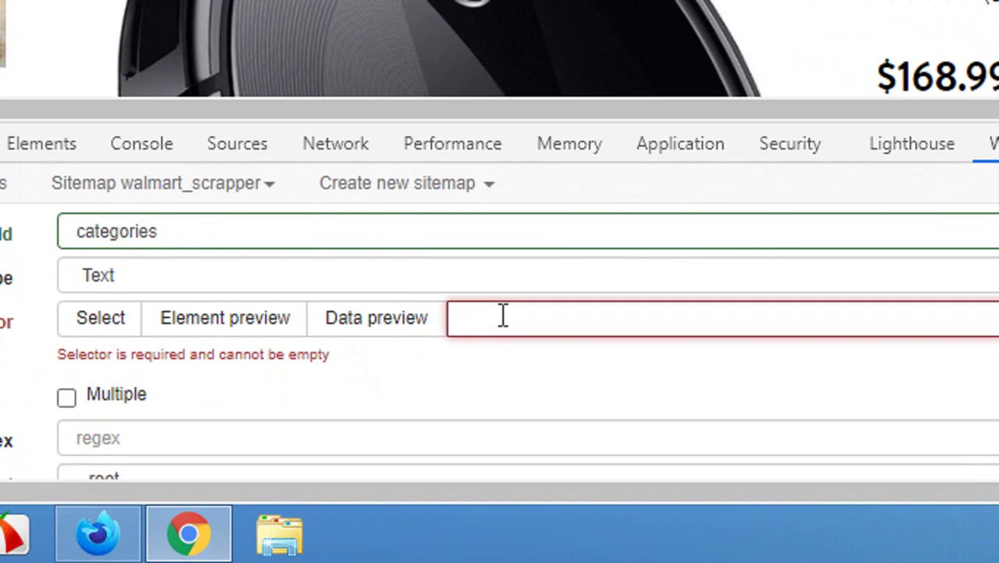
text(.breadcrumb)
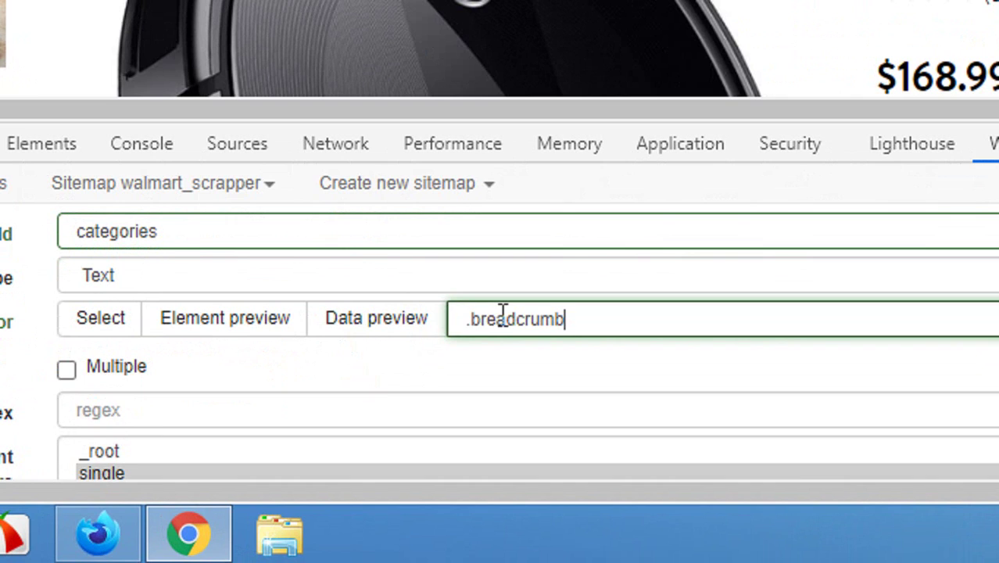
click(386, 329)
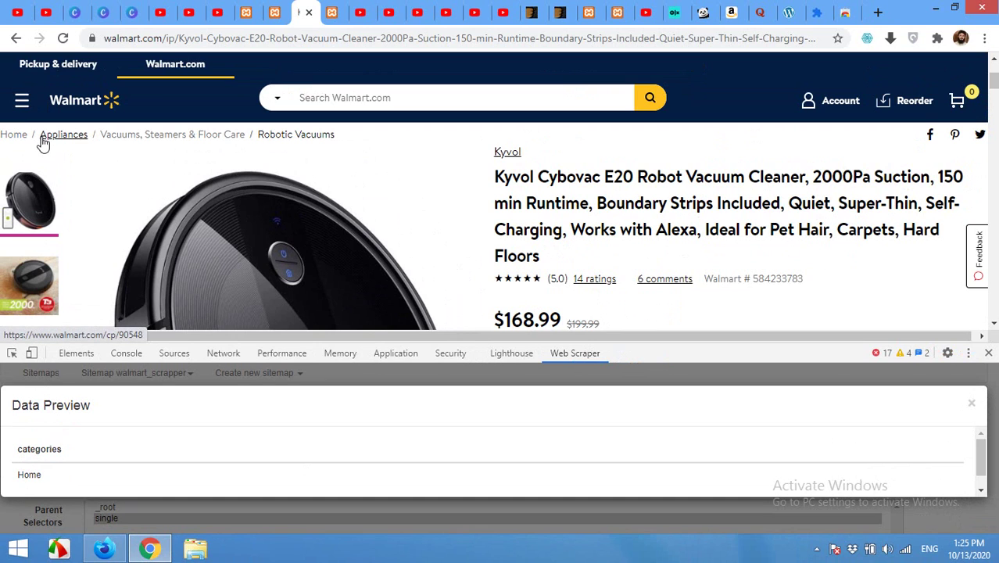
click(972, 403)
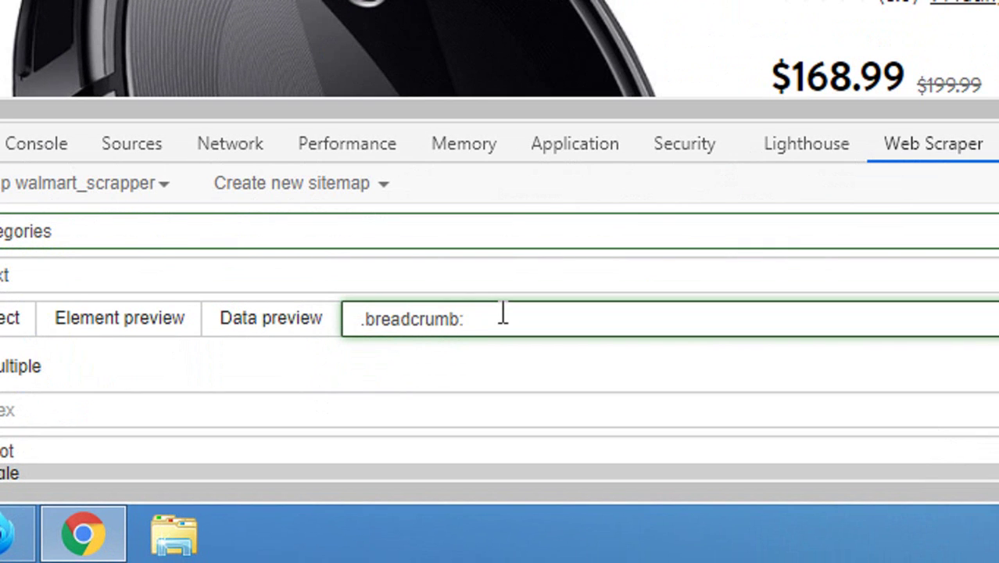
Step: Extend the categories element expression to .breadcrumb:nth-of-type(3), preview its data, and close the preview
text(nth-of-)
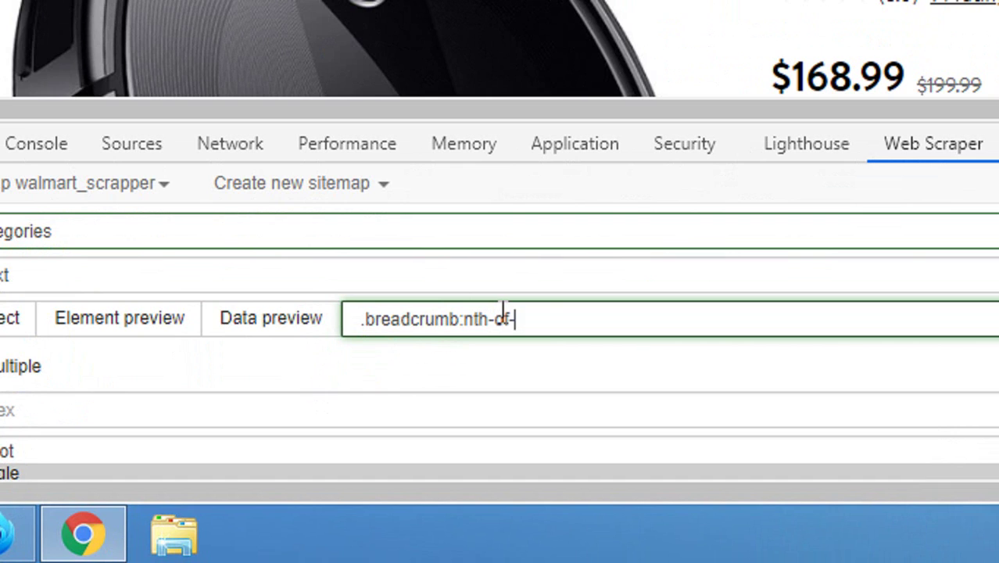
text(type(3)
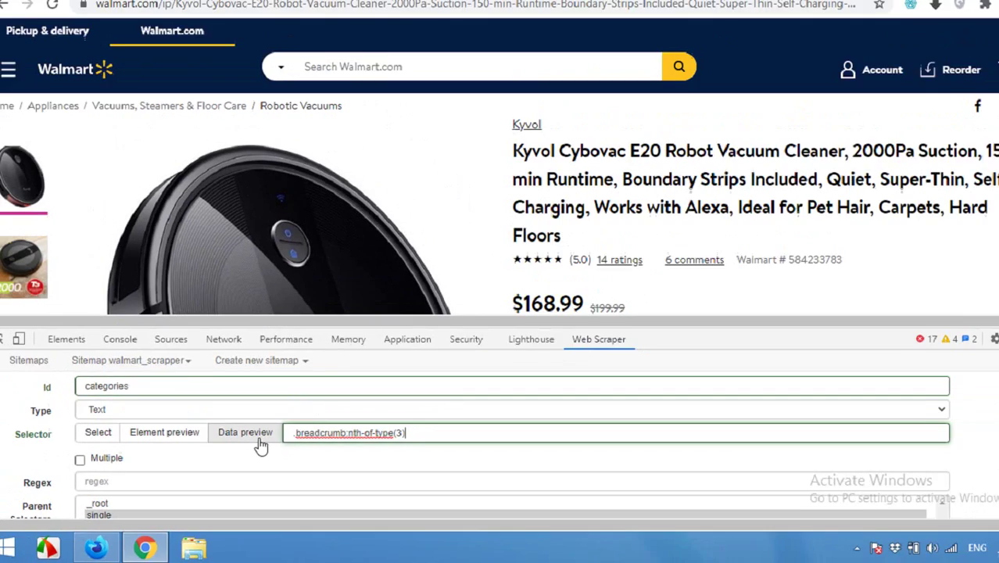
click(260, 442)
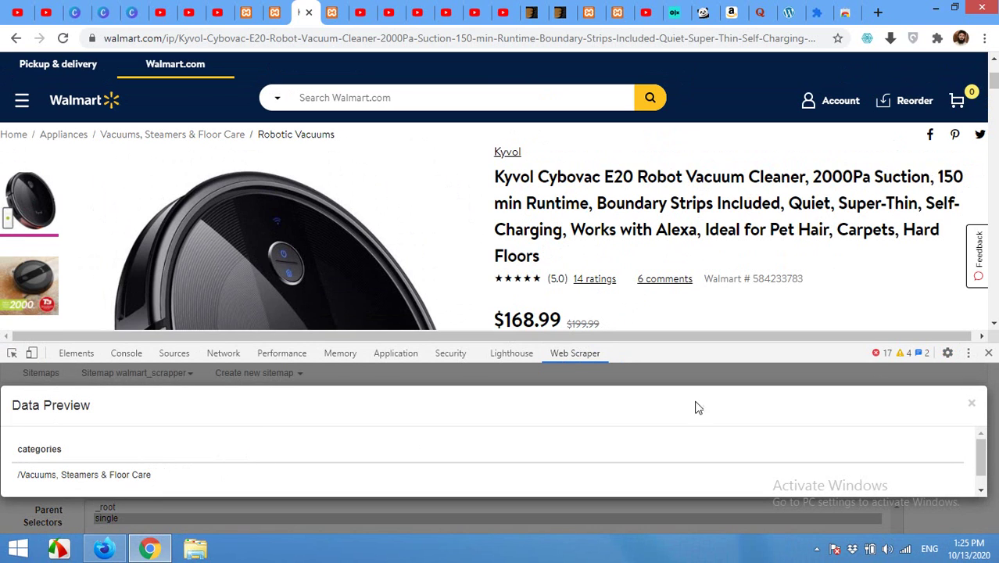
click(972, 403)
Step: Copy the expression .breadcrumb:nth-of-type(3) and save the categories selector
drag(442, 444, 286, 443)
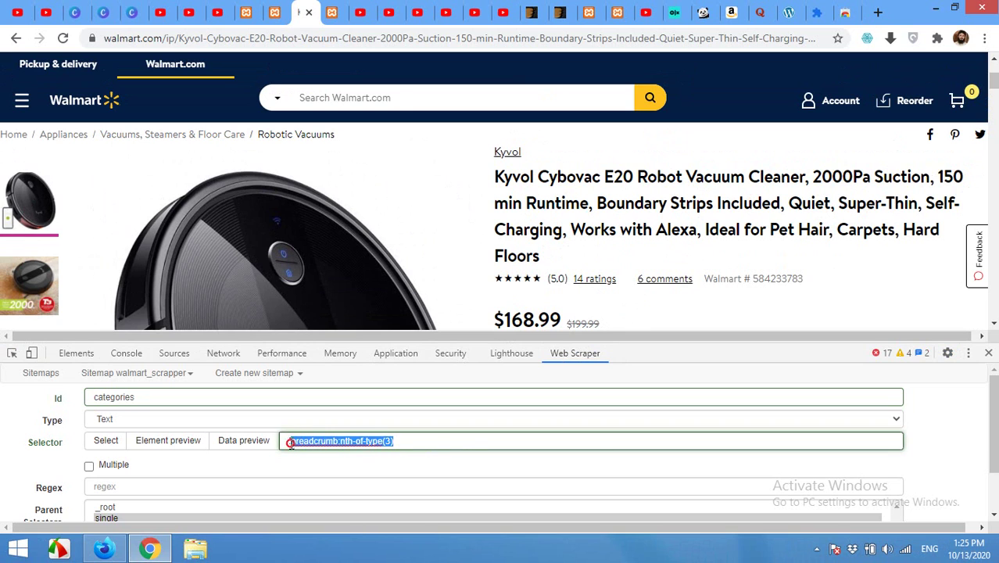
right_click(307, 446)
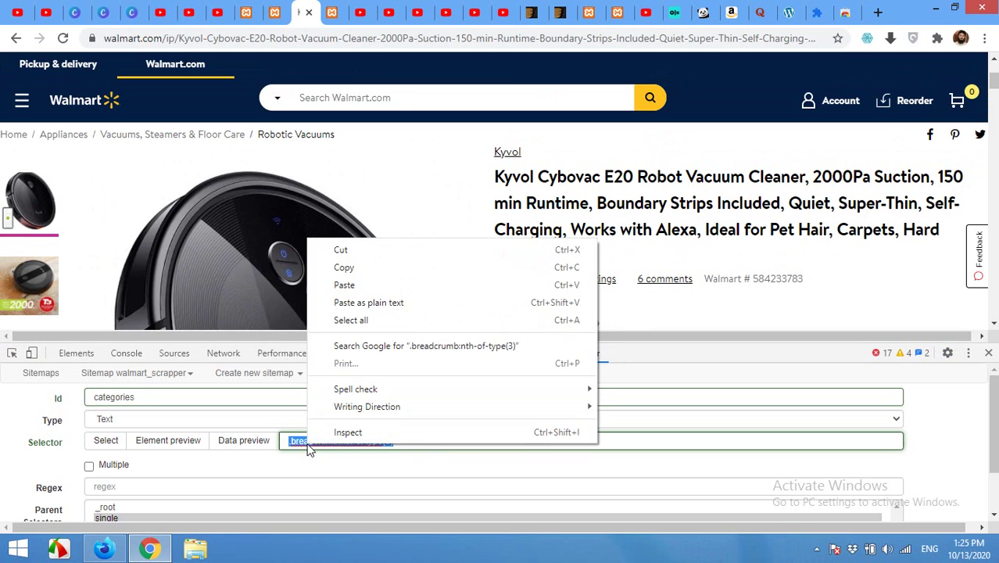
click(350, 266)
scroll(105, 473, down, 2)
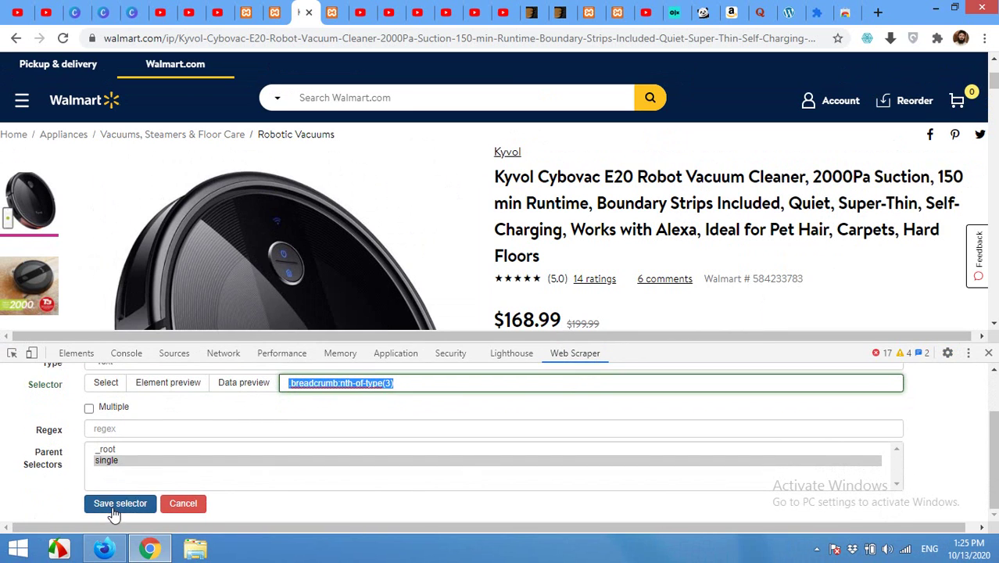
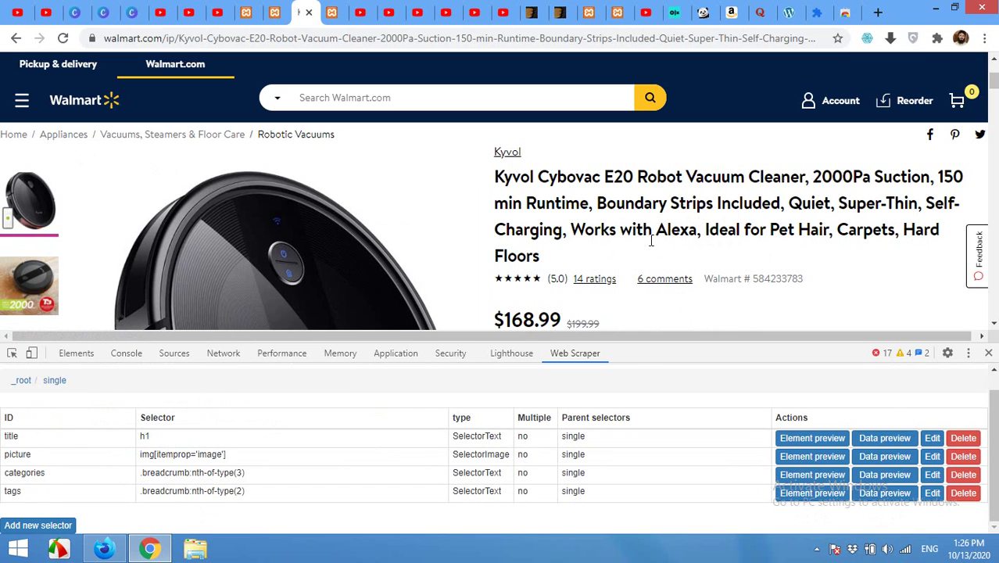
scroll(328, 312, down, 1)
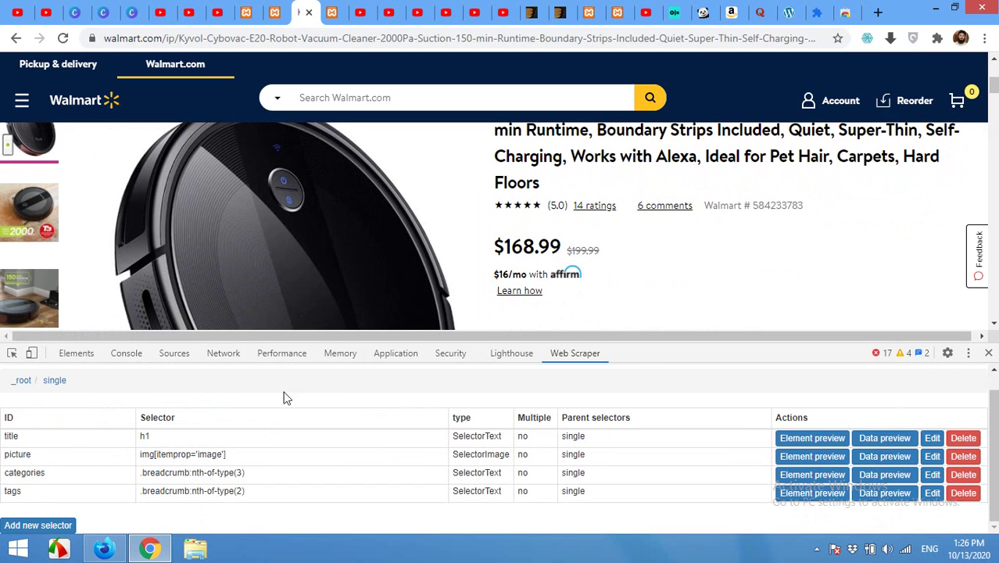
Step: Add a new selector under single with the id price
click(36, 526)
click(149, 378)
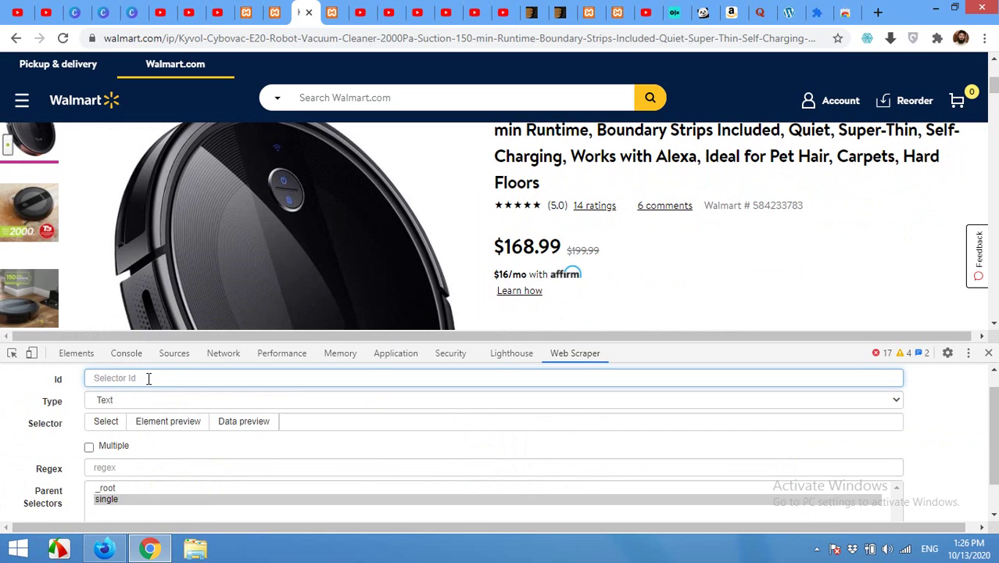
text(price)
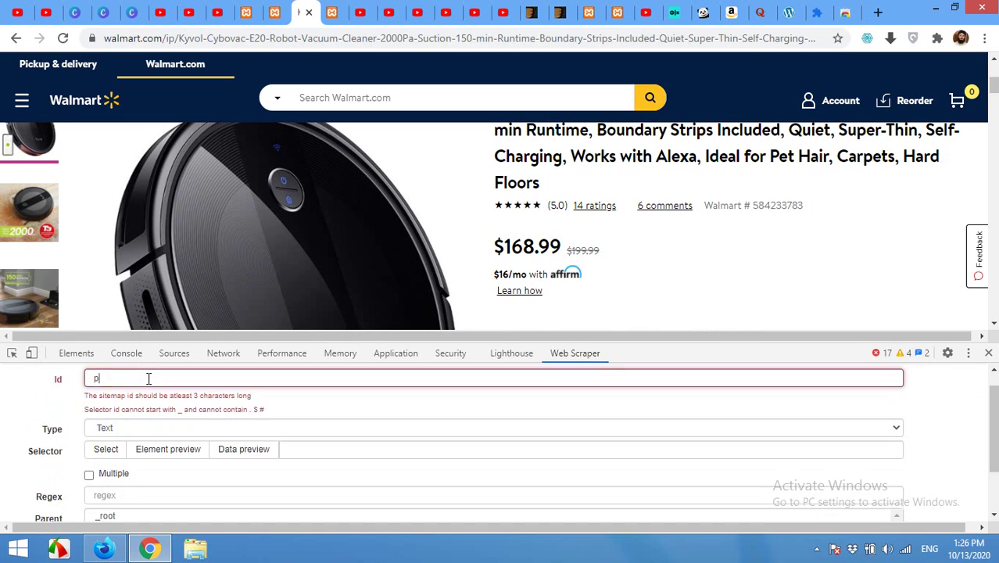
Step: Try picking the full $168.99 price on the product page as the selector's element, preview its data, and close the preview
click(107, 423)
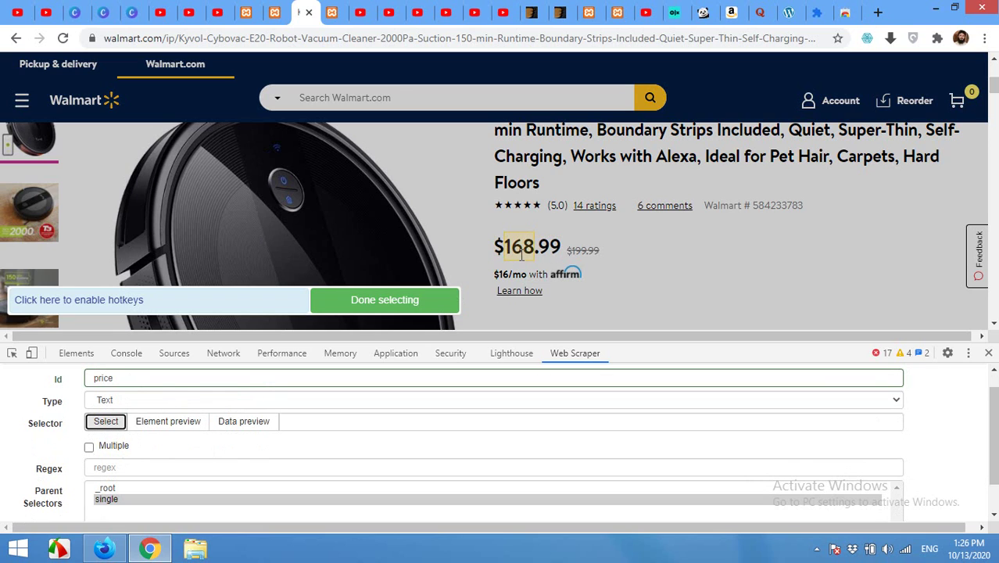
click(564, 248)
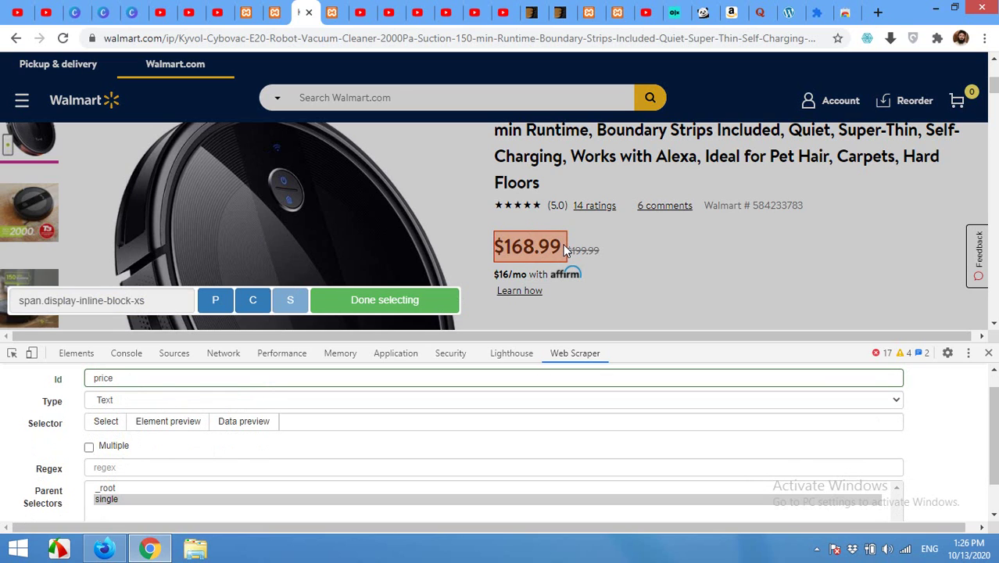
click(388, 300)
click(250, 421)
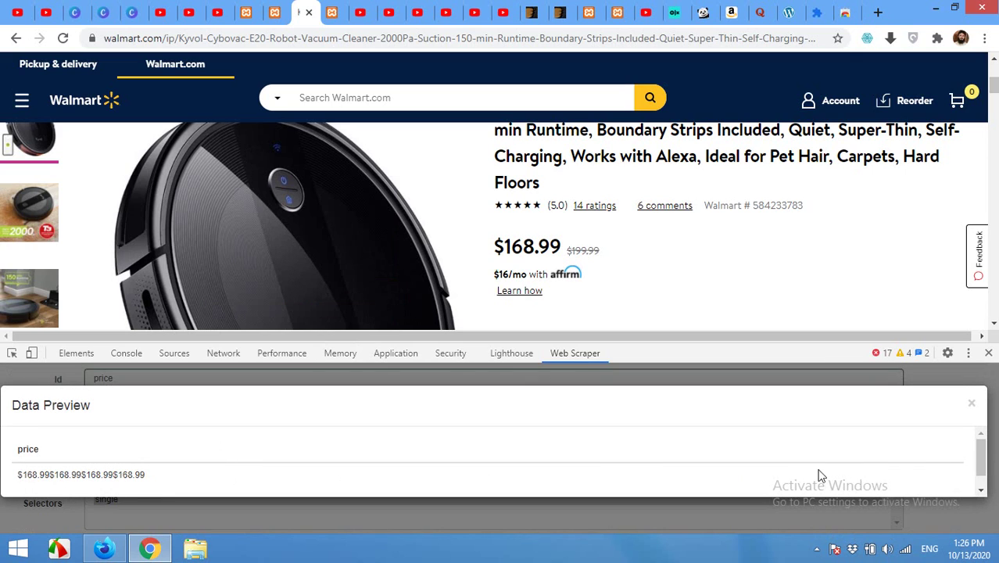
click(971, 404)
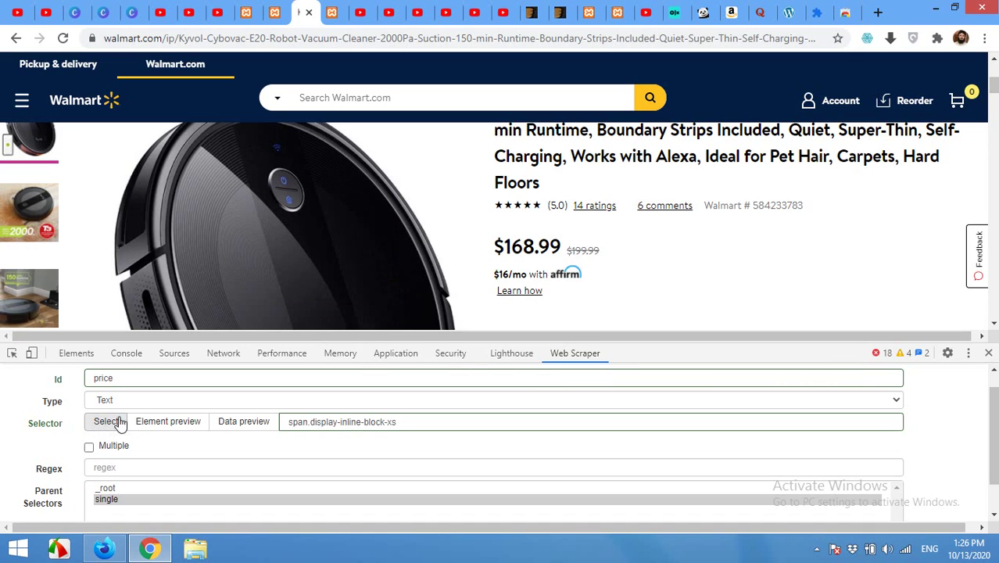
Step: Inspect the $168.99 price in the page source and copy the class name price-characteristic from its span
click(400, 422)
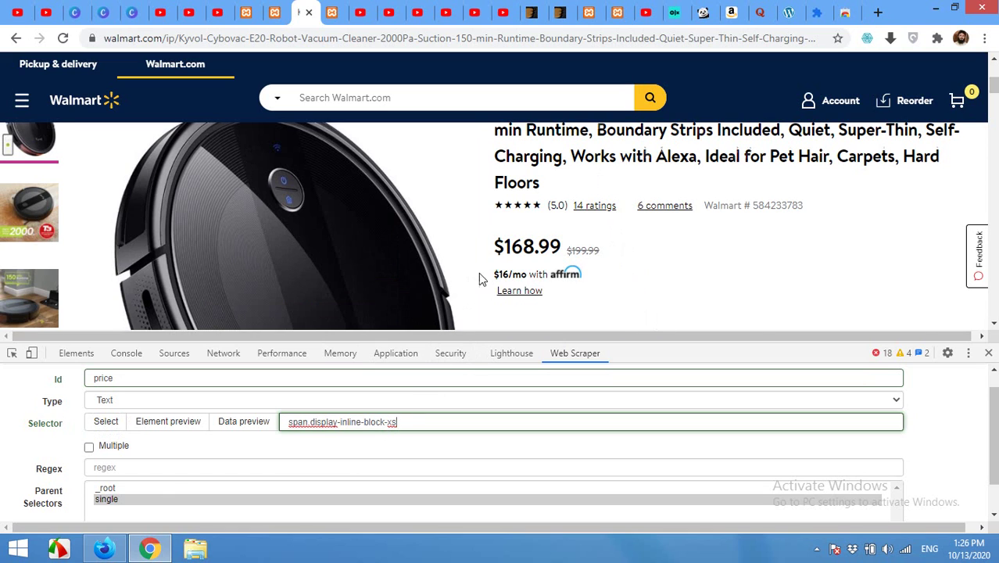
right_click(521, 250)
click(560, 417)
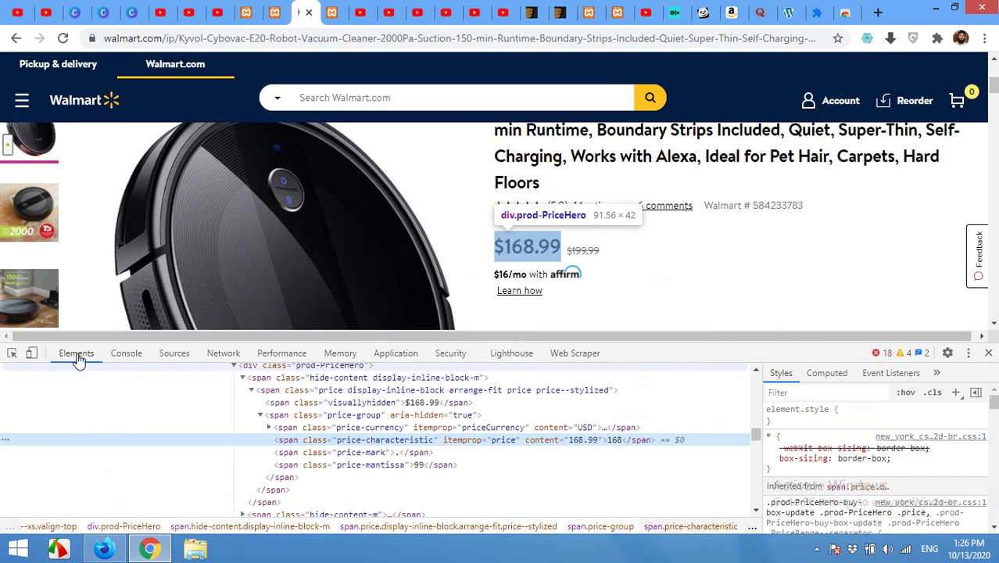
click(362, 420)
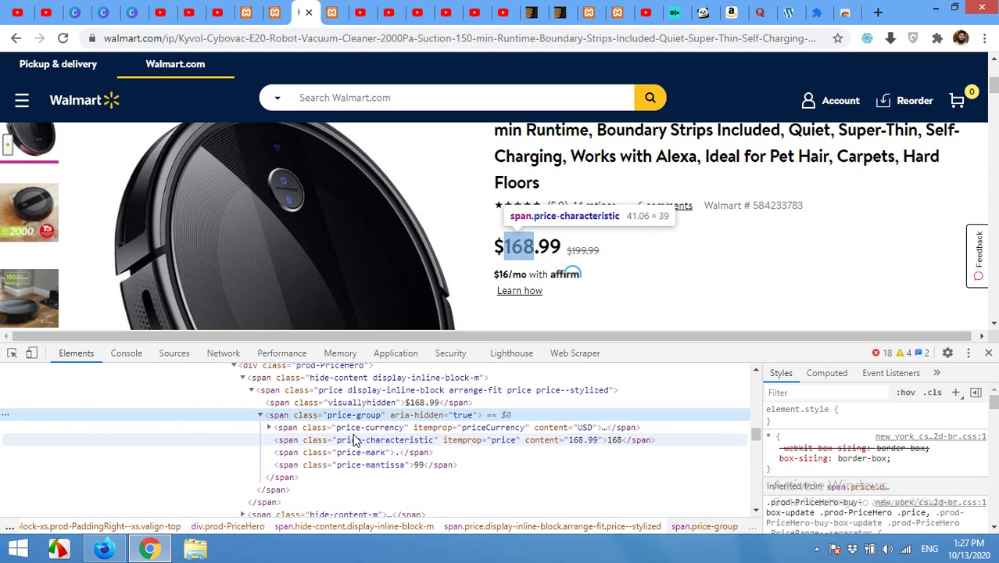
click(356, 440)
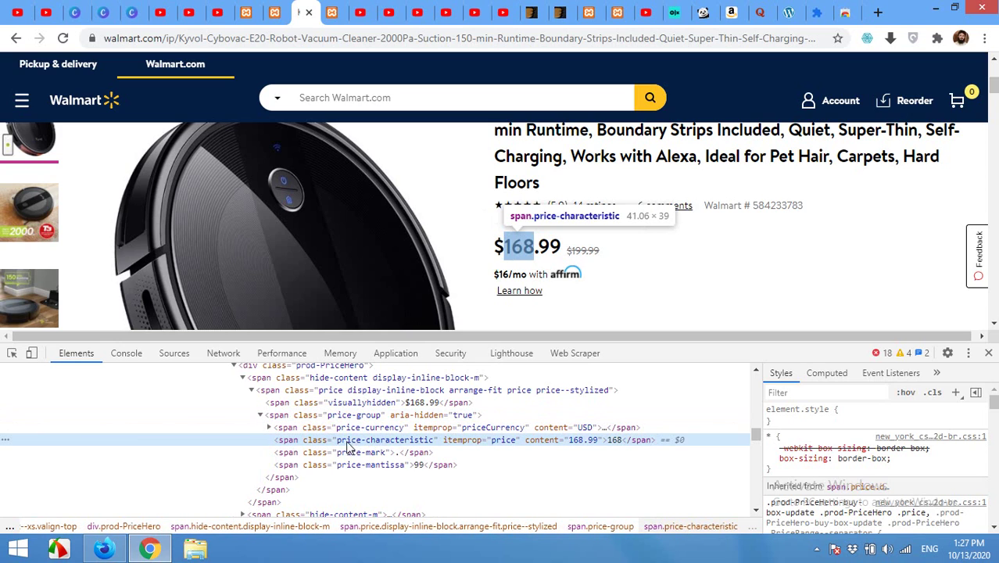
double_click(356, 440)
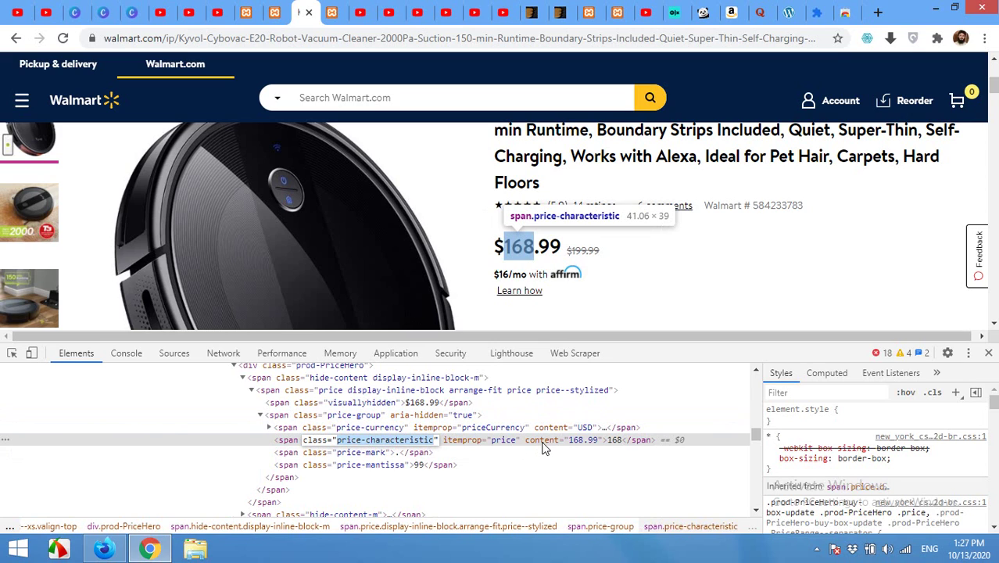
Step: Replace the price selector's element expression with .price-characteristic
click(576, 353)
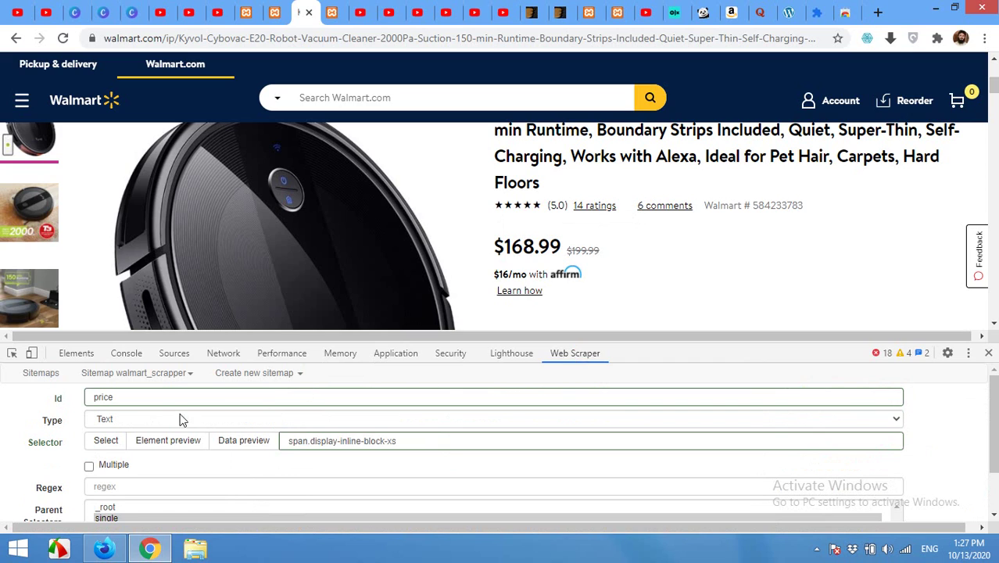
click(391, 441)
key(ctrl+a)
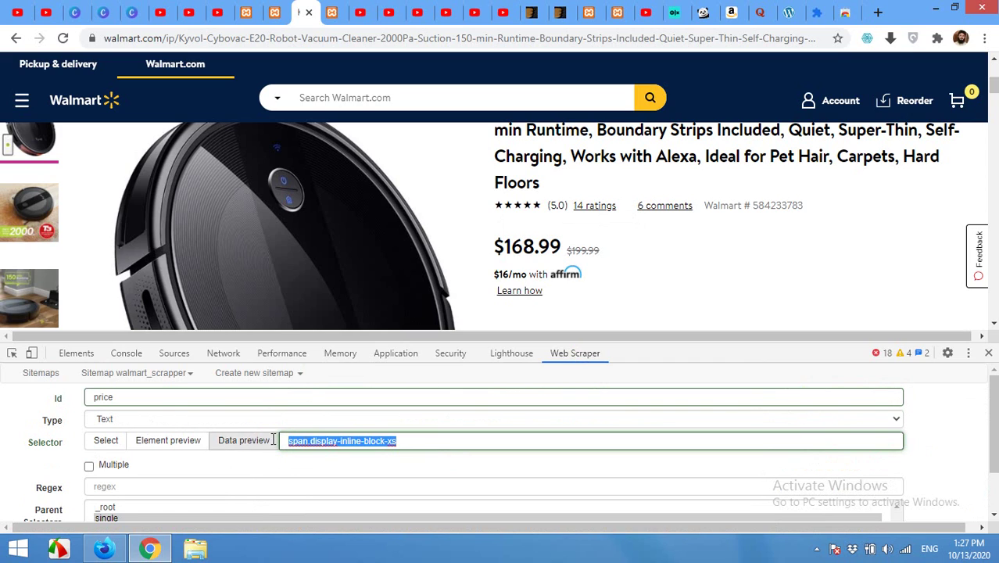
key(BackSpace)
text(.price-characteristic)
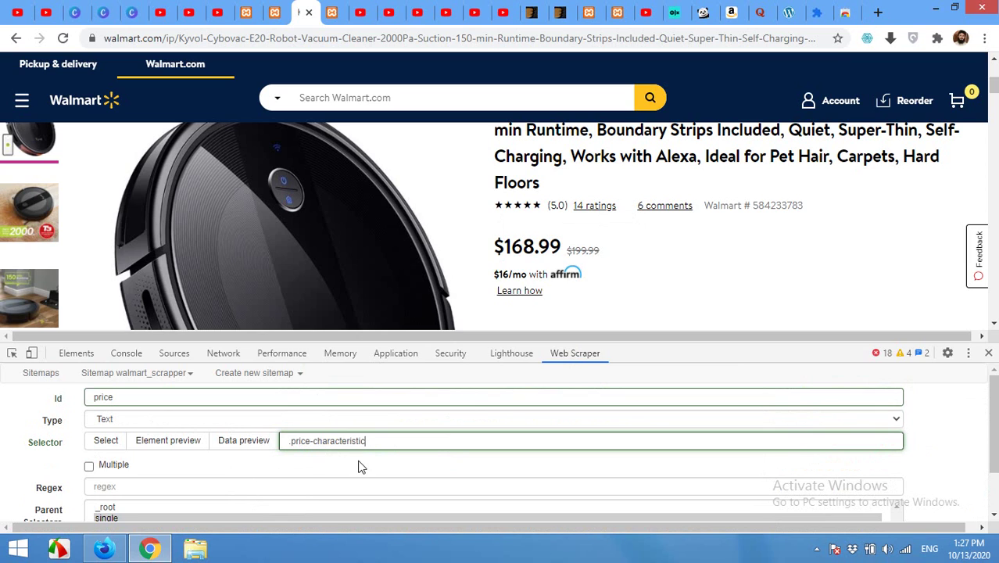
Step: Change the price selector's type to Element attribute and set the attribute name to content
click(144, 420)
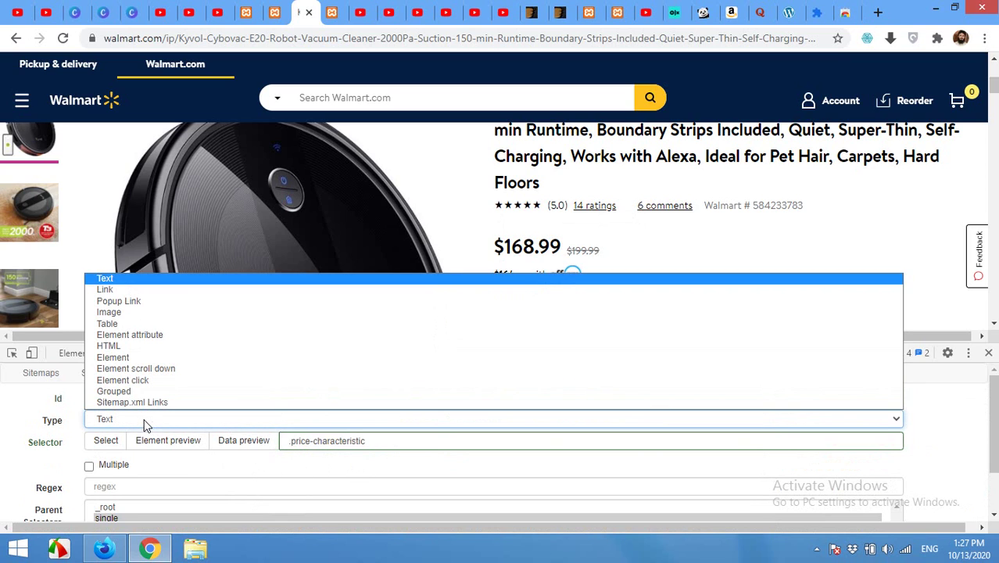
click(137, 342)
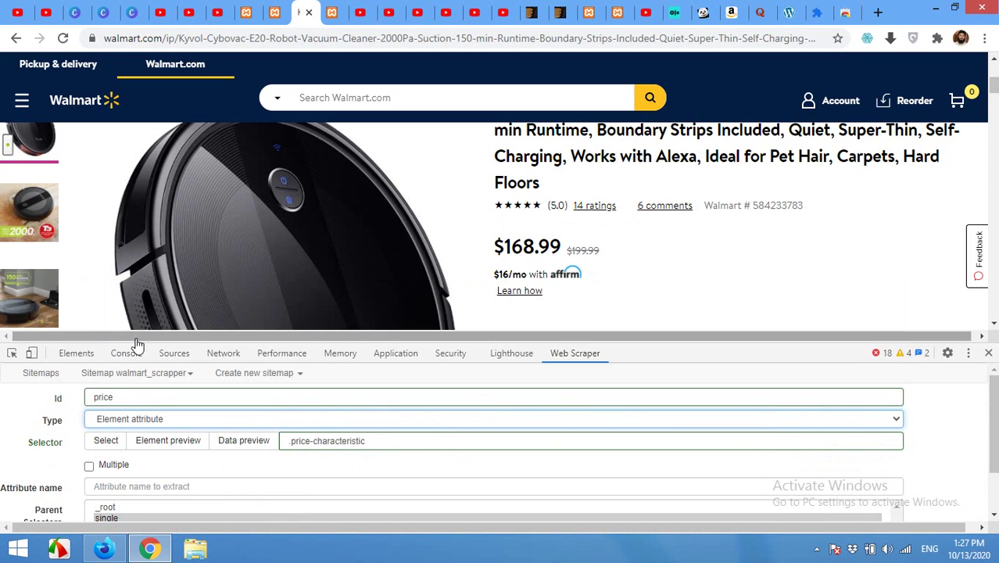
click(134, 488)
text(content)
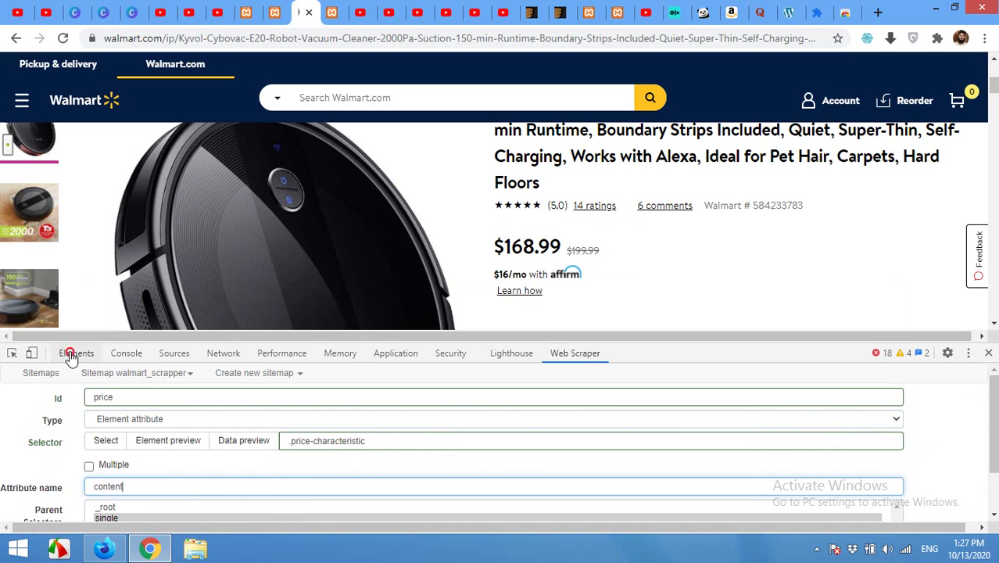
Step: Check the content attribute in the page source, preview the price data, and save the price selector
key(ctrl+shift+c)
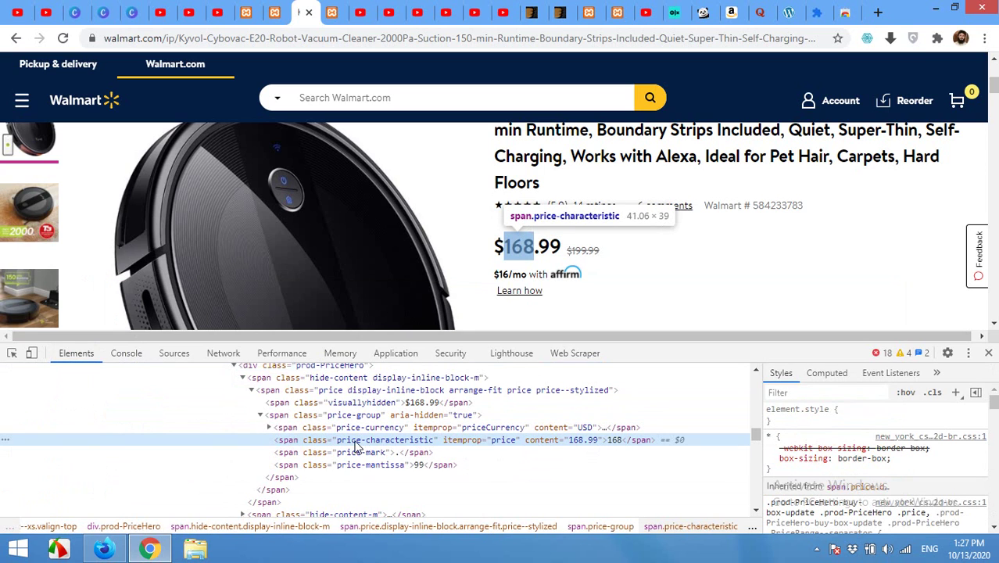
click(575, 353)
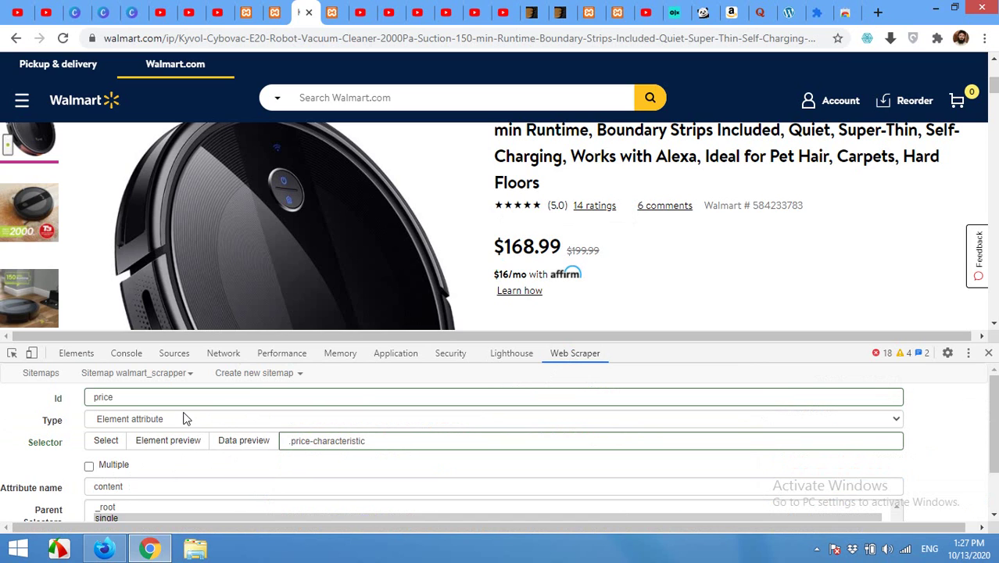
click(244, 448)
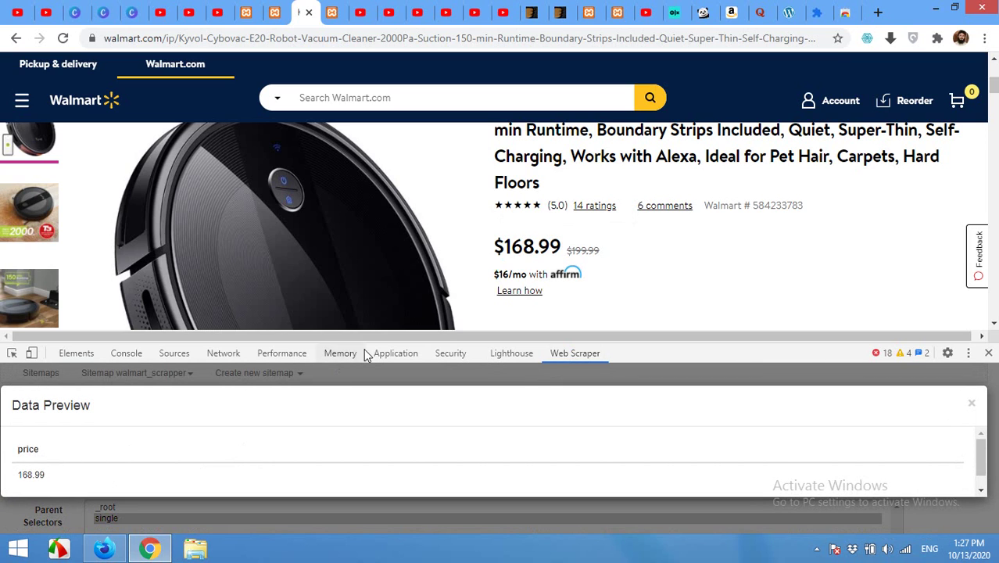
click(971, 404)
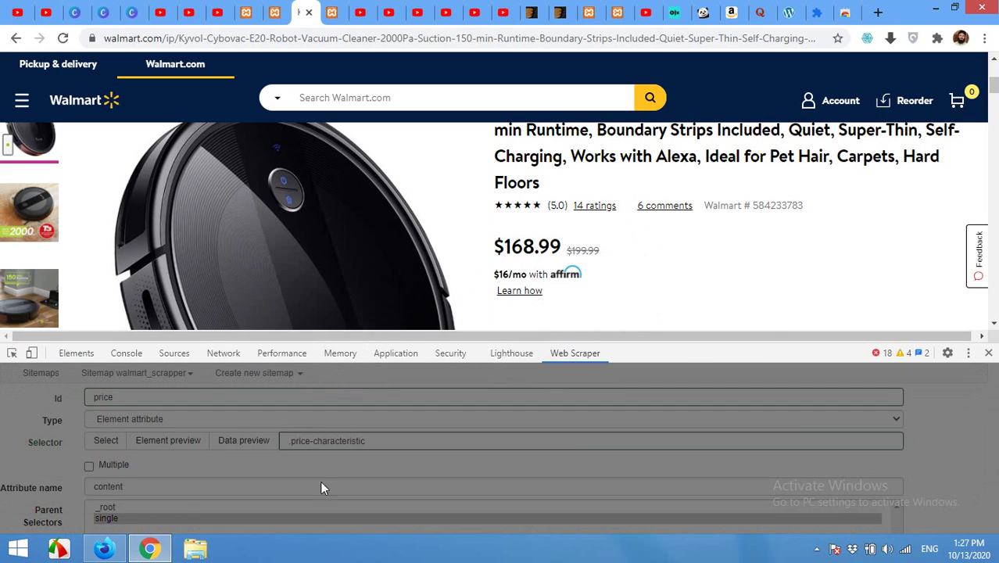
click(114, 506)
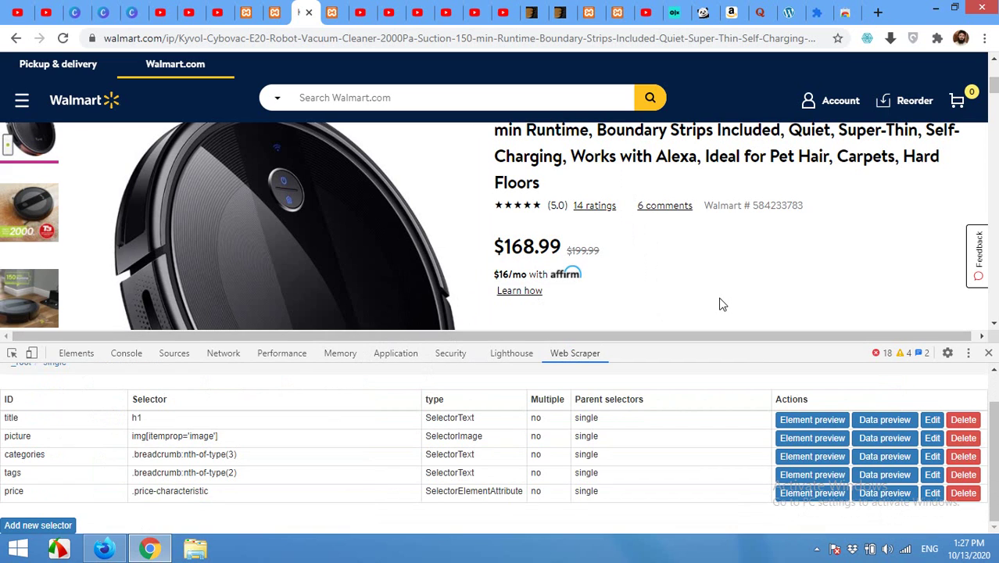
Step: Add a new selector with the id short description and set its type to HTML
scroll(692, 277, down, 2)
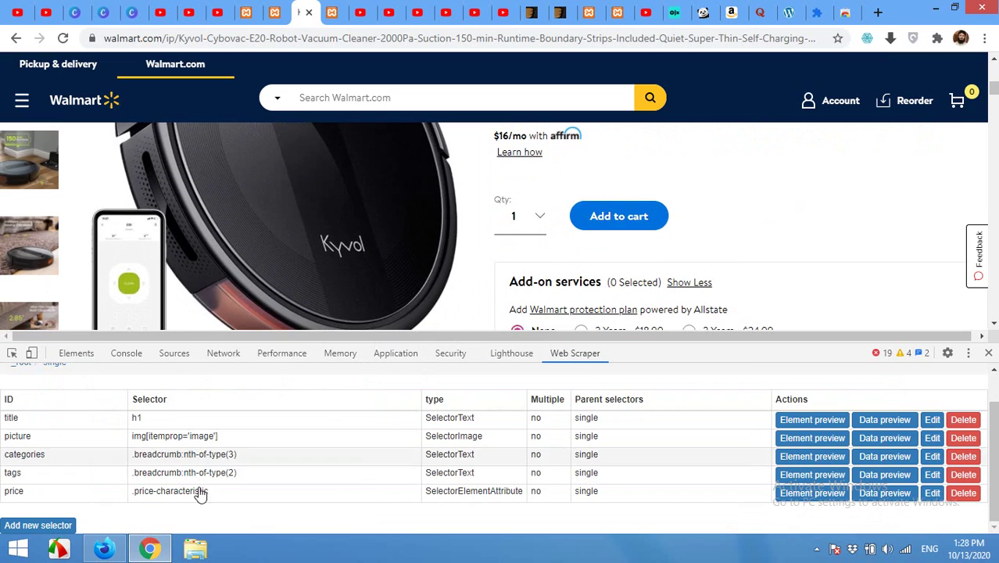
click(27, 525)
scroll(191, 388, up, 1)
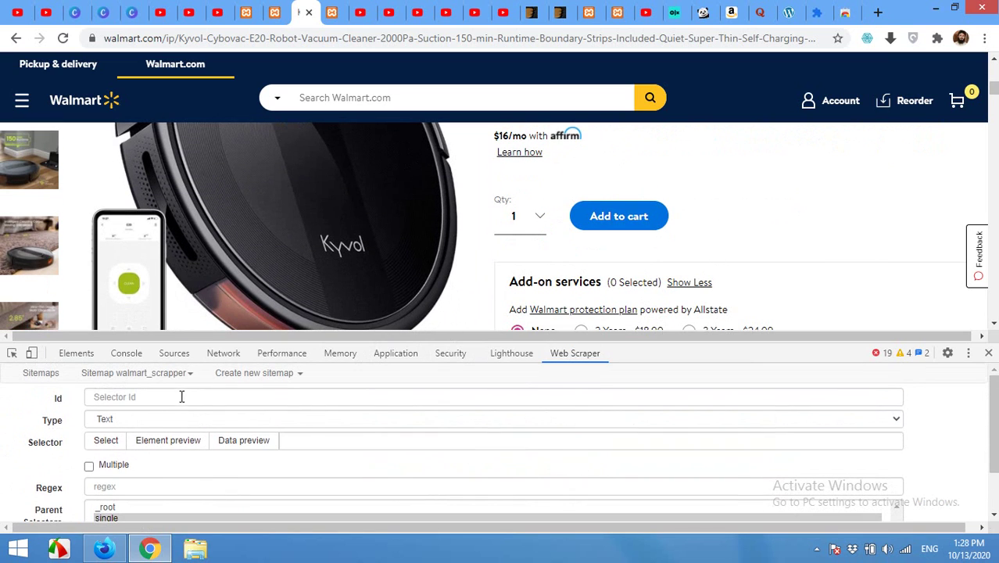
click(179, 397)
text(short description)
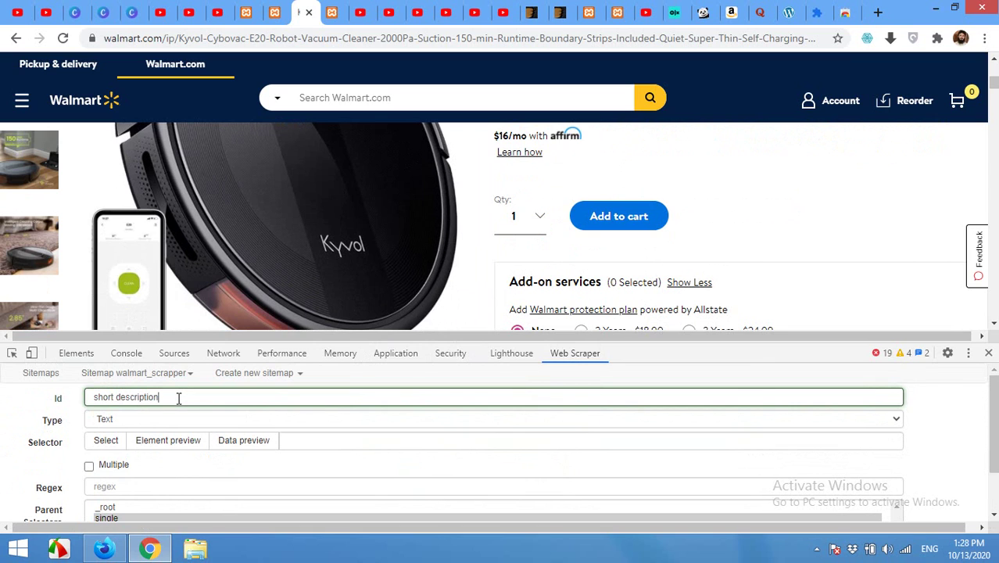
click(115, 420)
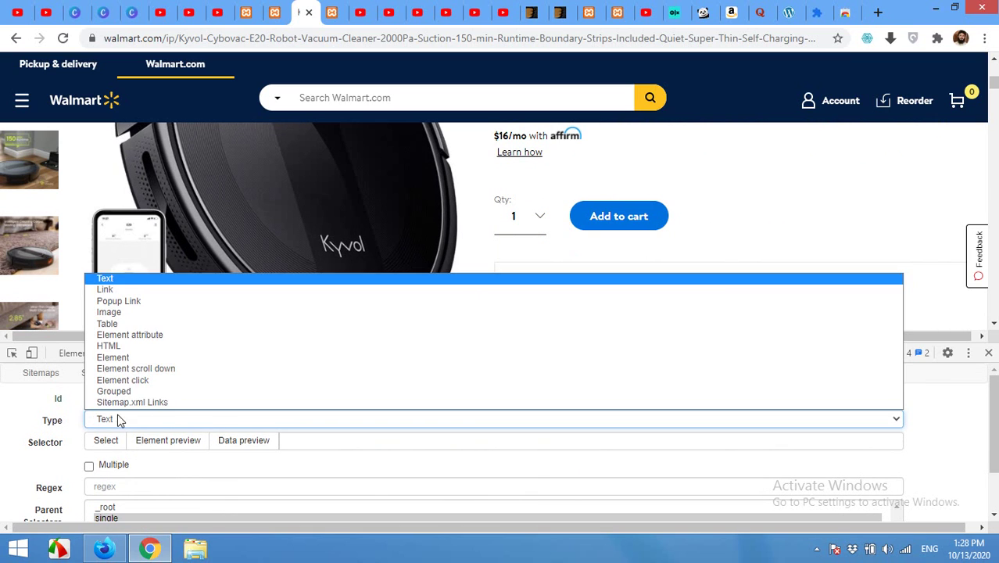
click(114, 345)
Step: Pick the whole Product Highlights block, div.prod-ProductHighlights-content, as the short description selector's element
click(107, 441)
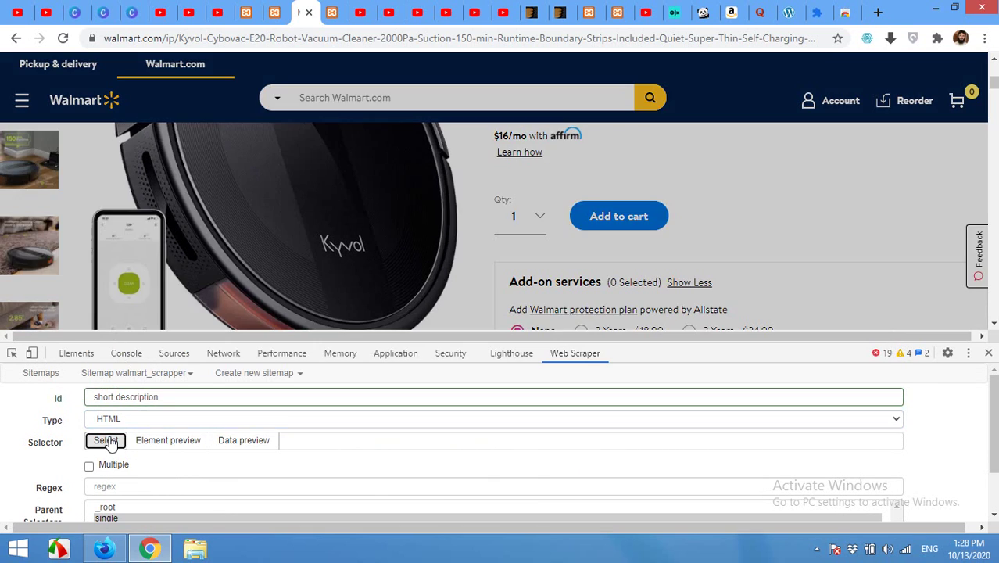
scroll(571, 247, down, 5)
scroll(570, 251, down, 2)
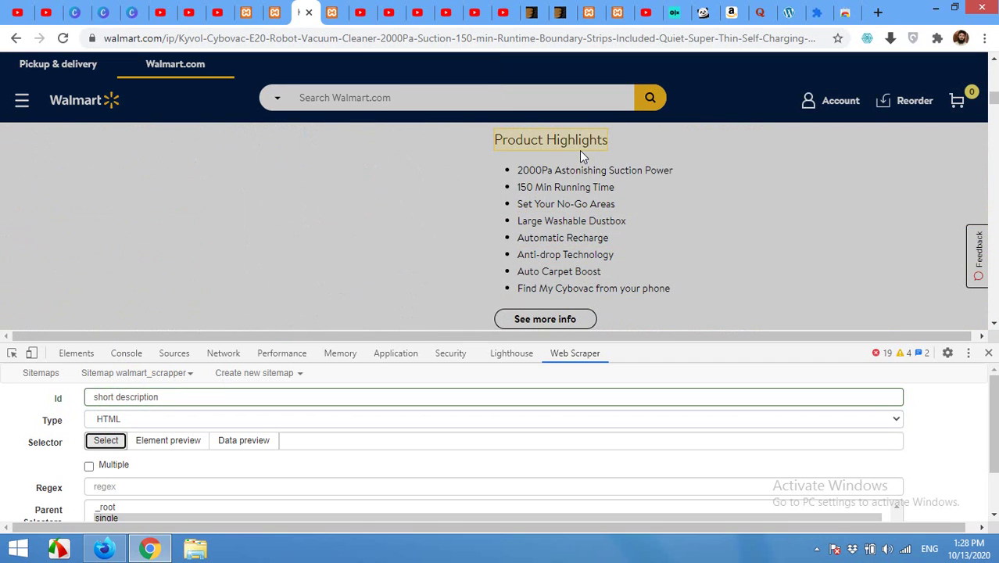
click(579, 163)
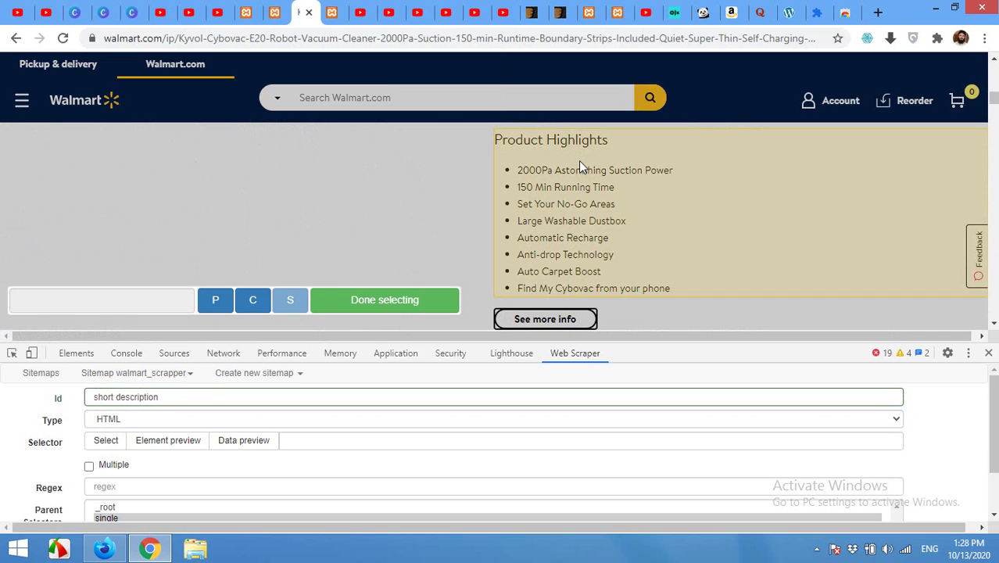
click(548, 152)
click(548, 154)
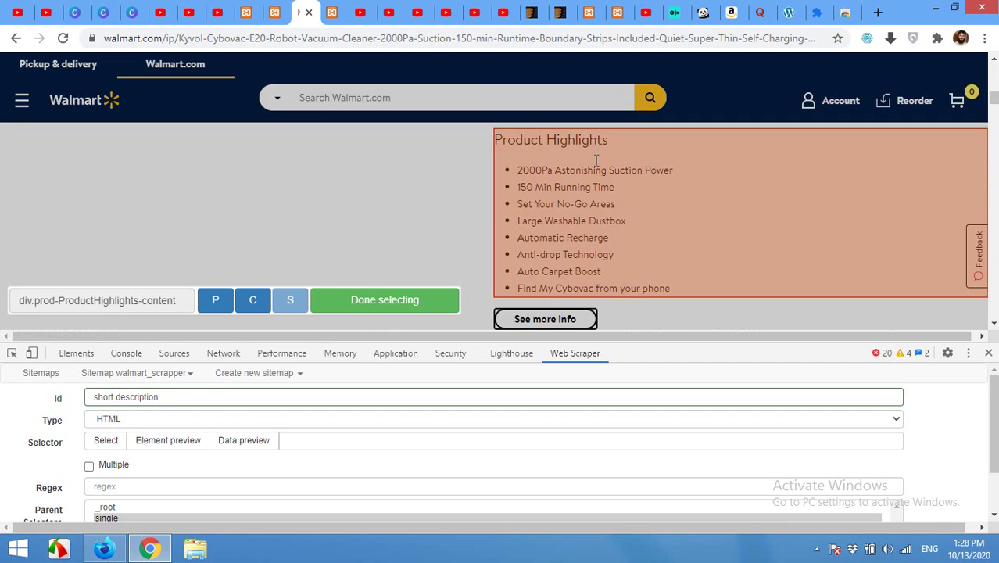
click(380, 304)
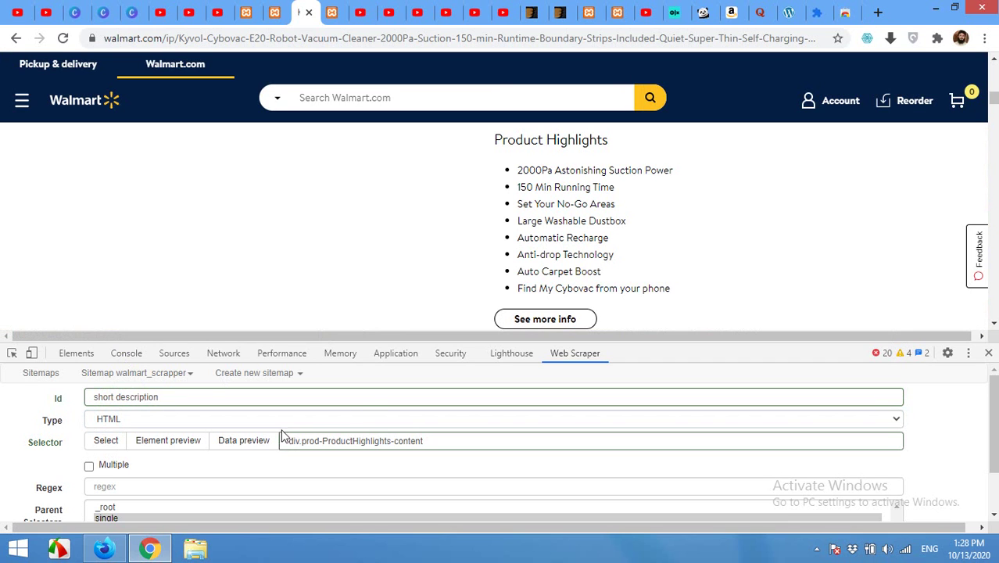
Step: Preview the short description data, close the preview, and save the selector
click(237, 442)
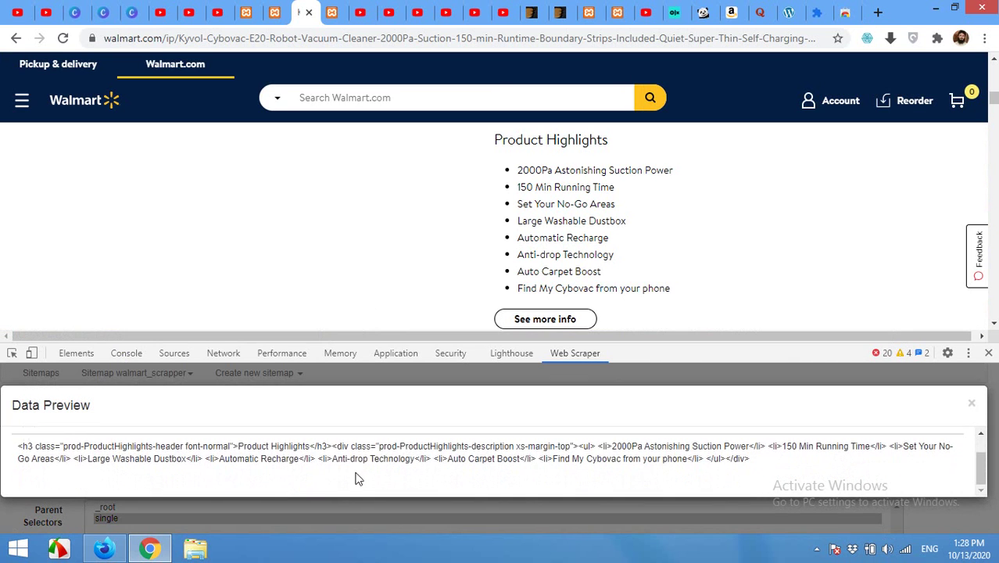
click(972, 404)
scroll(312, 469, down, 1)
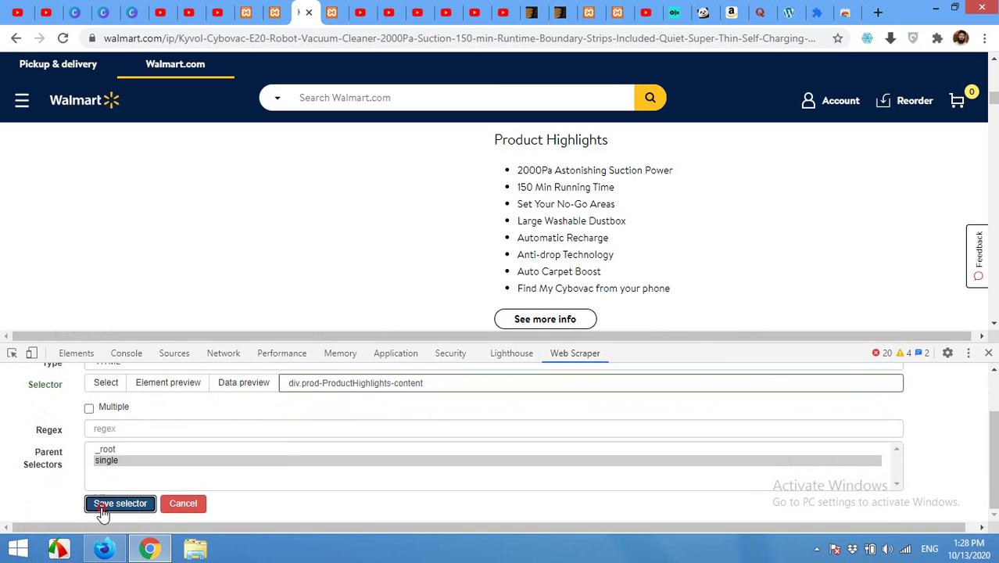
click(102, 504)
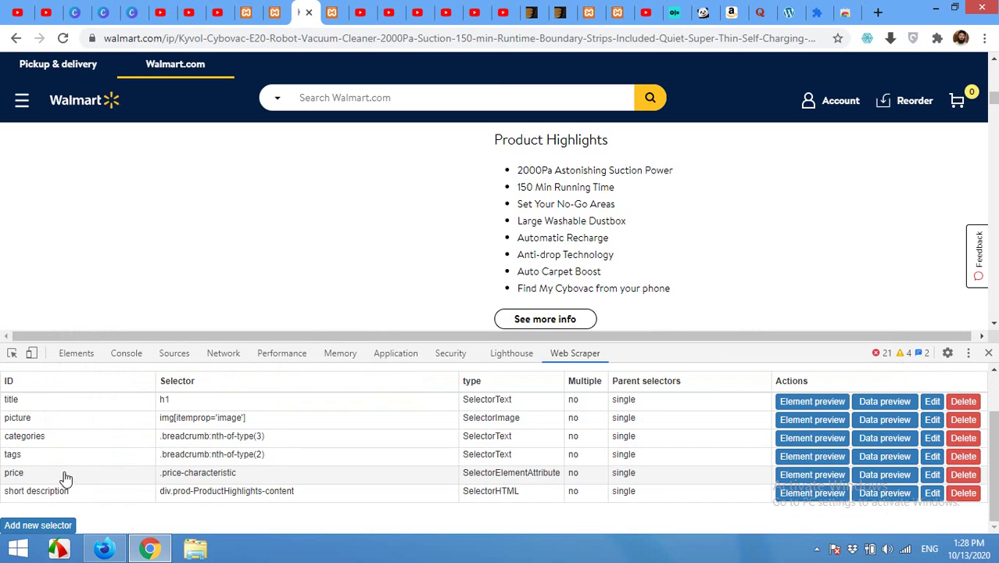
Step: Add a new selector with the id description and set its type to HTML
click(45, 525)
scroll(126, 425, up, 1)
click(128, 397)
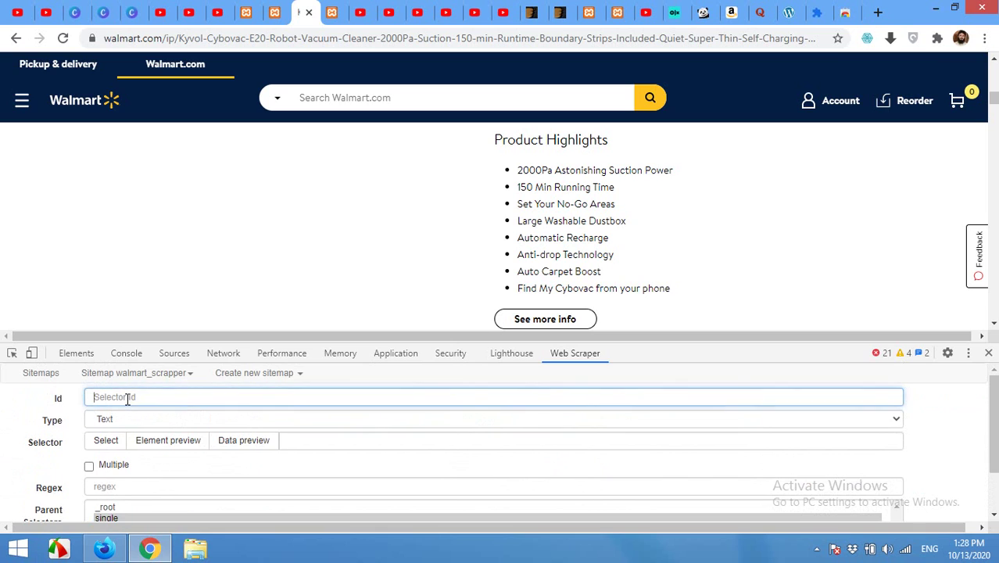
text(description)
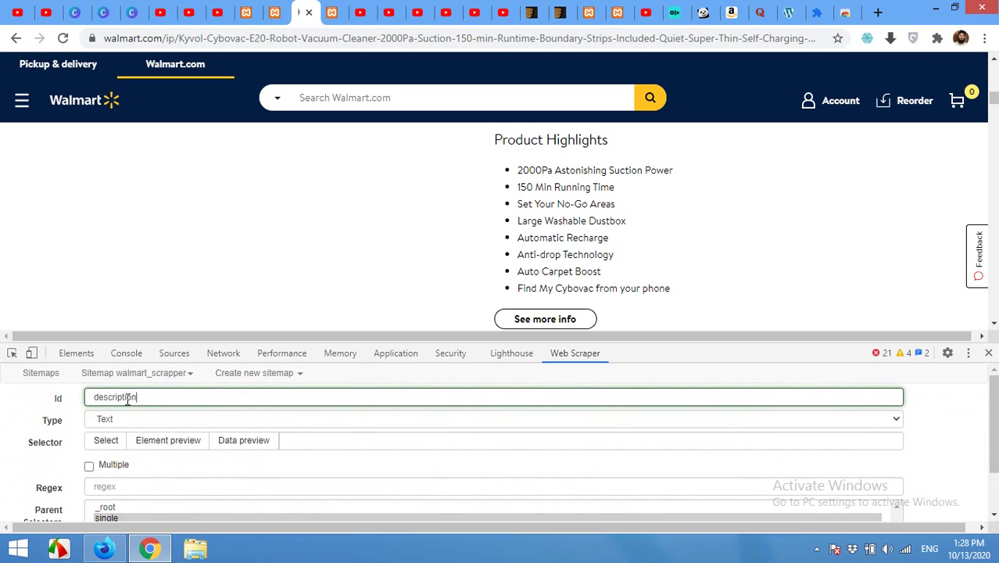
click(116, 420)
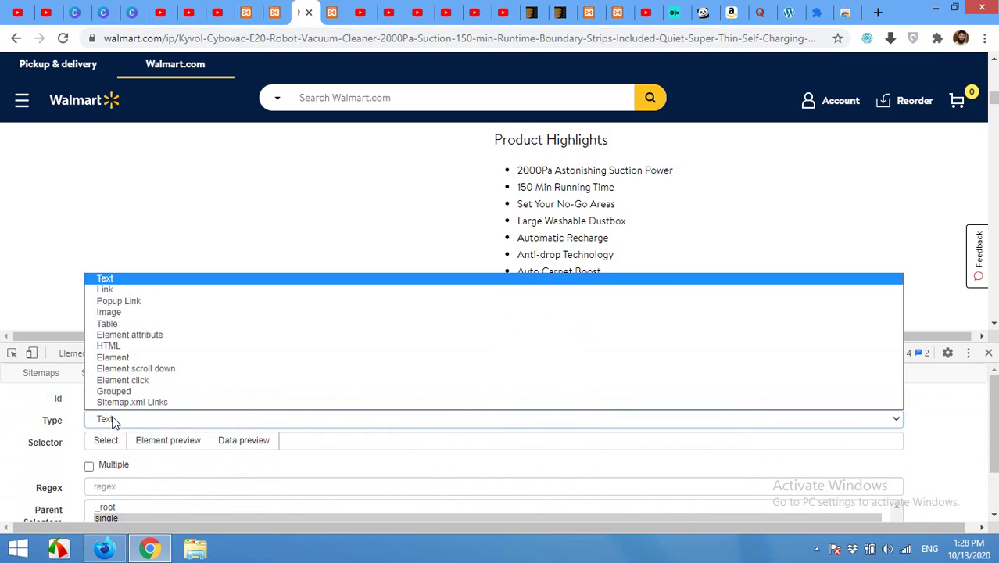
click(114, 350)
Step: Pick the whole Features text block, .collapsable--open div.collapsable-content-container, as the description selector's element and save the selector
click(107, 441)
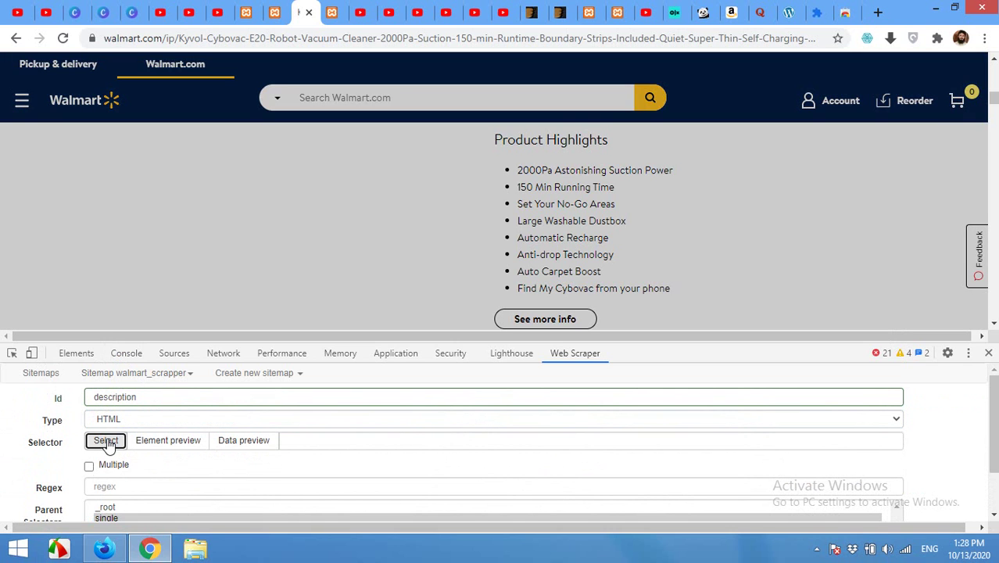
scroll(309, 241, down, 8)
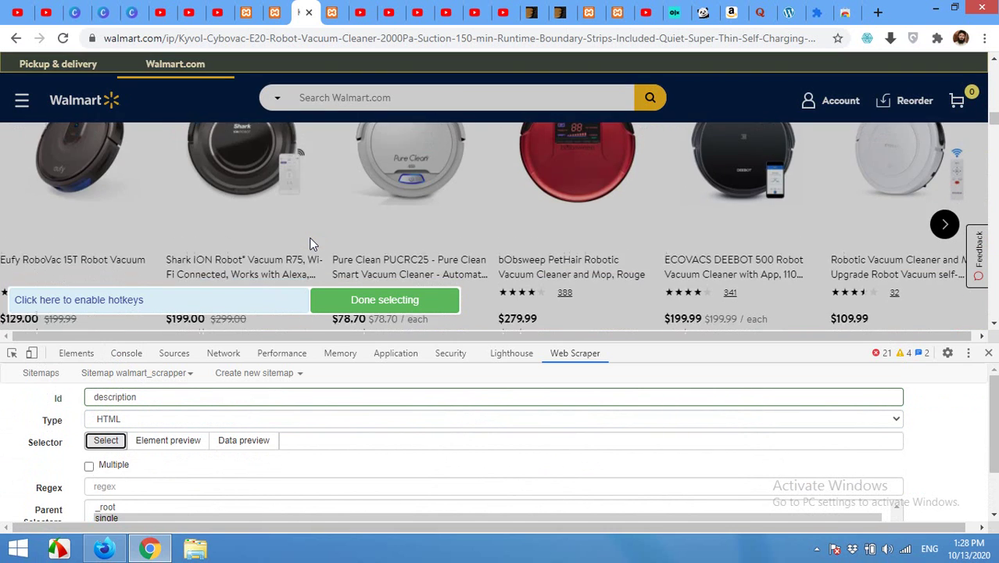
scroll(305, 247, down, 7)
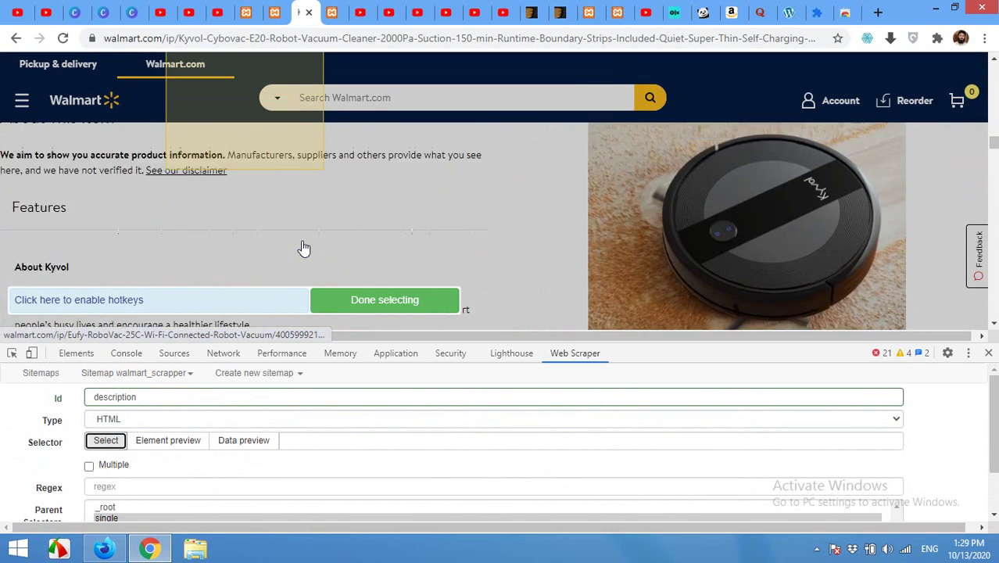
scroll(304, 248, down, 2)
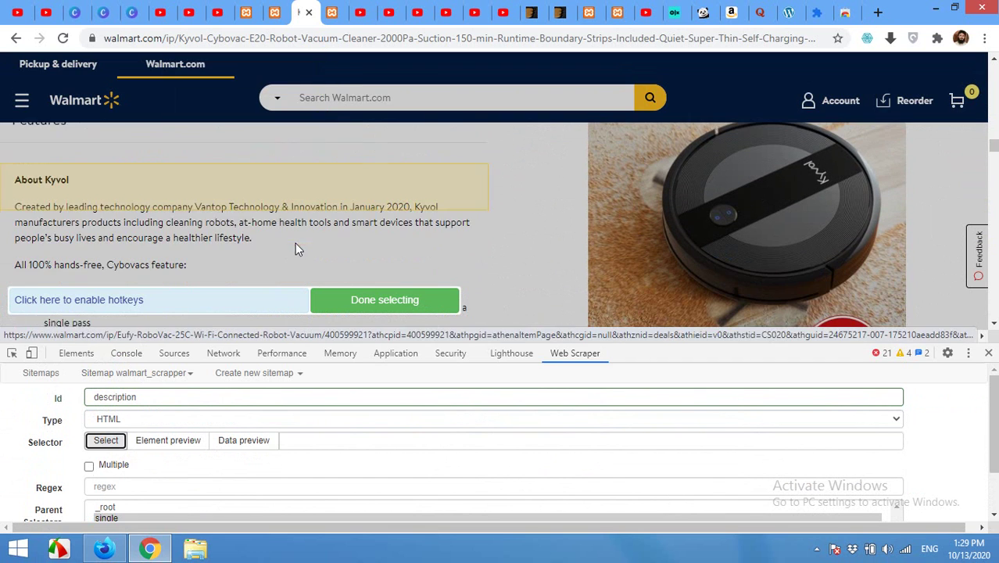
click(129, 155)
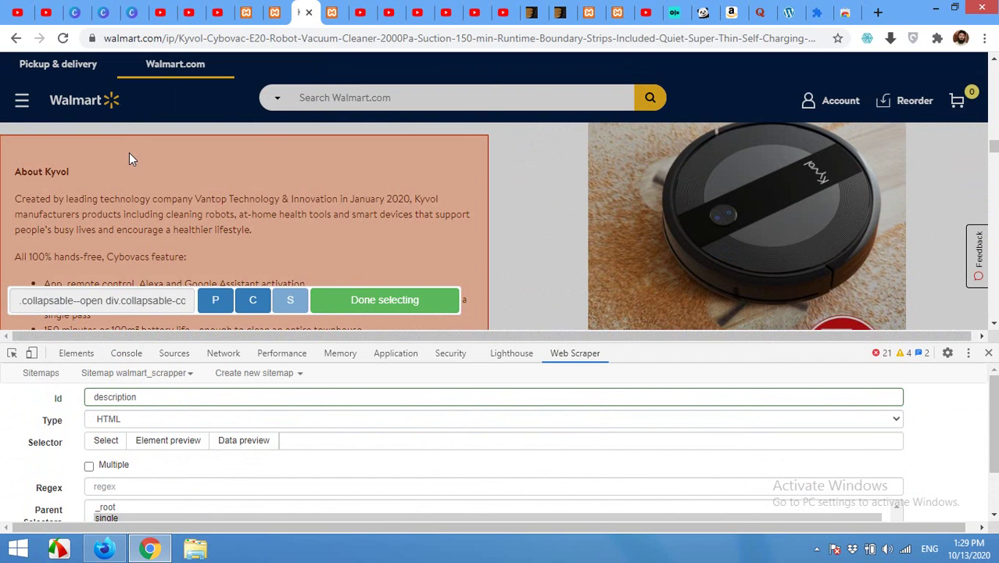
scroll(134, 163, down, 5)
scroll(148, 174, down, 5)
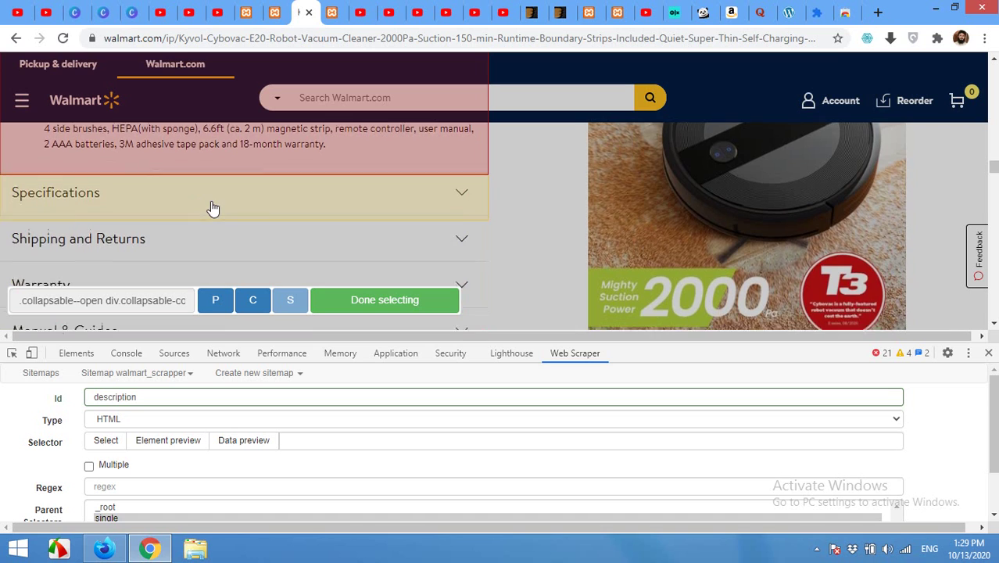
scroll(563, 225, up, 5)
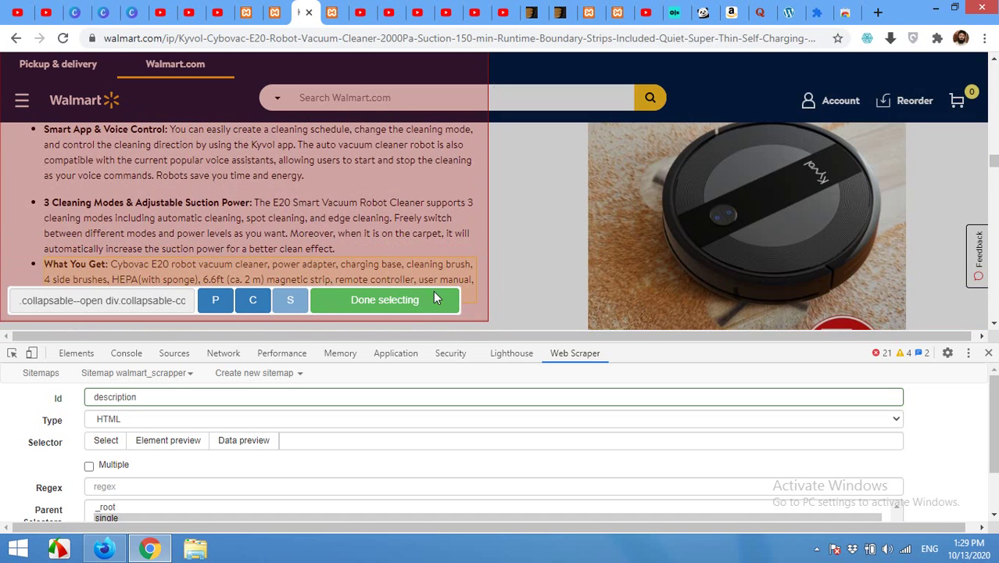
click(415, 304)
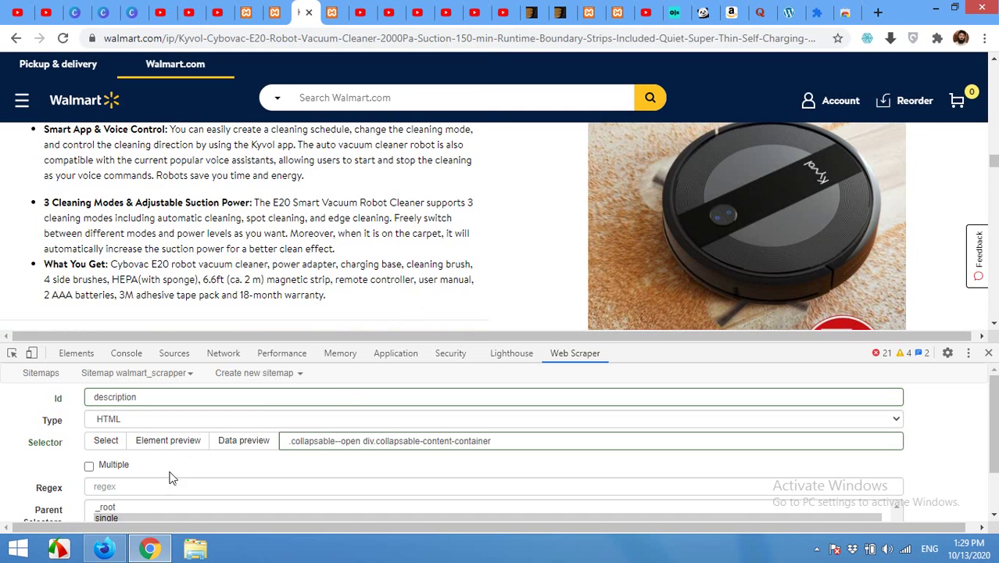
scroll(172, 479, down, 2)
click(119, 503)
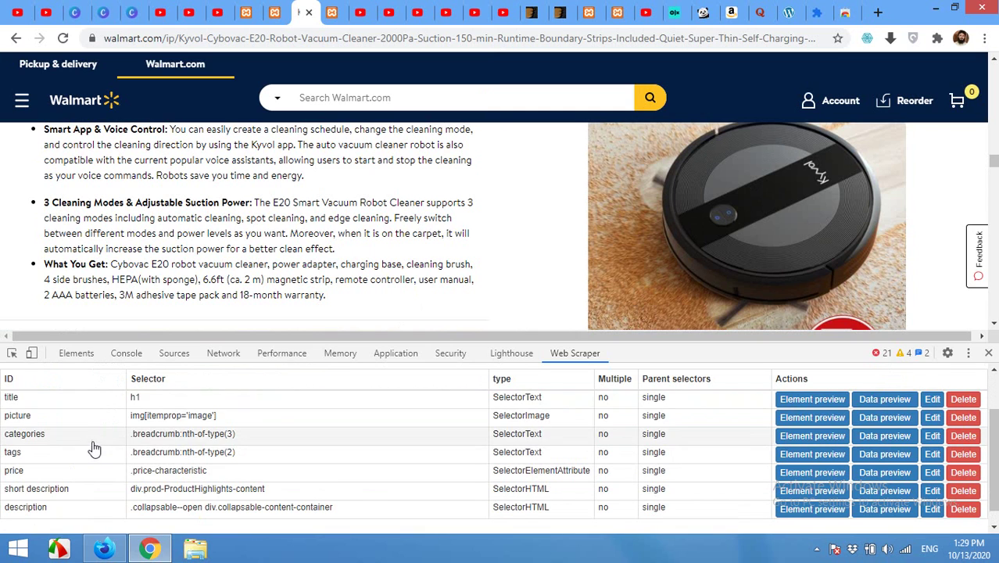
Step: Run the scrape for the walmart_scrapper sitemap and close the scraping window
scroll(139, 444, up, 1)
scroll(137, 438, down, 1)
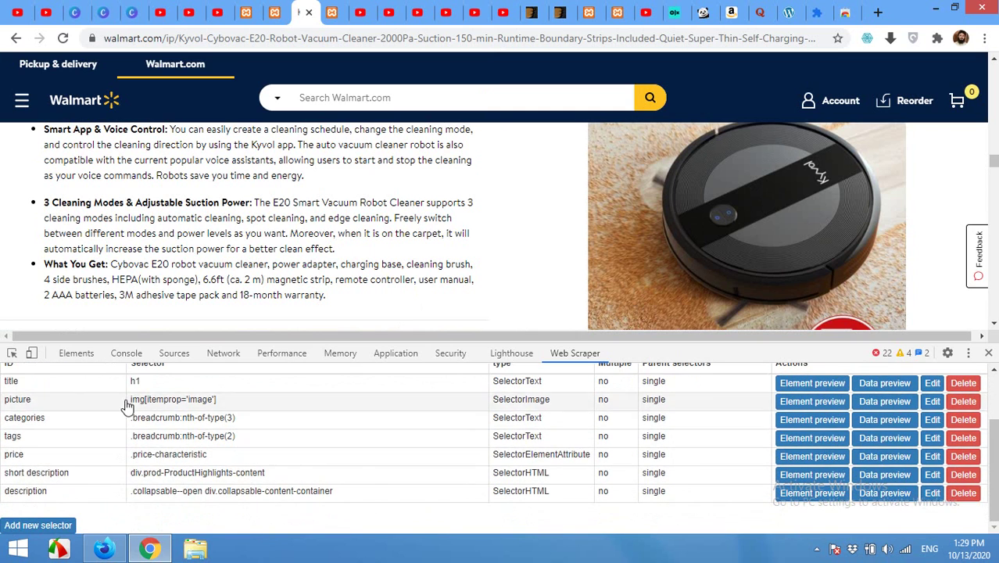
scroll(125, 414, up, 2)
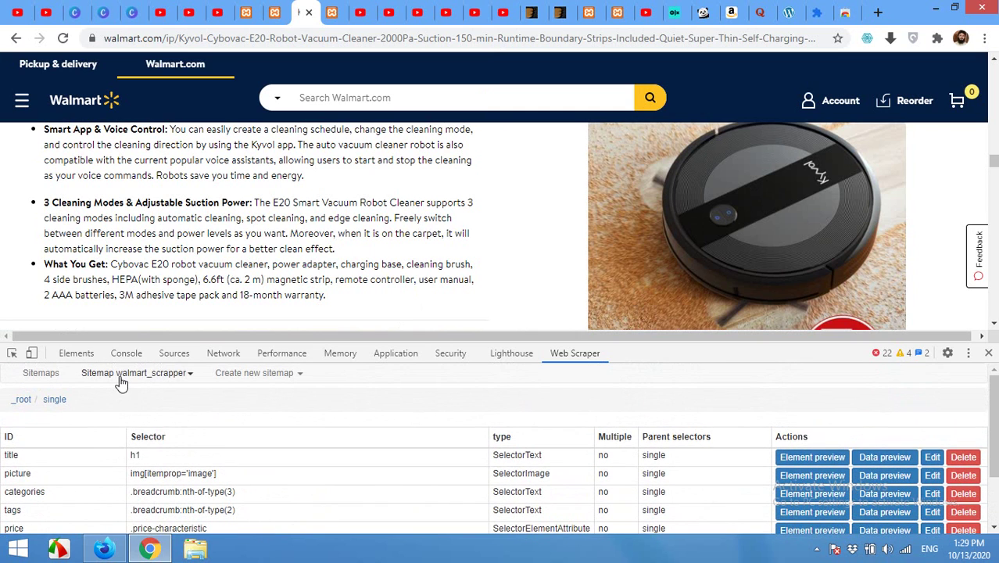
click(121, 381)
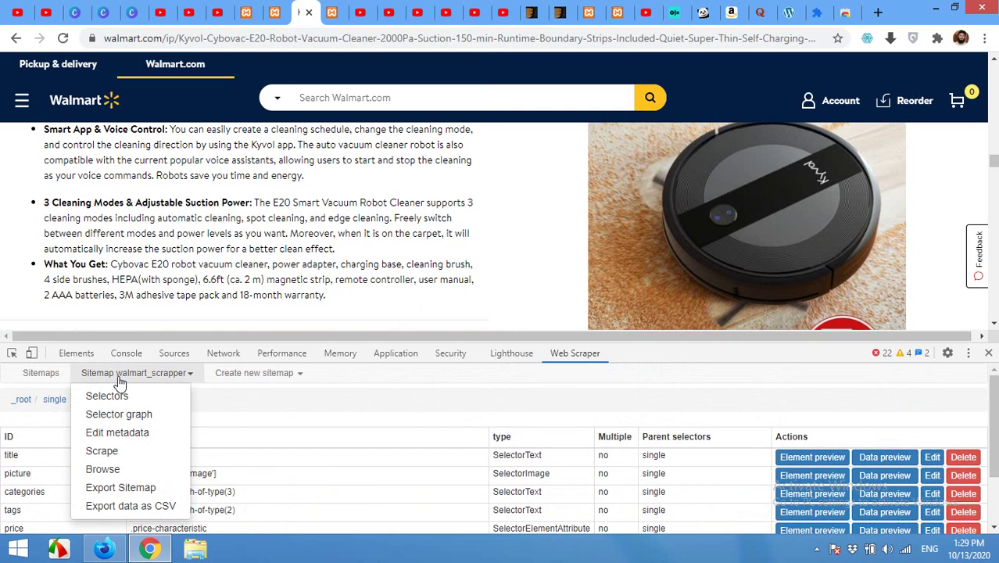
click(102, 451)
click(90, 464)
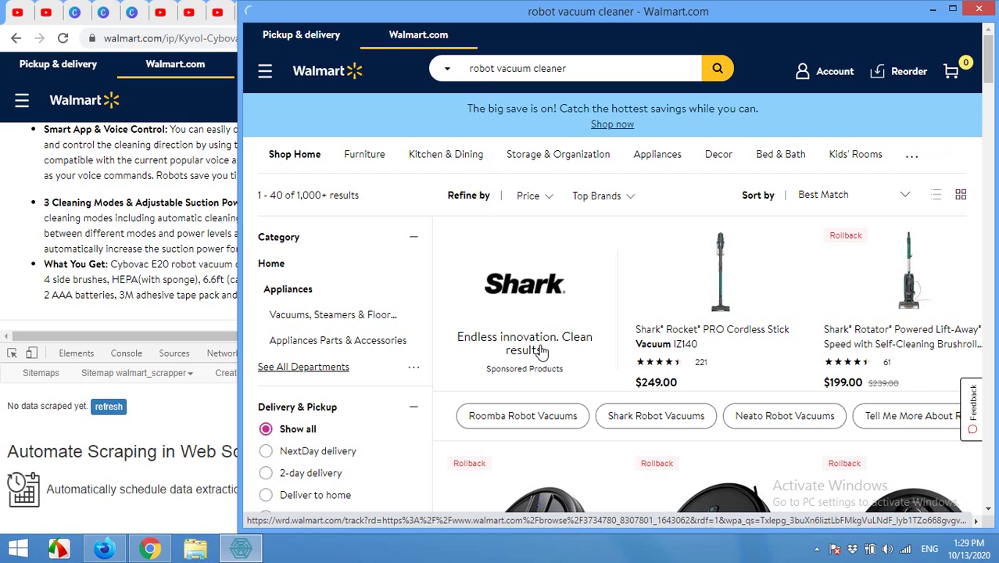
click(541, 352)
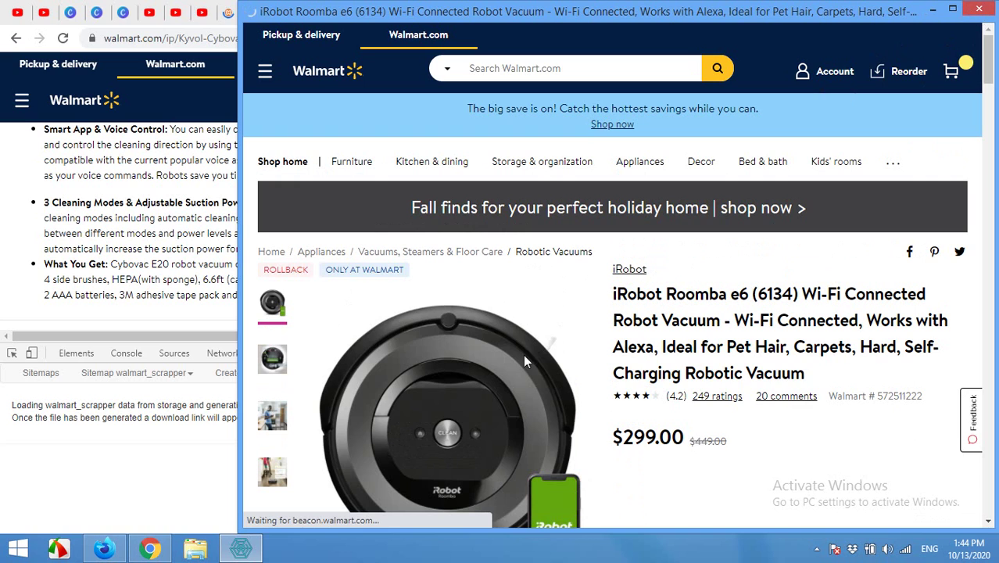
click(977, 13)
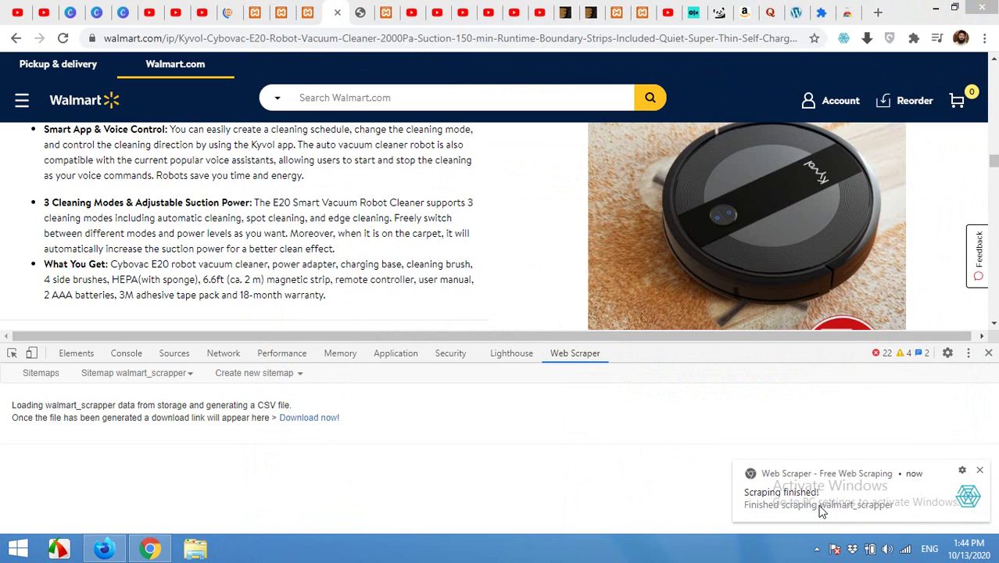
Step: Export the walmart_scrapper data as CSV, download the file, and open it in Excel
click(122, 373)
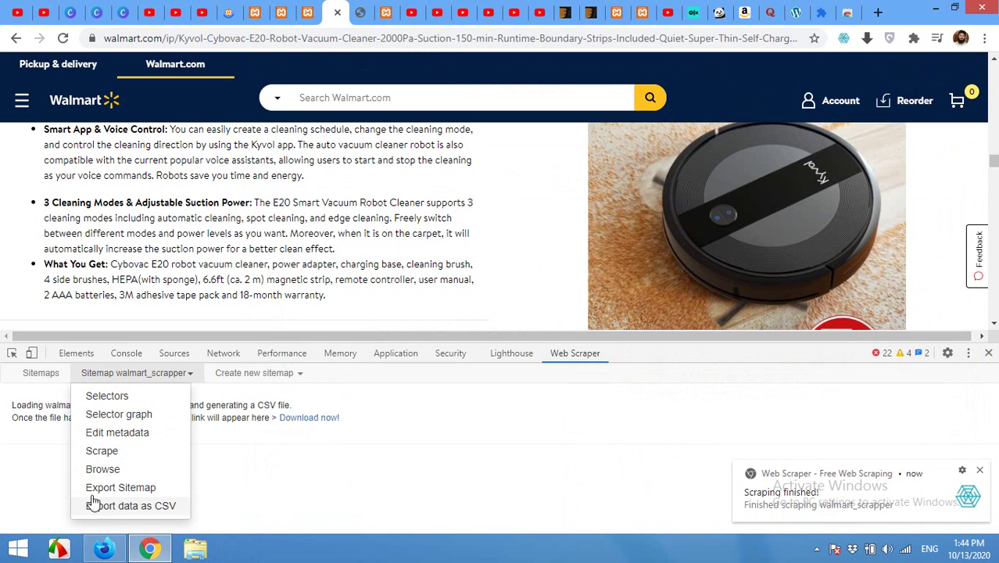
click(106, 394)
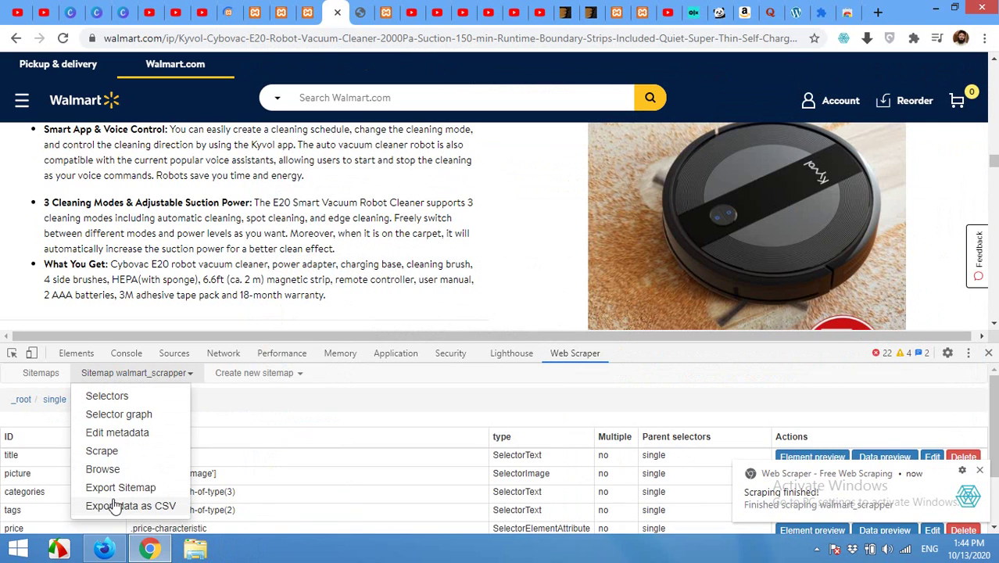
click(147, 506)
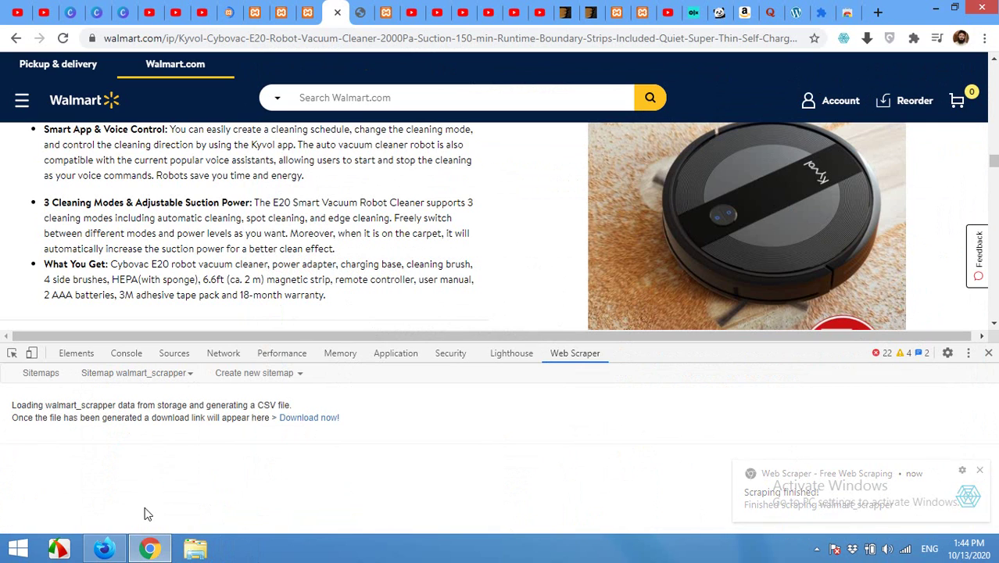
click(307, 417)
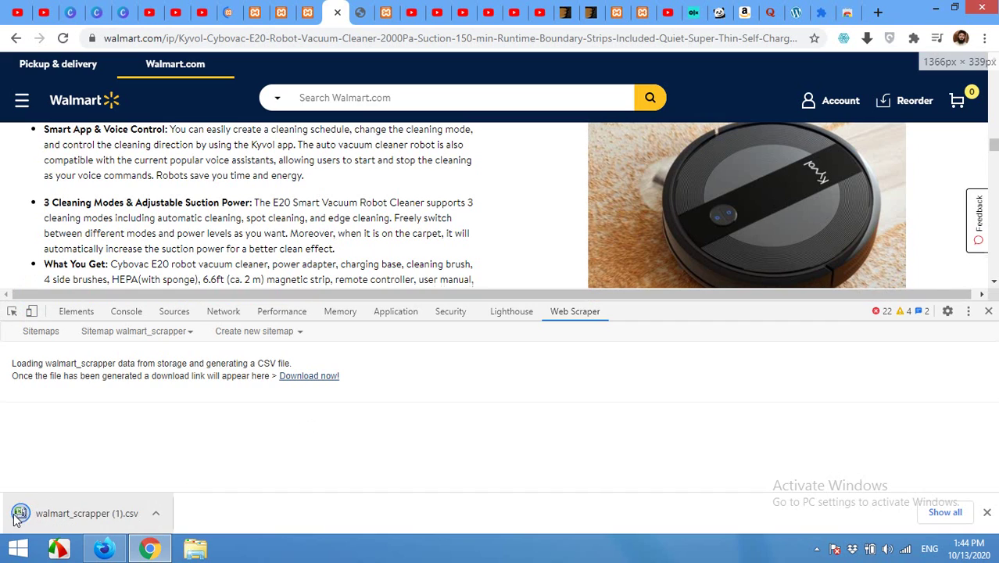
click(86, 518)
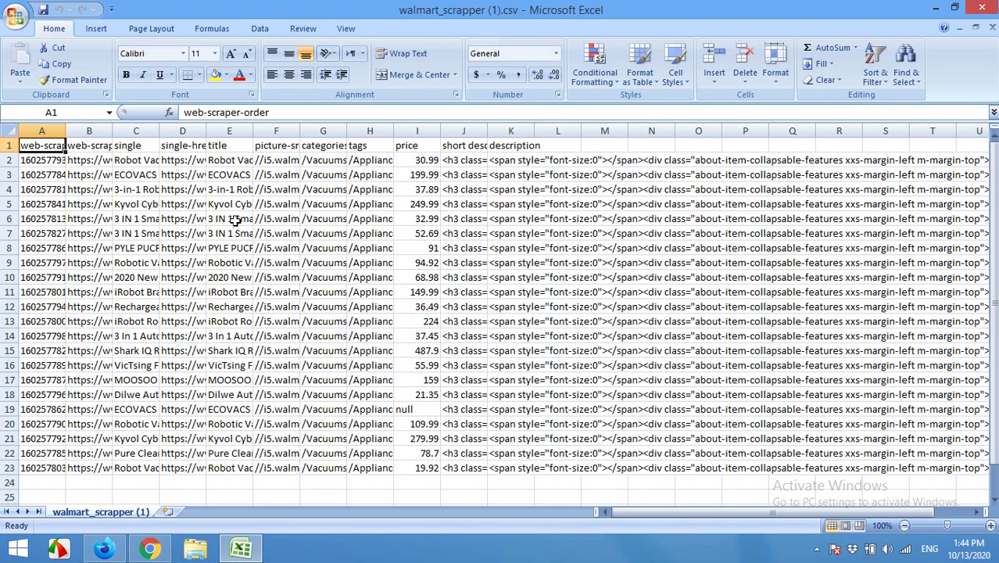
Step: Save a copy of the file to the Desktop as walmart in CSV (Comma delimited) format, keeping that format
click(15, 18)
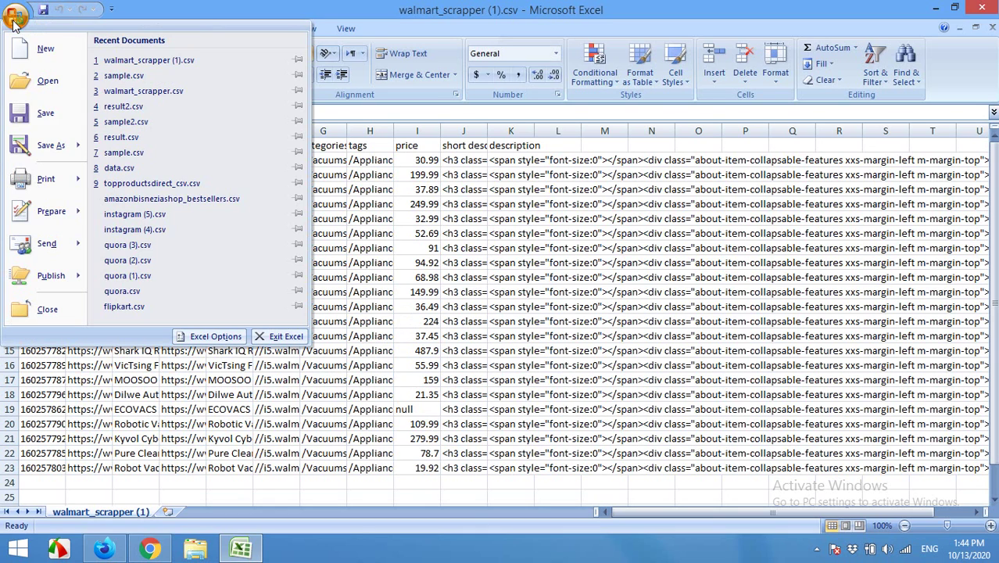
mouse_move(38, 149)
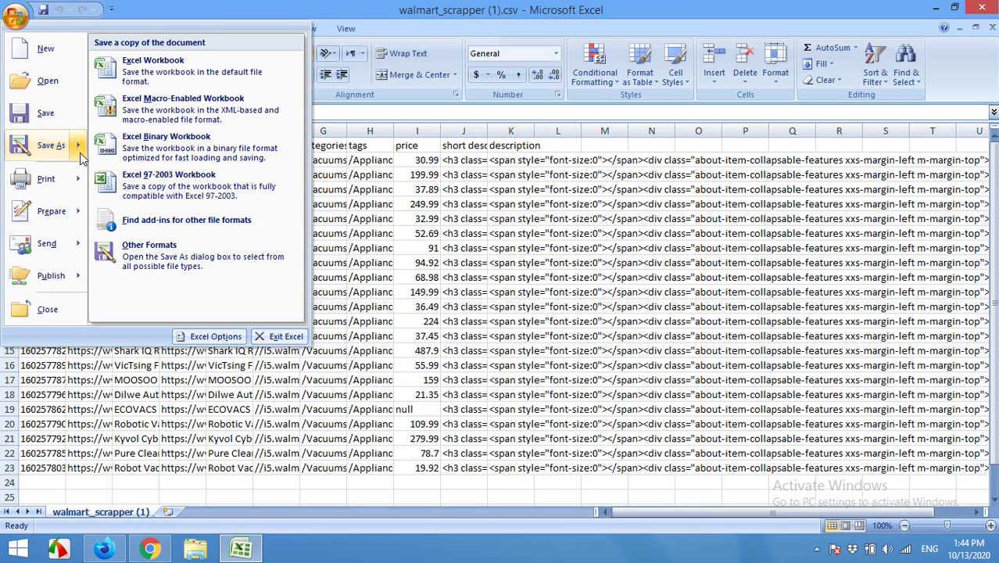
click(78, 155)
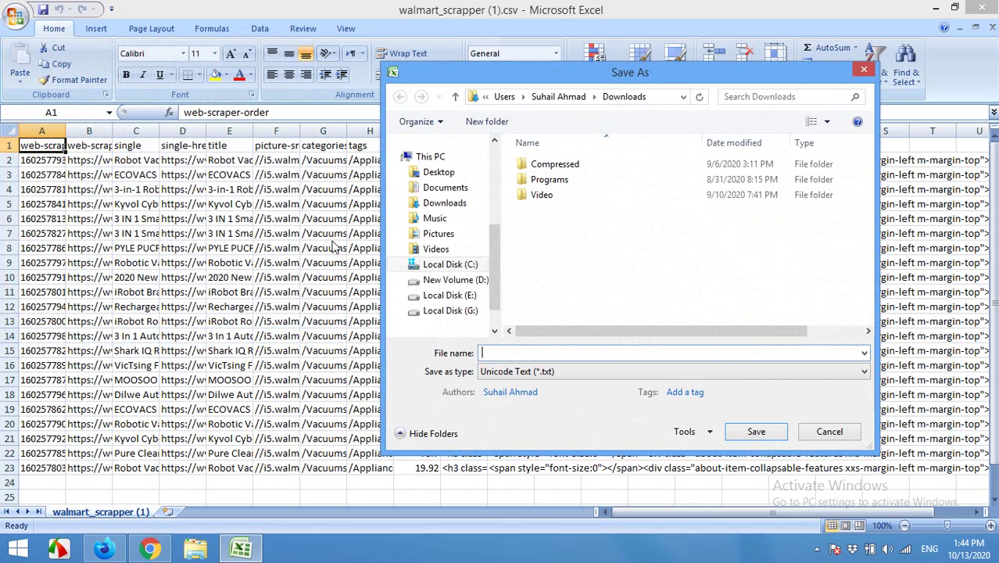
click(438, 219)
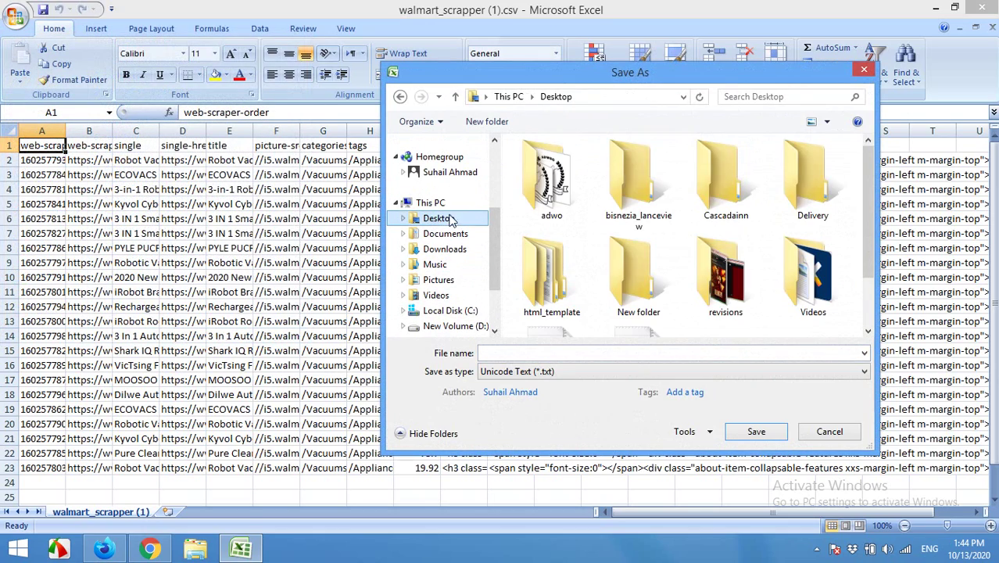
click(551, 351)
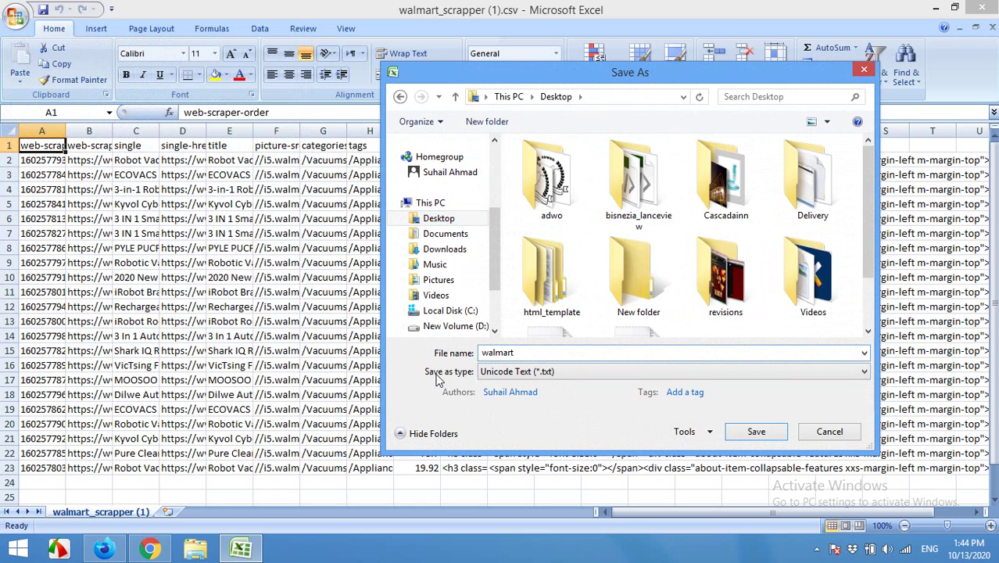
click(507, 376)
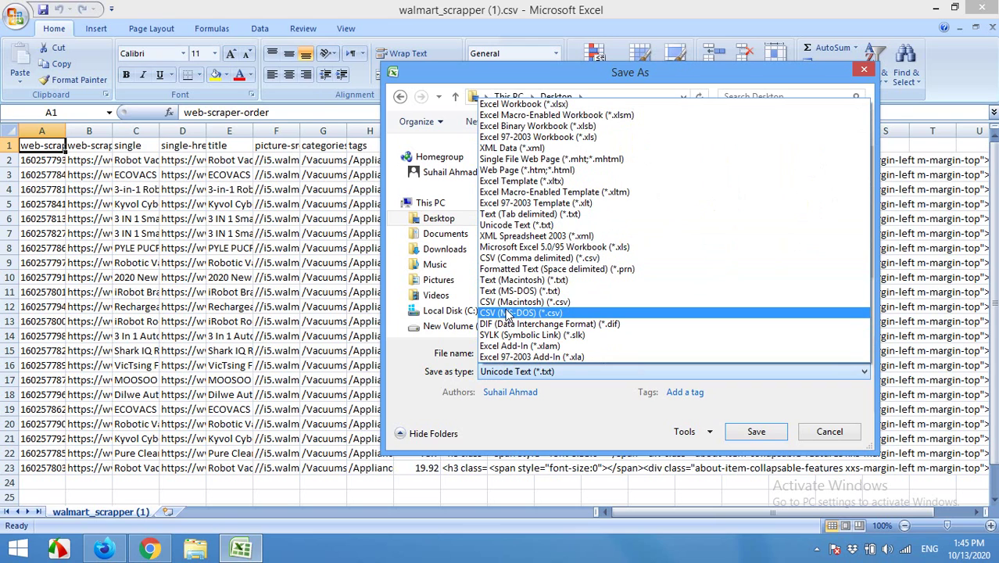
click(494, 257)
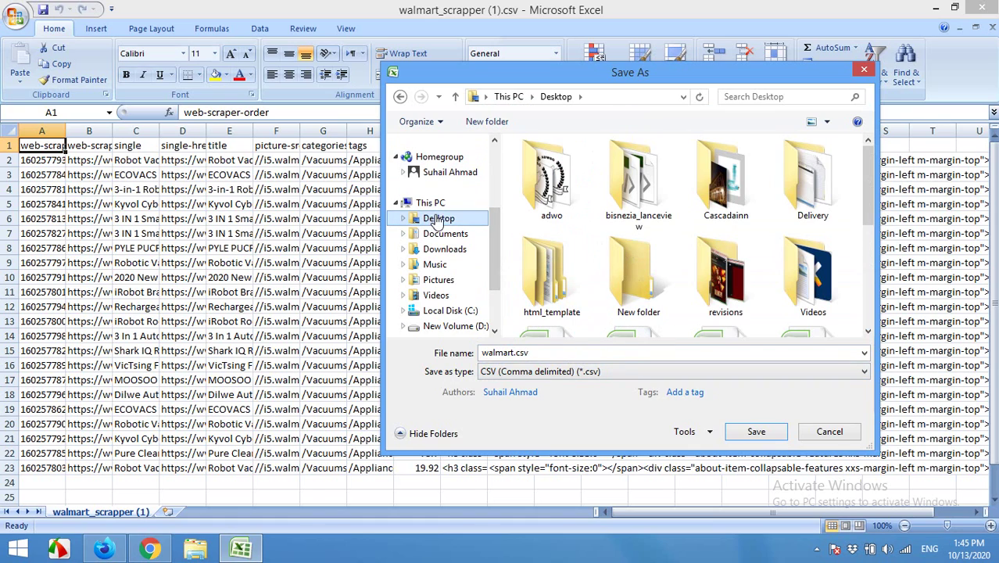
click(747, 432)
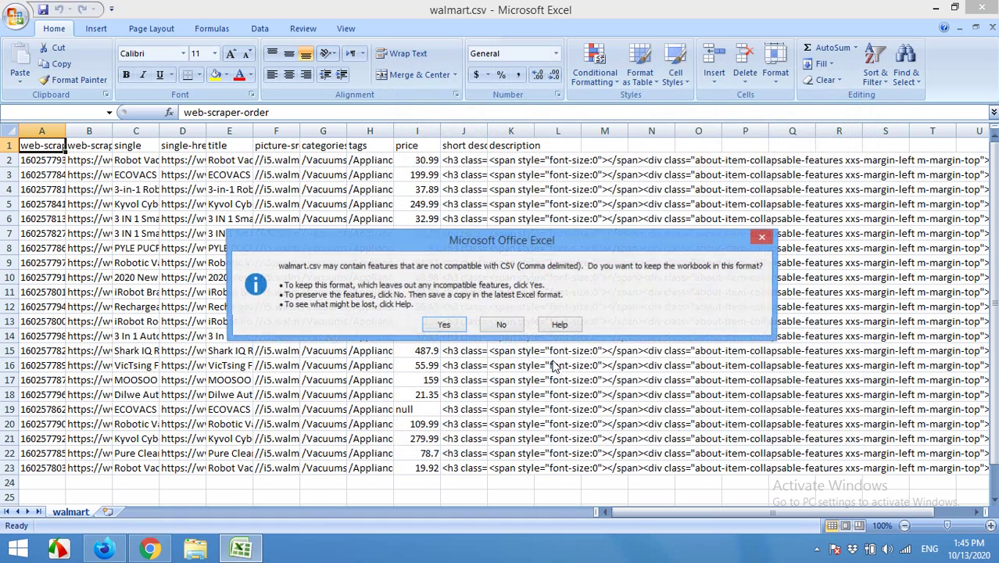
click(445, 325)
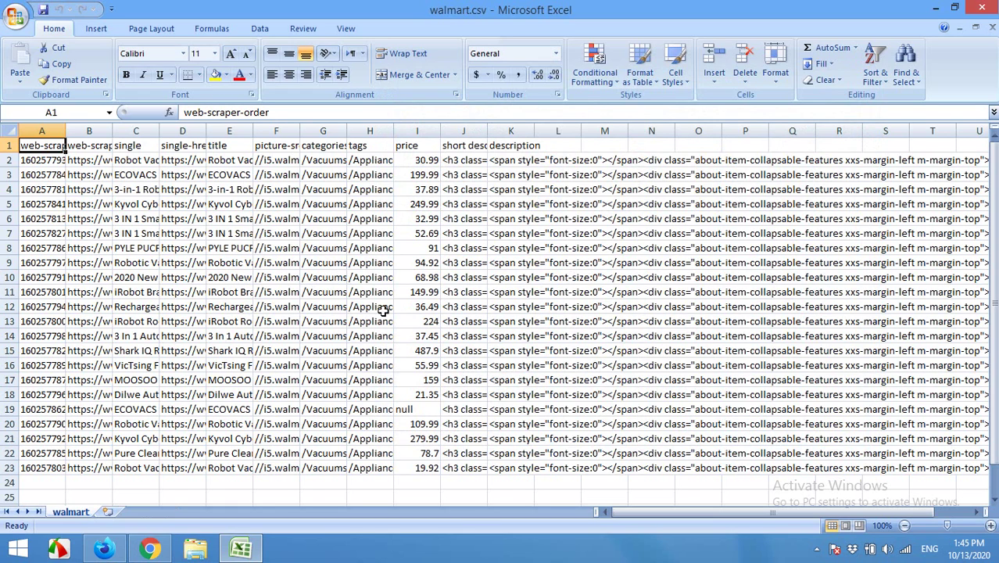
Step: Remove every slash from the categories and tags columns by replacing all occurrences of / with nothing
click(308, 162)
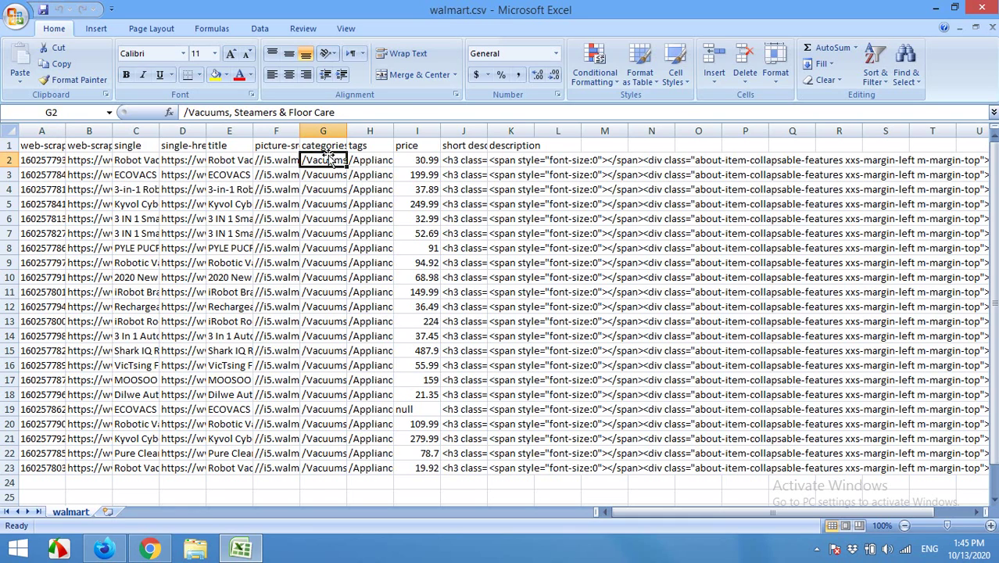
drag(324, 131, 358, 130)
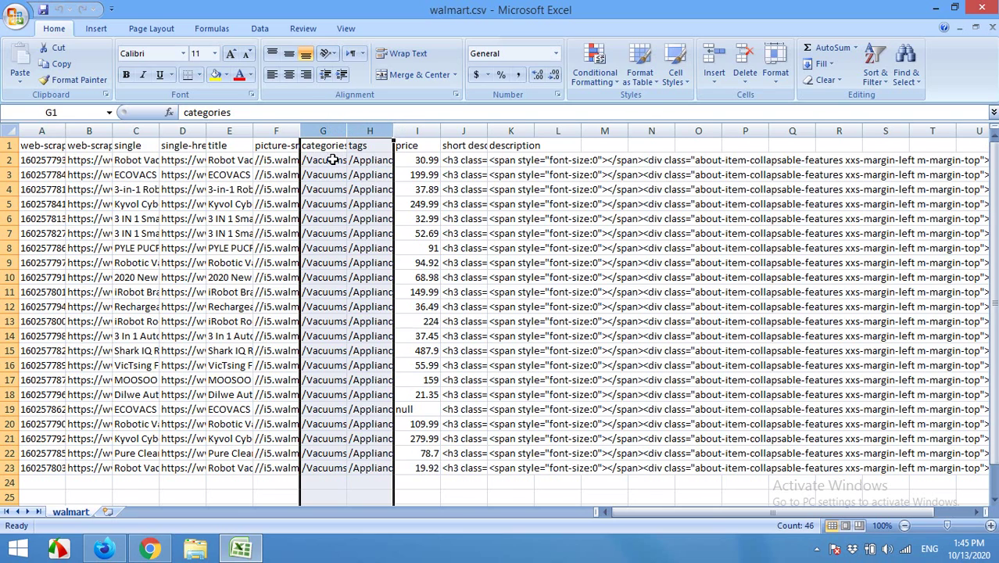
key(ctrl+f)
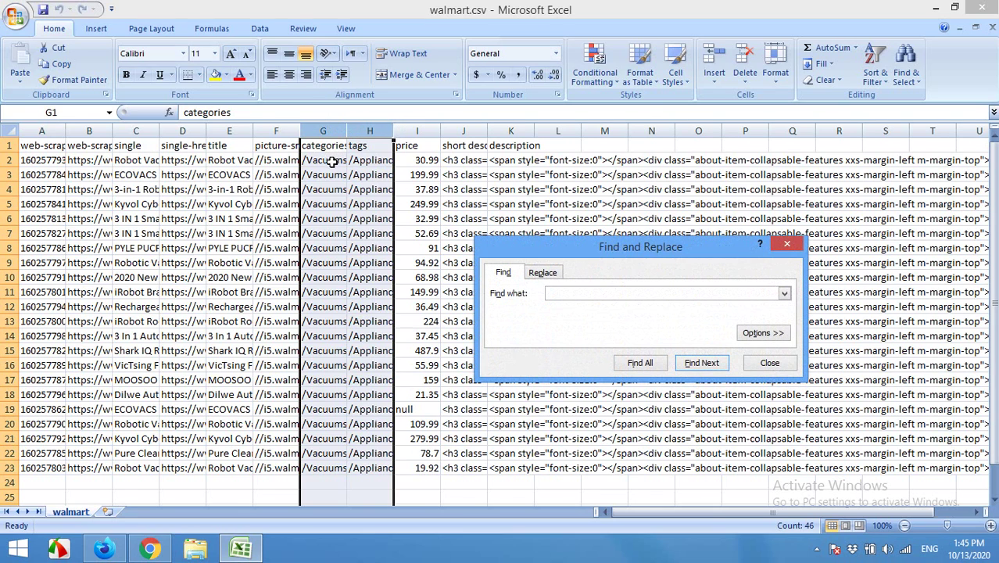
click(548, 272)
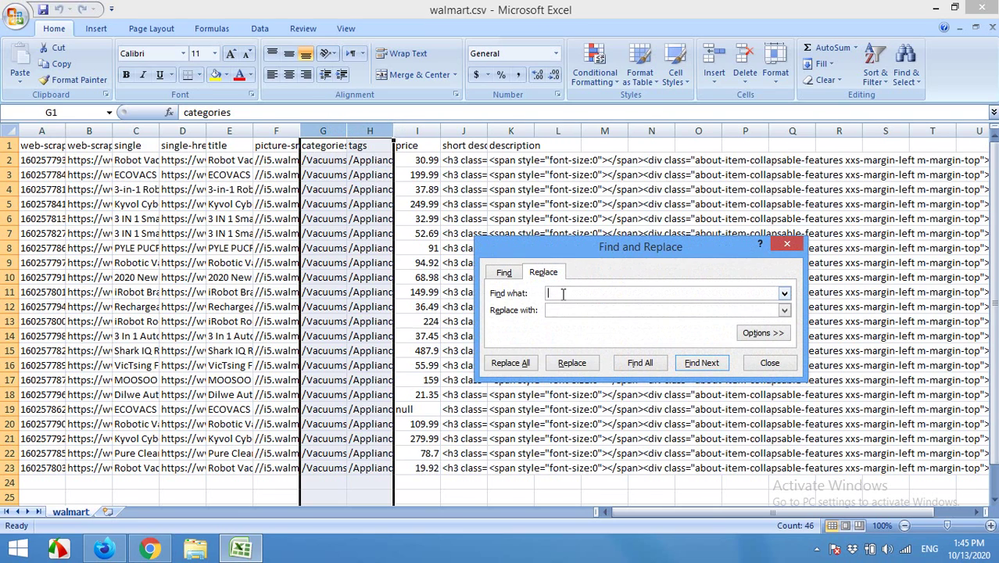
click(522, 364)
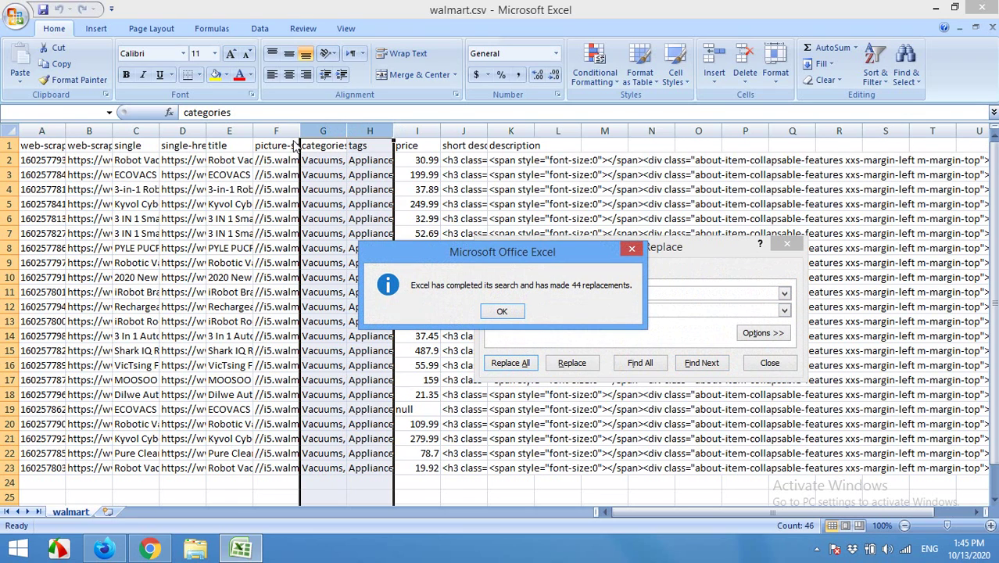
click(502, 312)
click(769, 363)
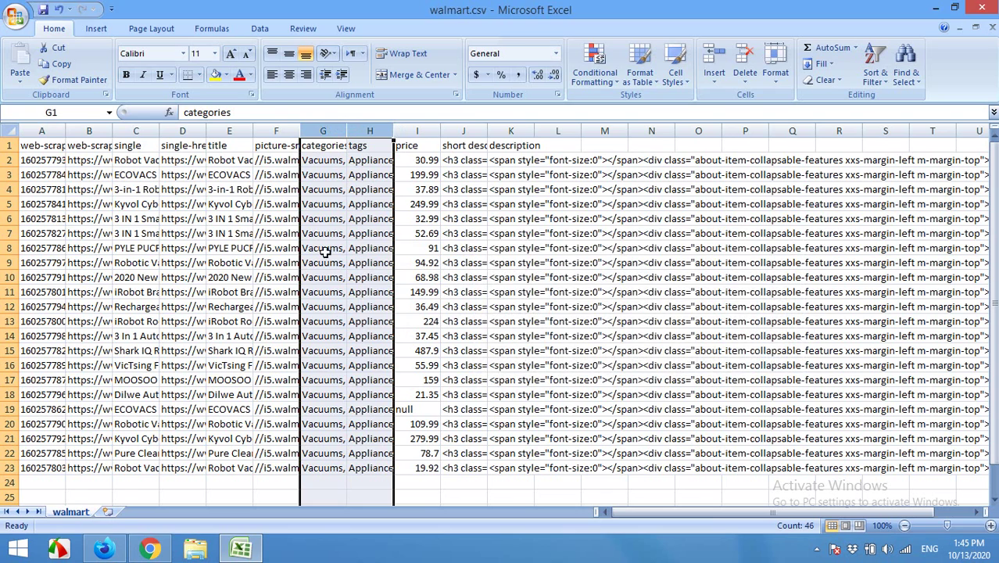
Step: Copy the leading // of the image URL in cell F2 without altering the cell
click(274, 161)
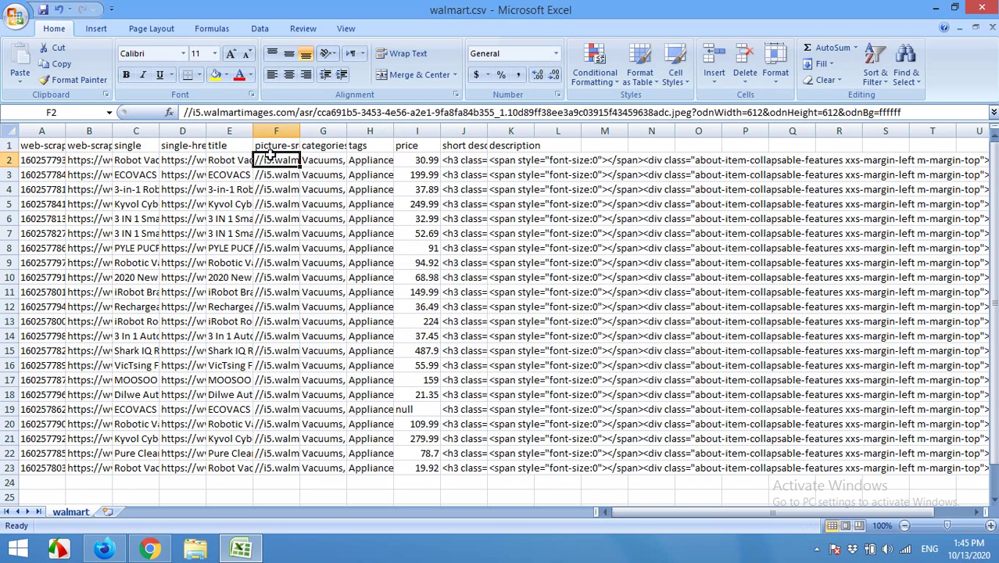
double_click(188, 113)
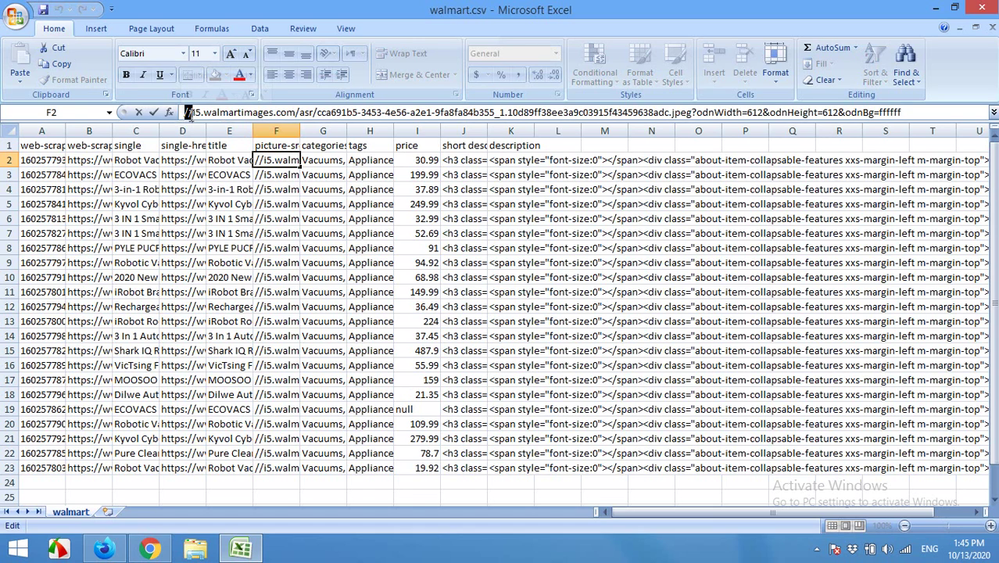
right_click(190, 113)
click(227, 138)
key(Escape)
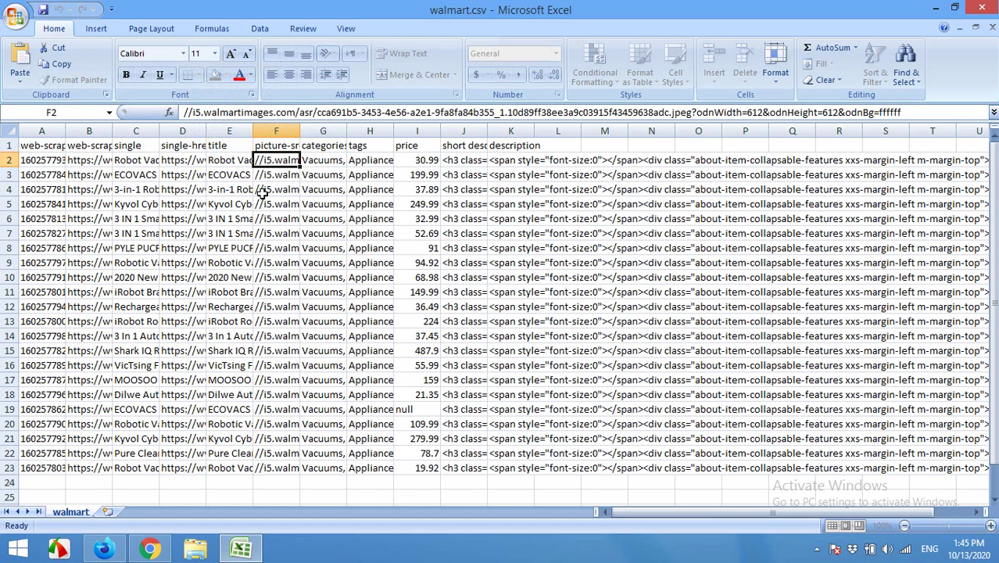
key(ctrl+f)
key(ctrl+v)
click(543, 273)
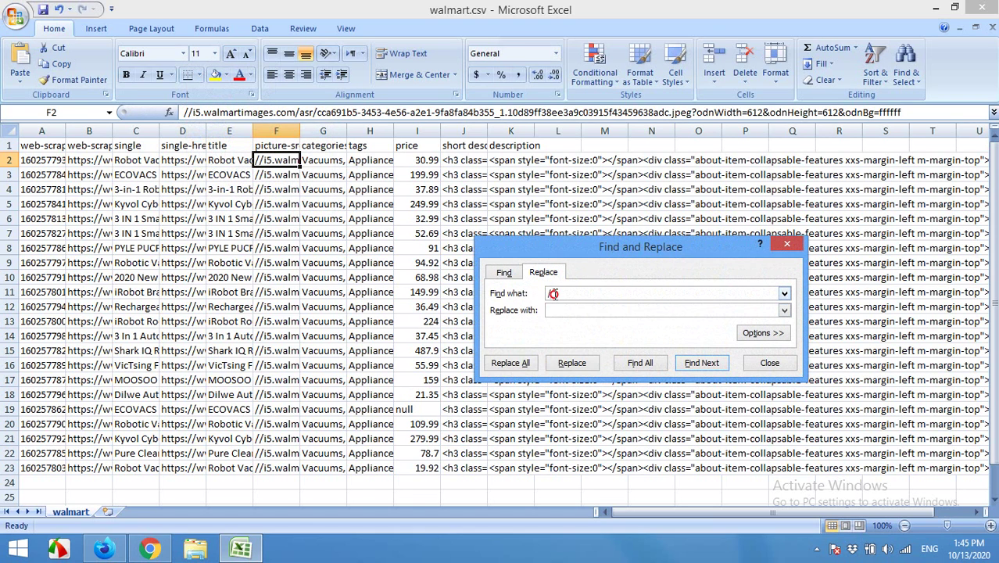
key(BackSpace)
key(BackSpace)
right_click(553, 291)
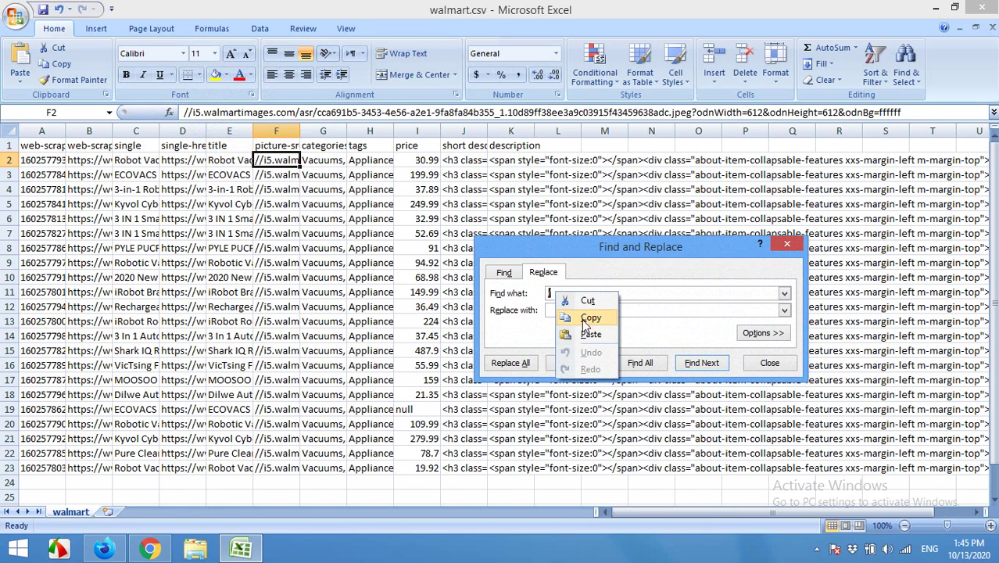
click(589, 339)
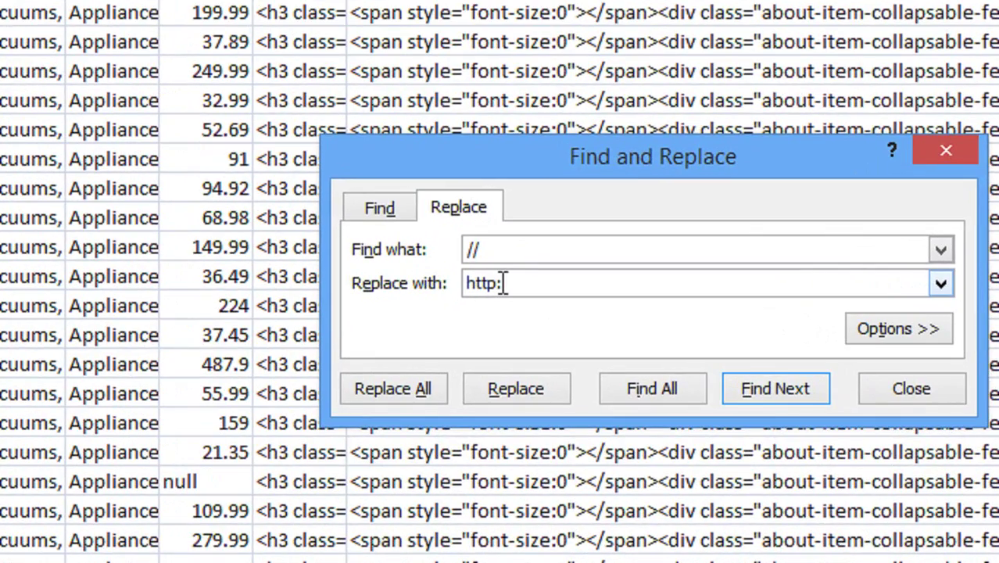
text(//)
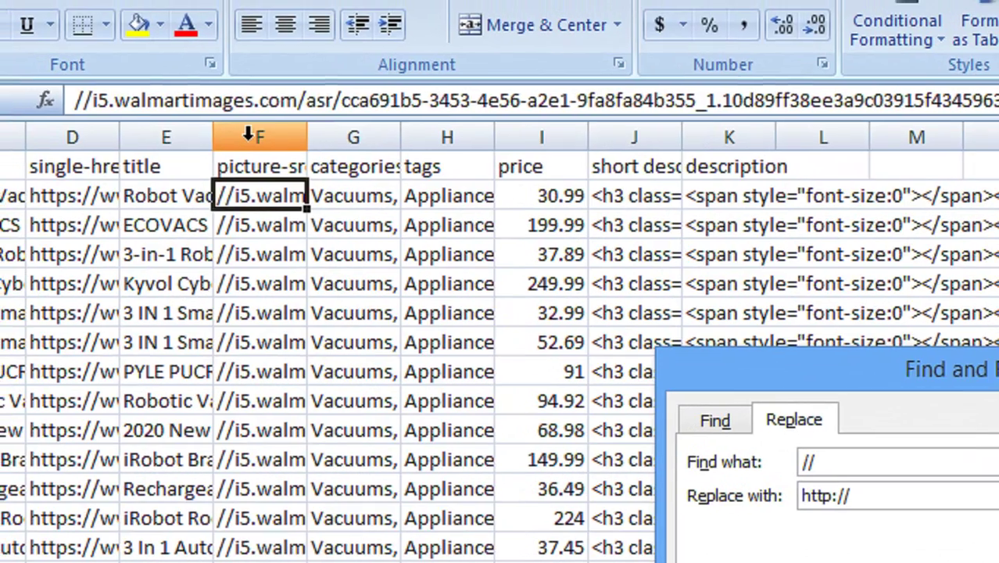
click(248, 135)
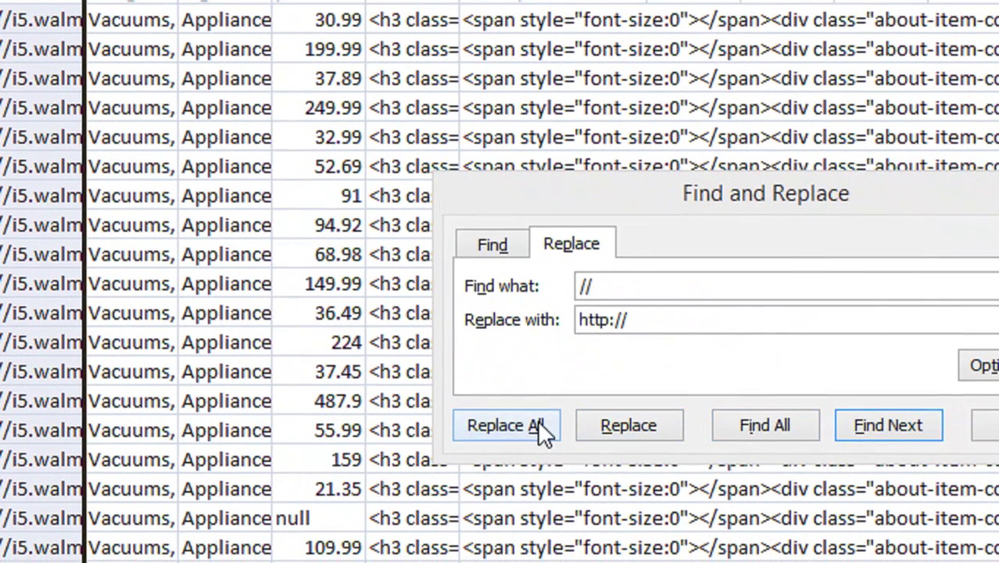
click(537, 423)
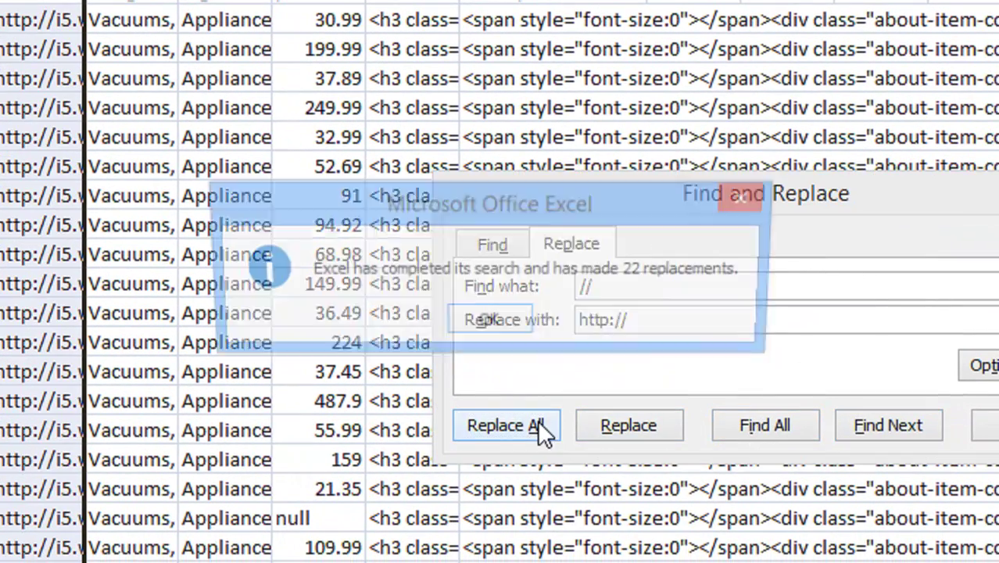
click(511, 318)
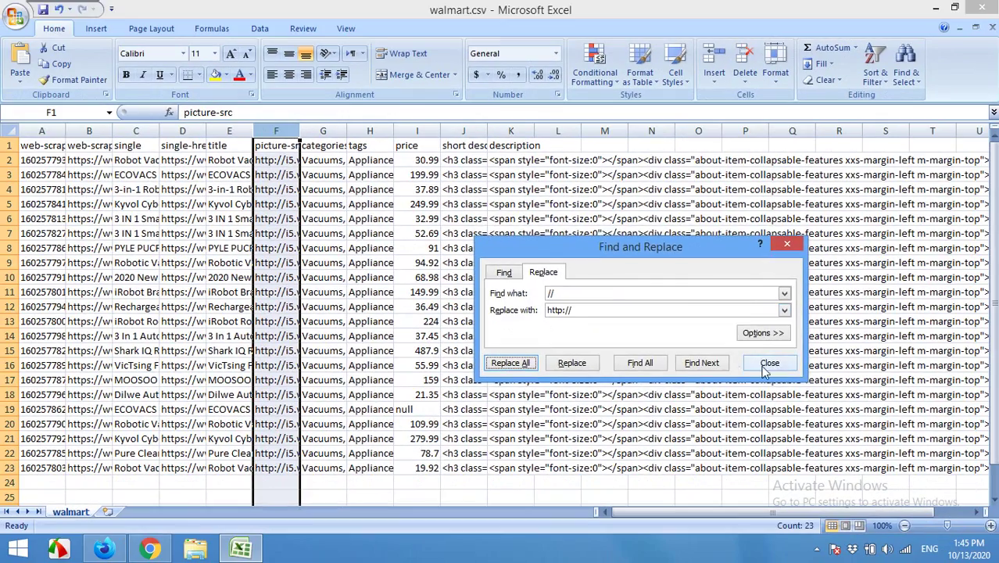
click(758, 363)
Step: Copy the query string ?odnWidth=612&odnHeight=612&odnBg=ffffff from the image URL in cell F2 without altering the cell
click(278, 159)
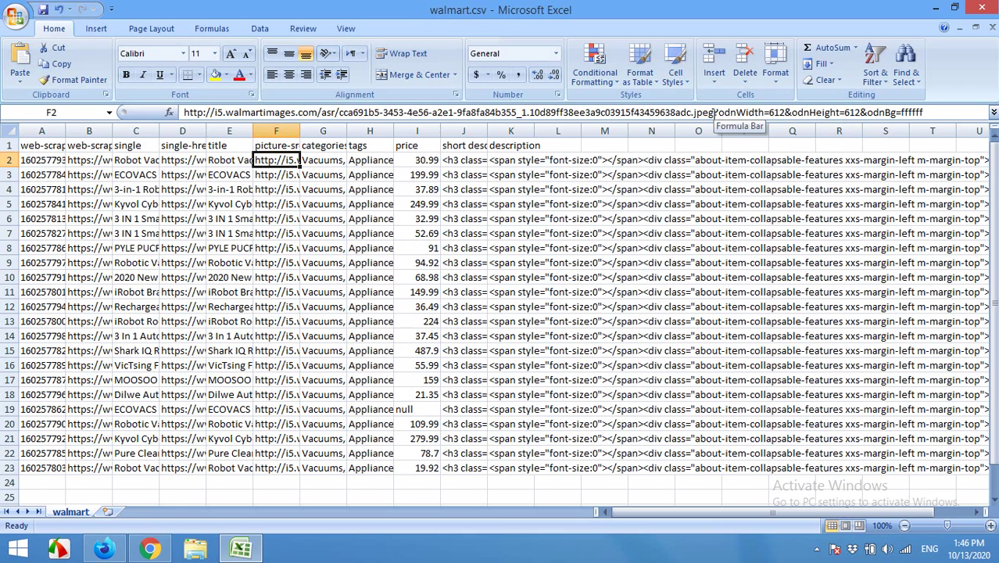
drag(716, 113, 924, 113)
right_click(905, 116)
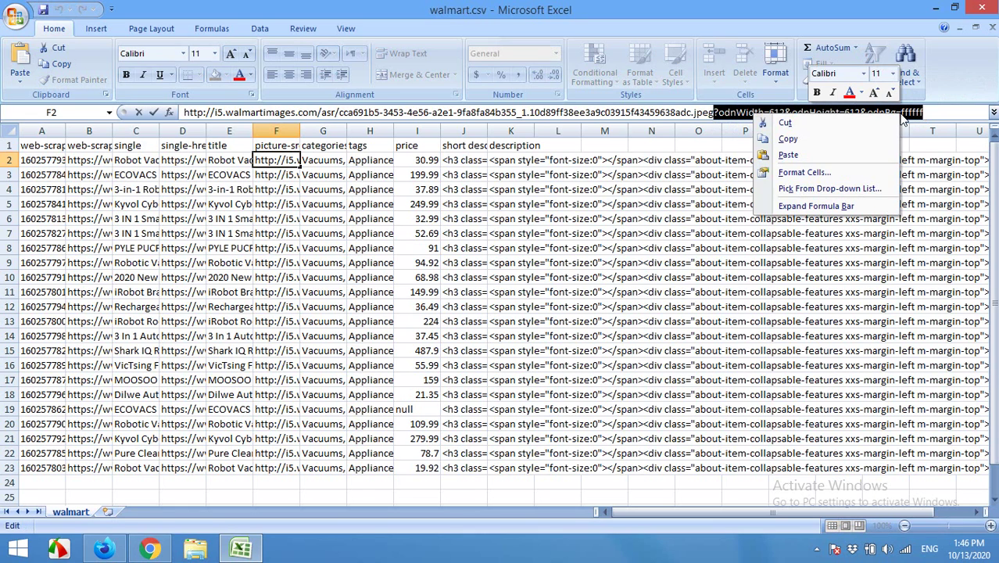
click(853, 140)
key(Escape)
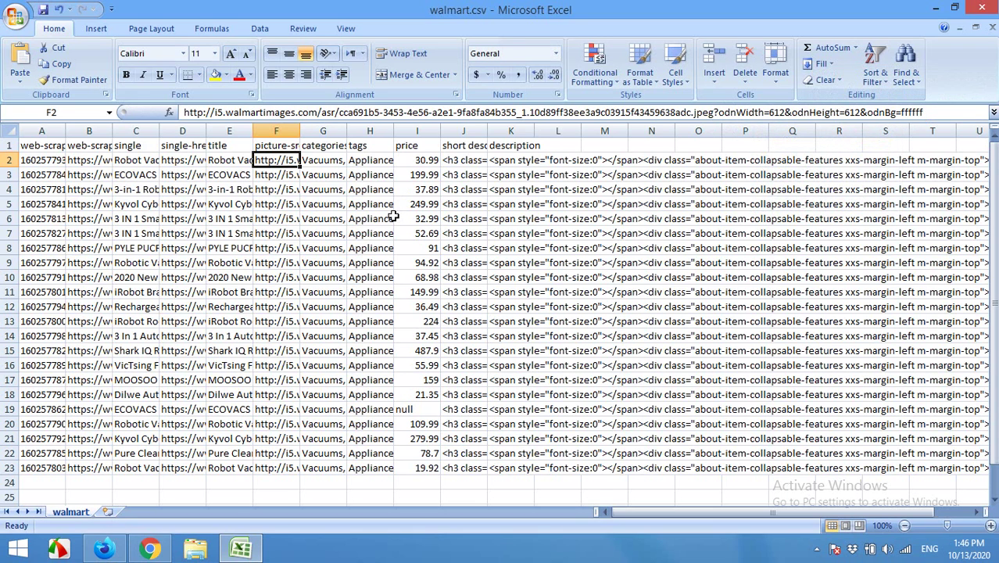
Step: Strip ?odnWidth=612&odnHeight=612&odnBg=ffffff from all picture-src URLs by replacing it with nothing, and check the URL in F3
key(ctrl+f)
click(545, 271)
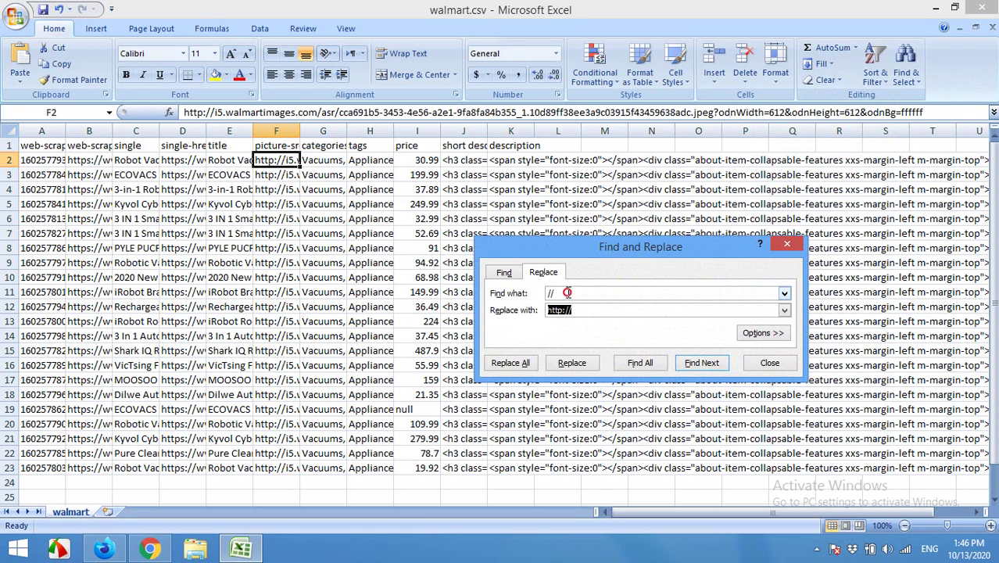
double_click(567, 292)
key(ctrl+v)
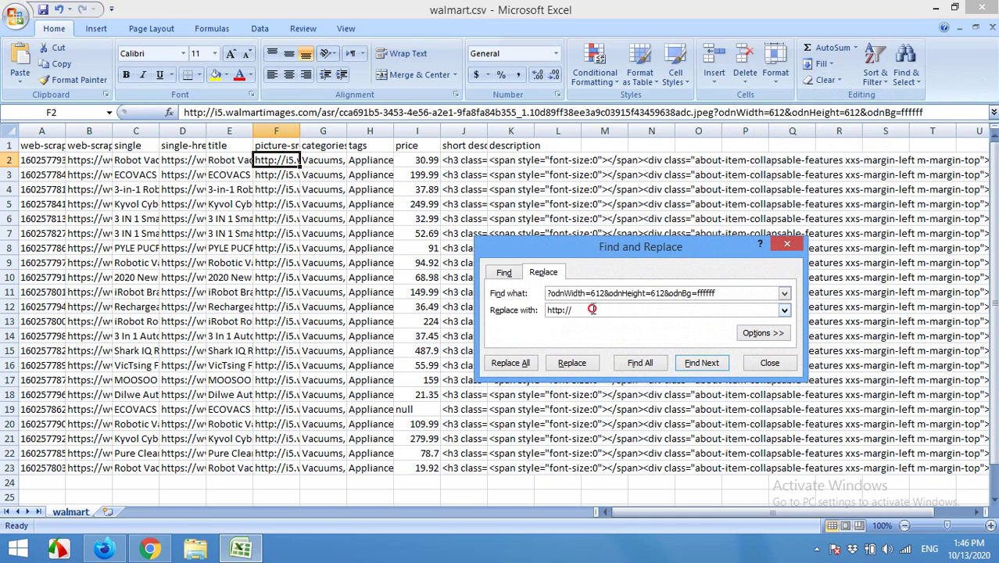
drag(592, 309, 530, 312)
key(BackSpace)
click(276, 130)
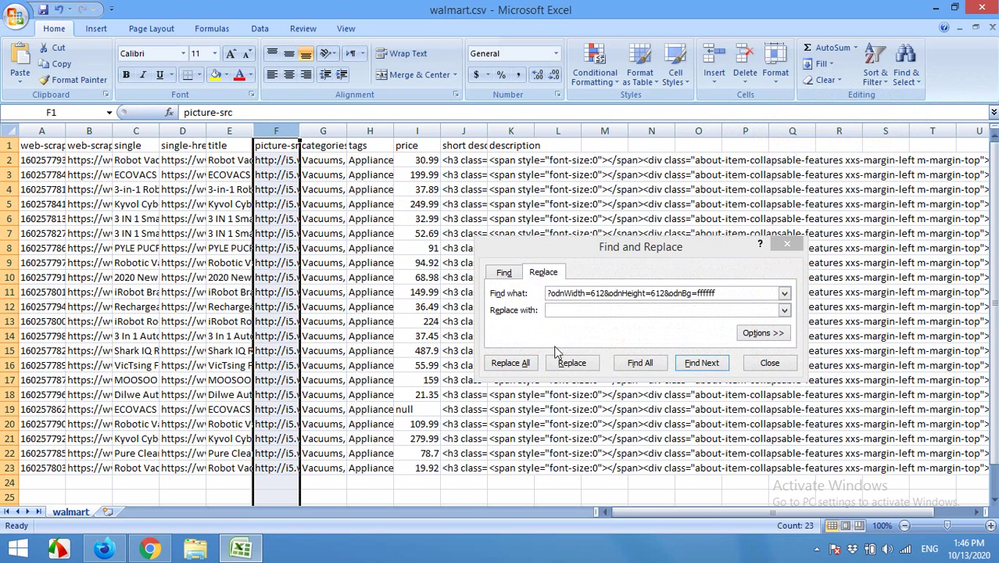
click(526, 364)
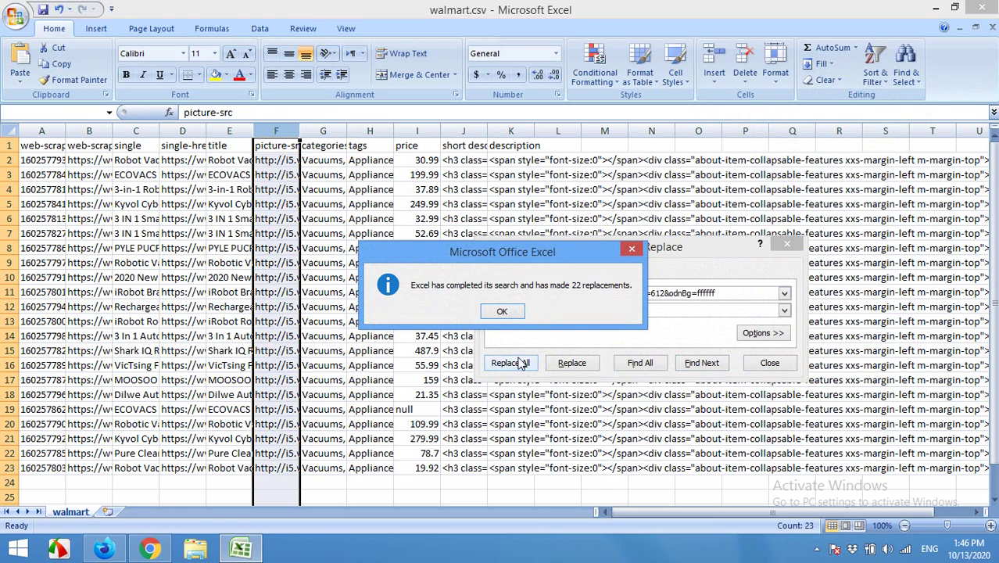
click(500, 311)
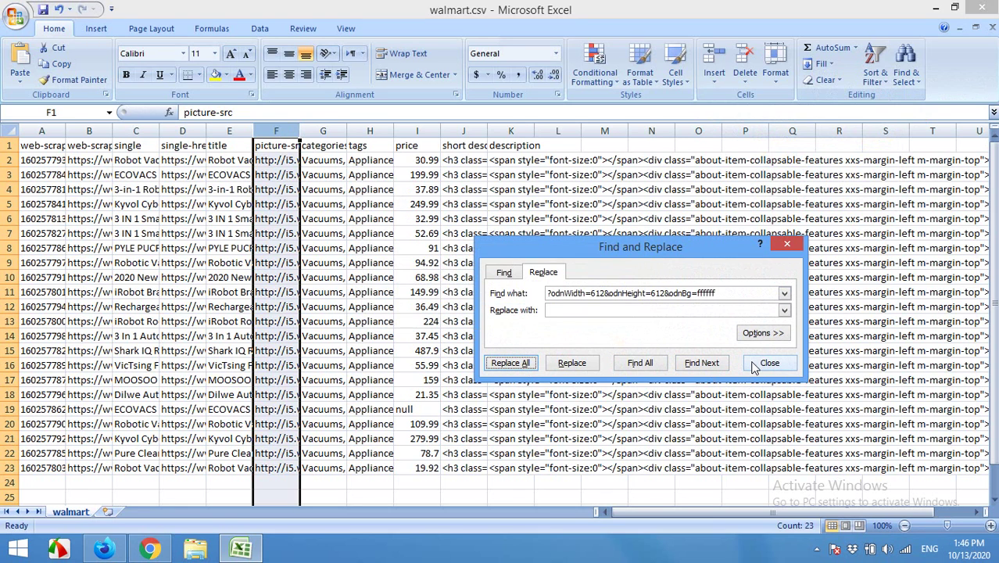
click(278, 172)
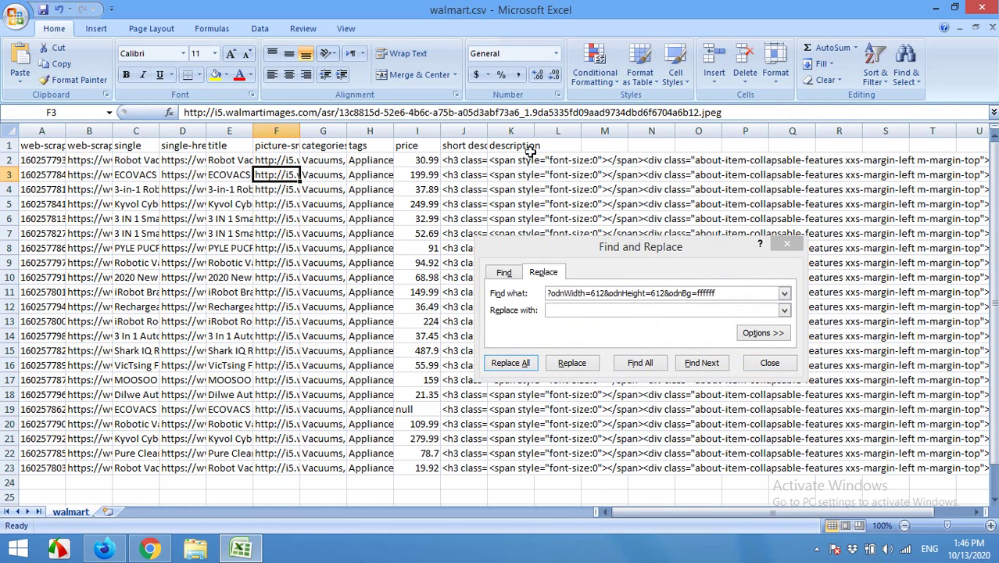
click(773, 362)
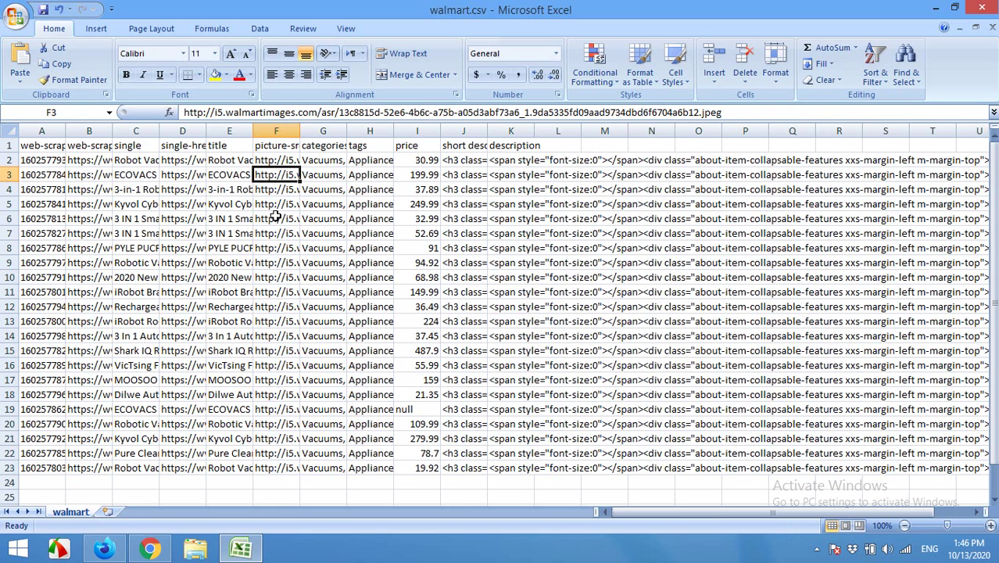
Step: Save walmart.csv keeping the CSV (Comma delimited) format, and close it without saving again
key(ctrl+s)
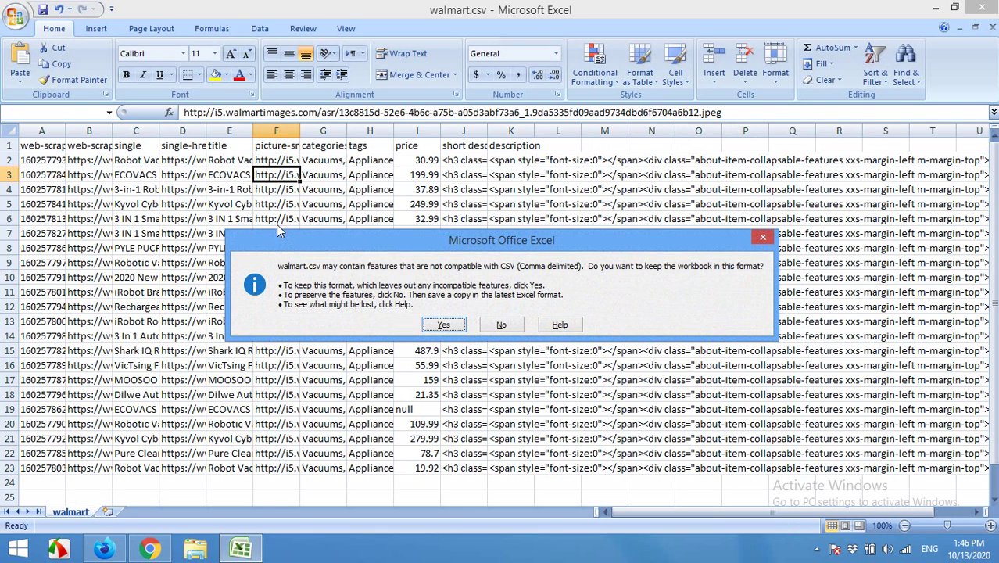
click(443, 325)
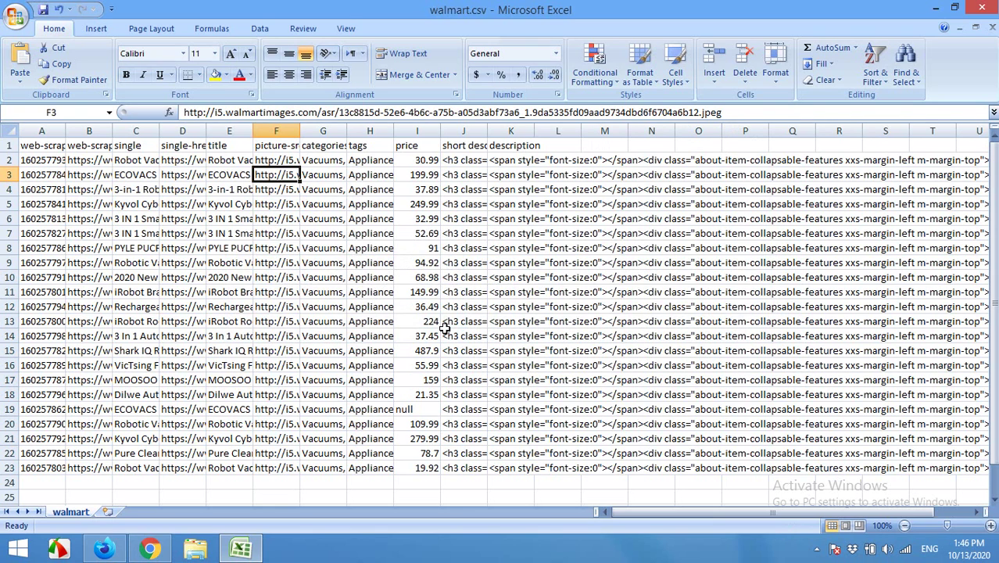
click(982, 7)
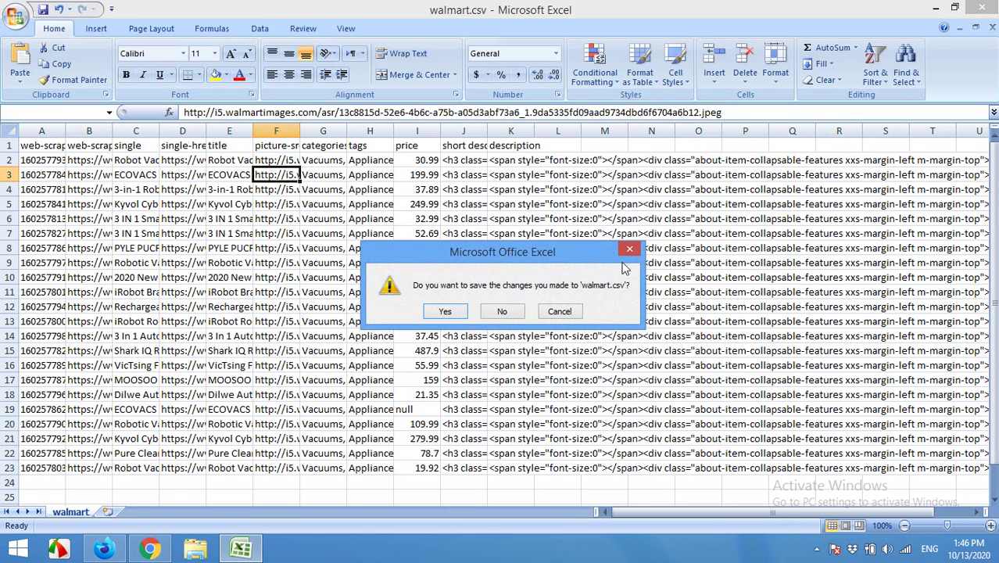
click(501, 314)
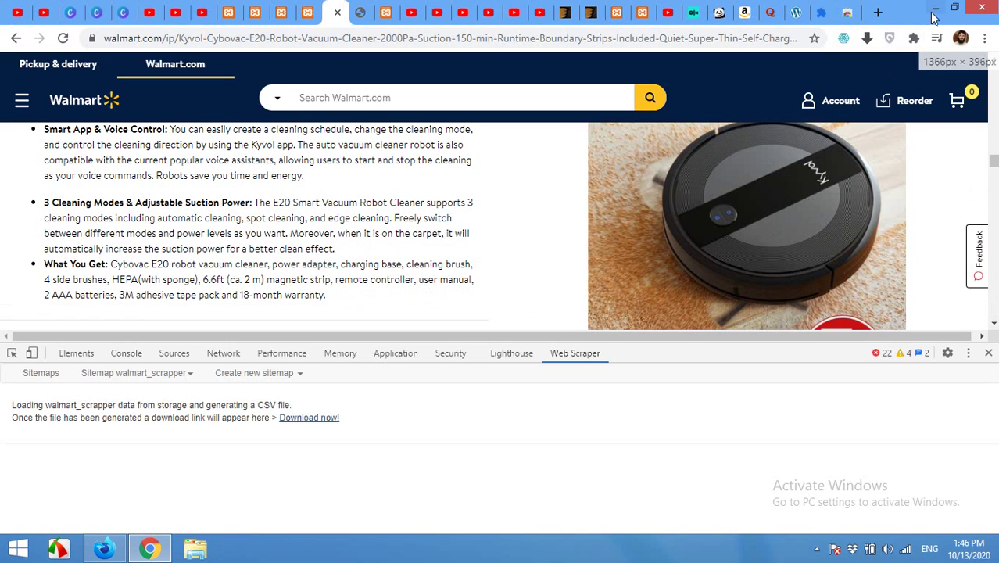
Step: Reopen walmart.csv from the desktop to check the first product's categories and picture-src values, and return to Chrome
click(933, 8)
click(934, 8)
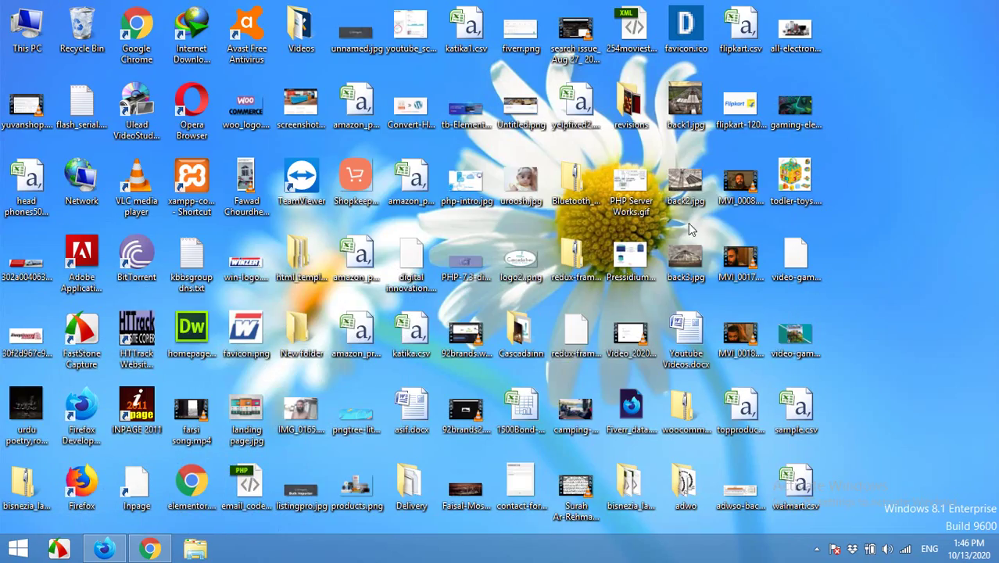
double_click(796, 477)
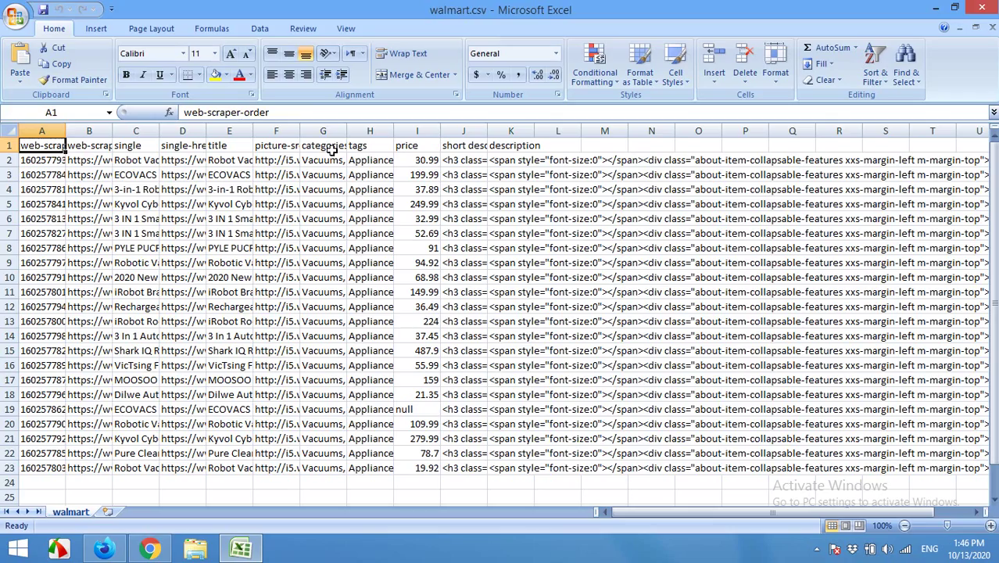
click(321, 163)
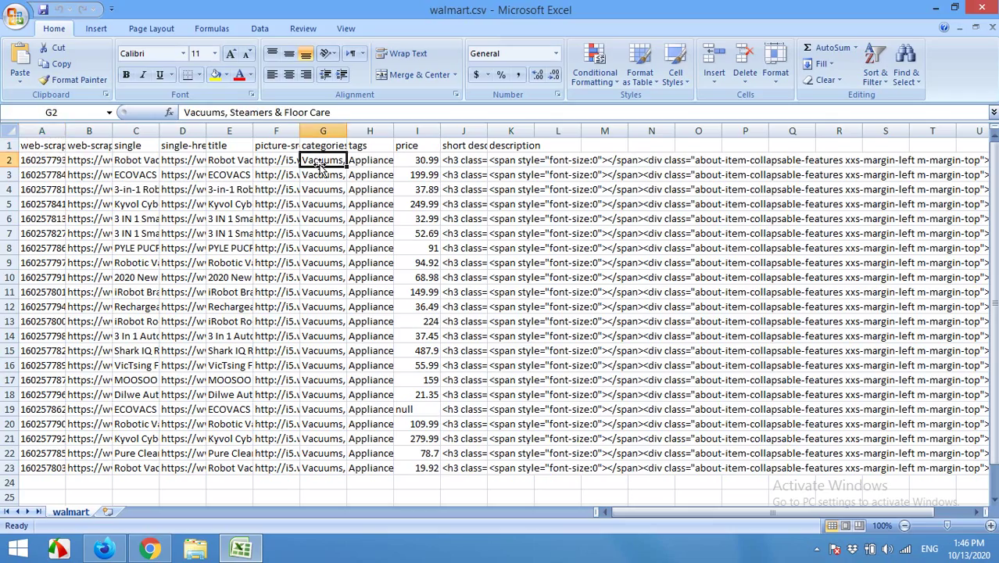
click(277, 166)
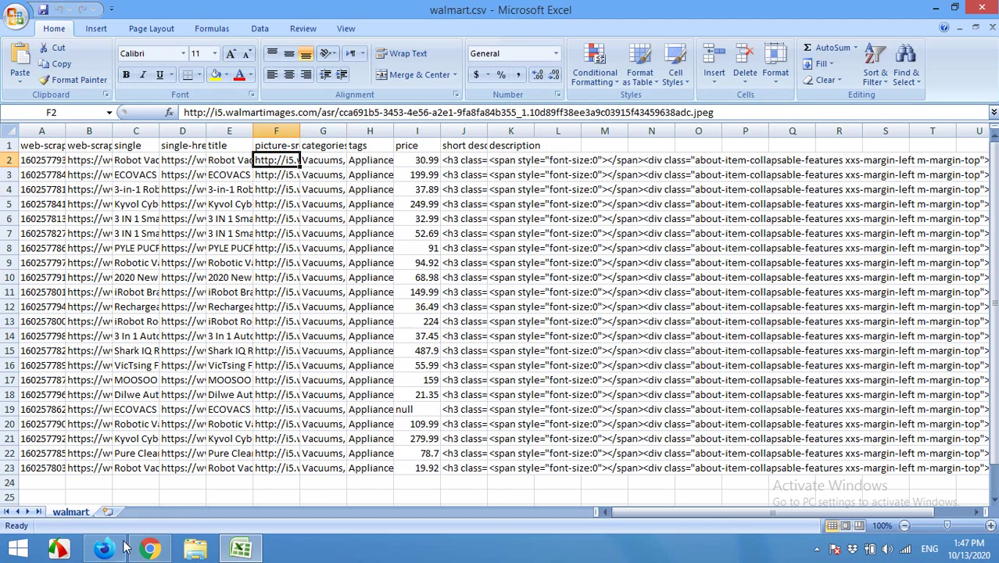
click(150, 550)
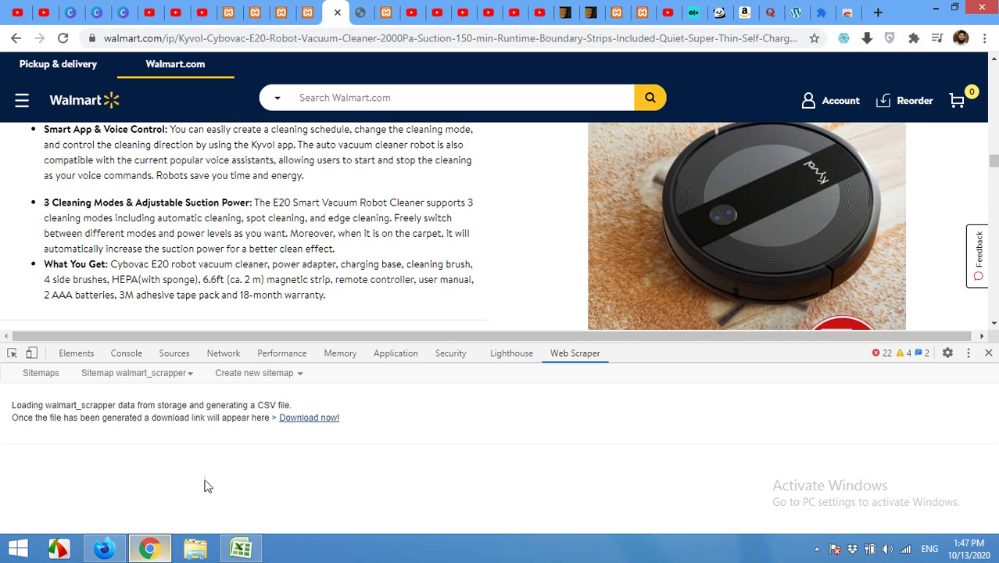
Step: Switch to the WordPress site's Products list and open the WooCommerce product importer
click(282, 12)
click(258, 9)
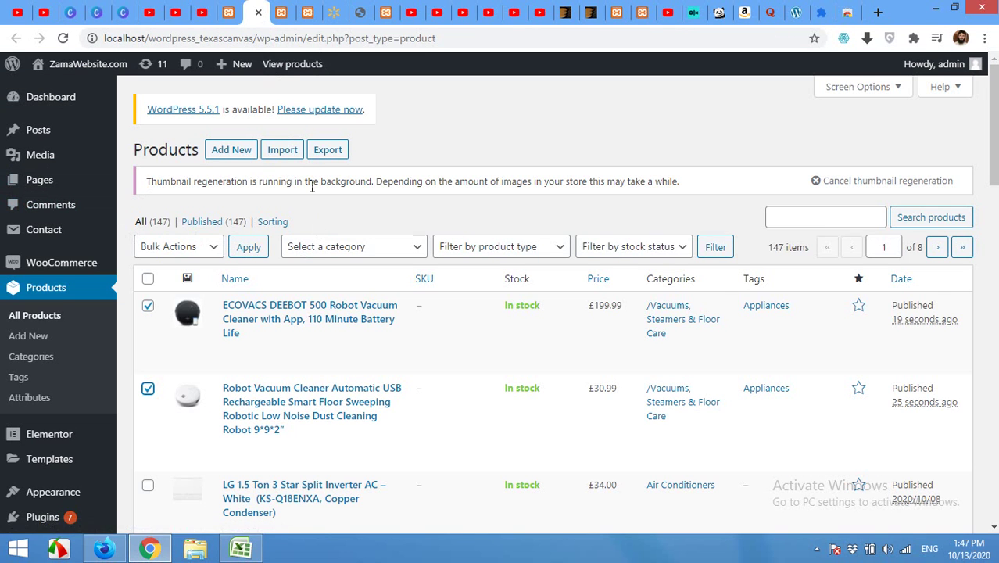
click(284, 154)
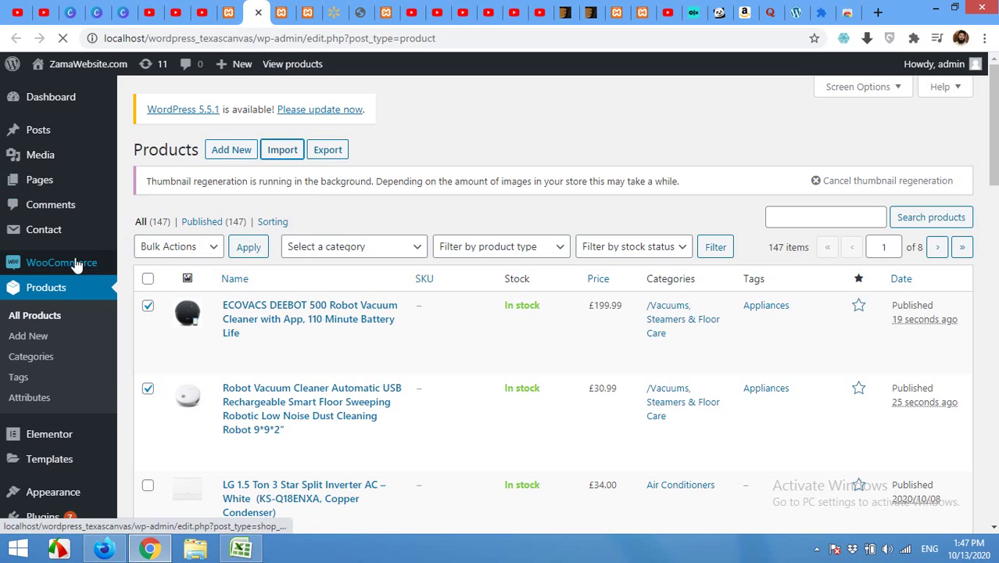
click(47, 291)
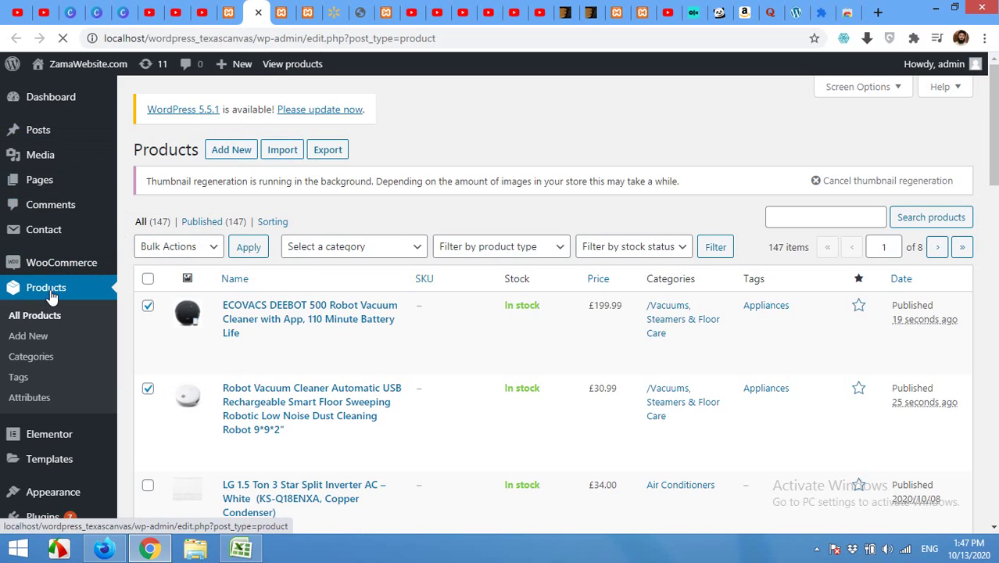
click(284, 154)
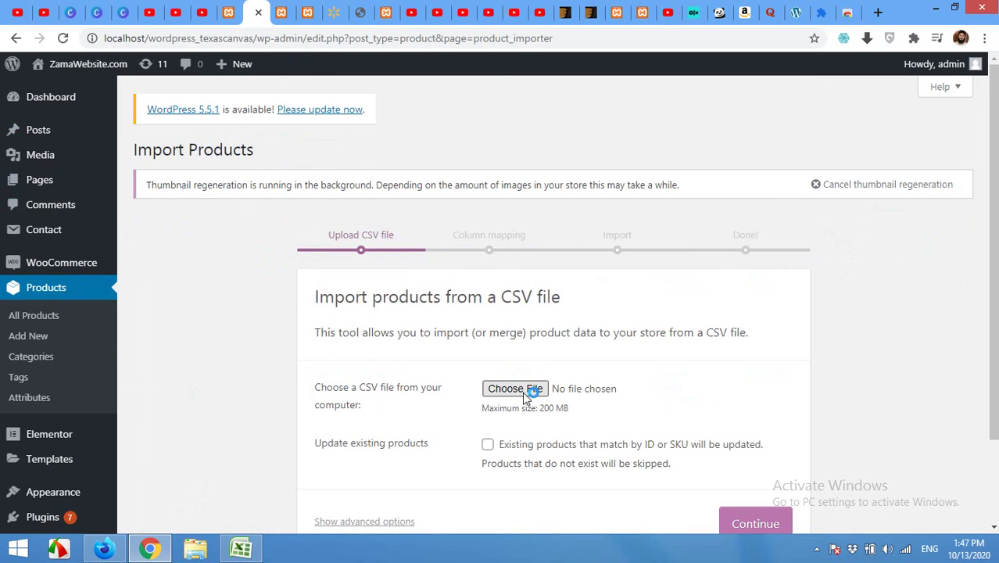
Step: Upload walmart.csv from the desktop as the import file and continue to the column mapping
click(527, 395)
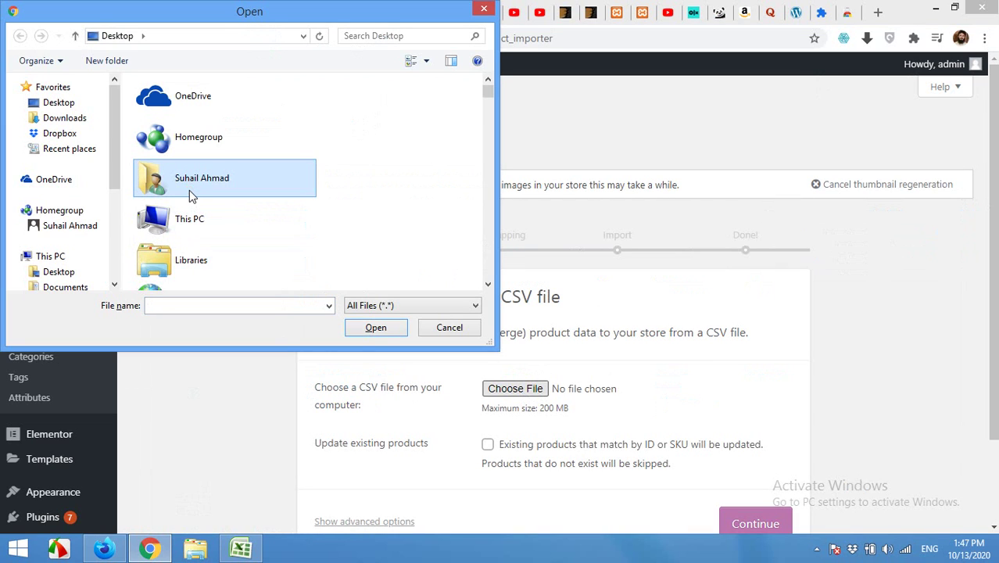
key(w)
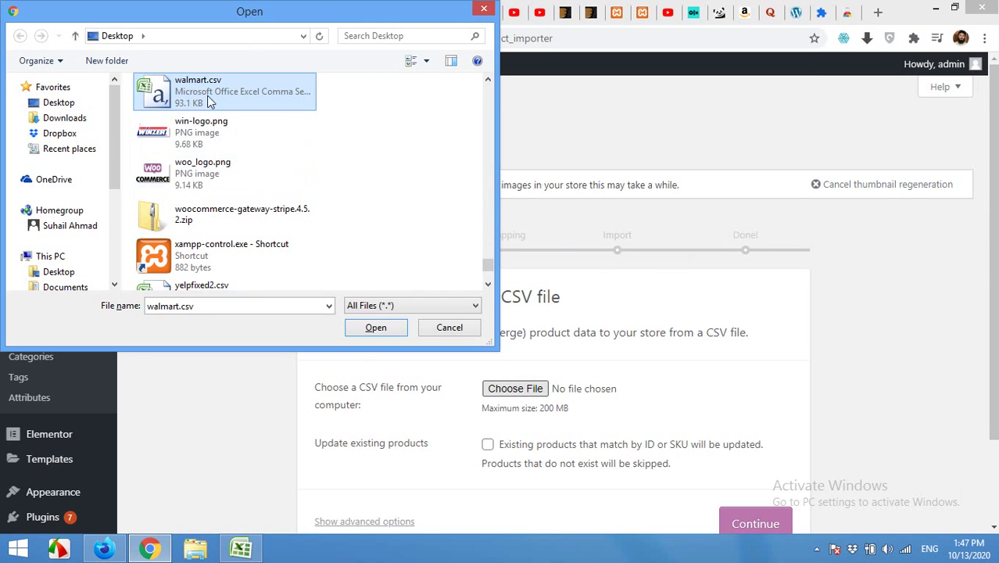
double_click(155, 100)
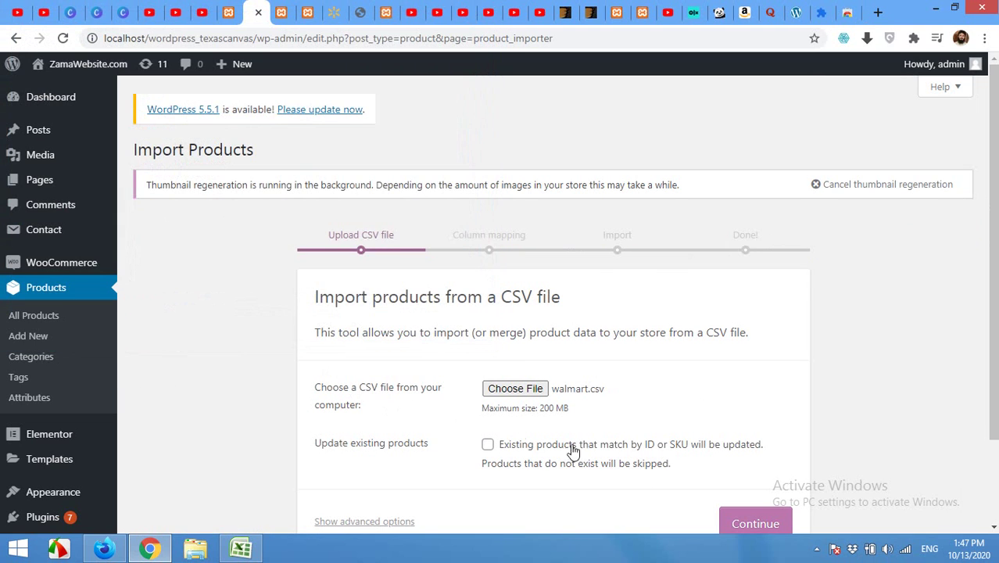
scroll(733, 461, down, 1)
click(753, 454)
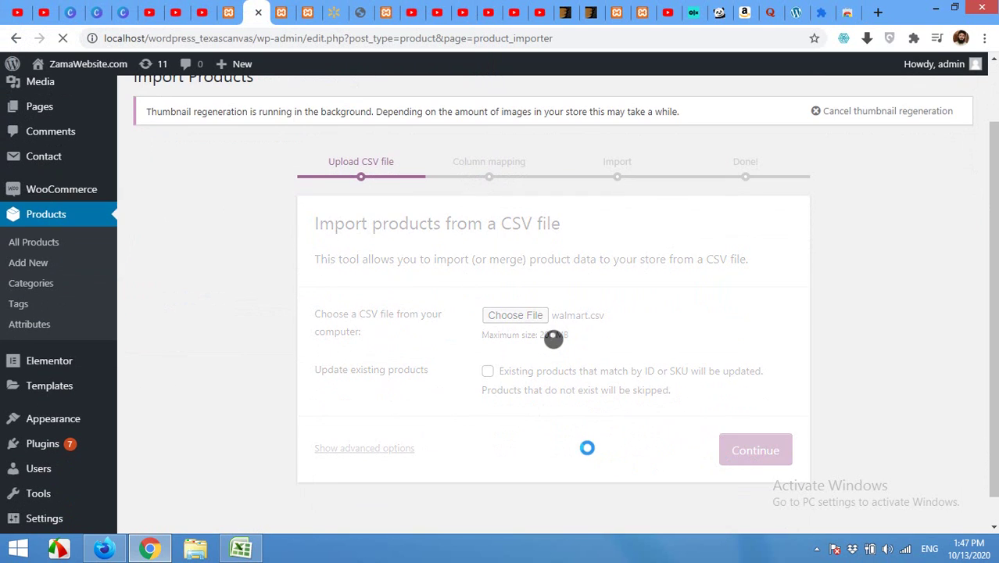
Step: Review the field mapping of the CSV columns down to picture-src, keeping title mapped to Name
scroll(522, 341, down, 3)
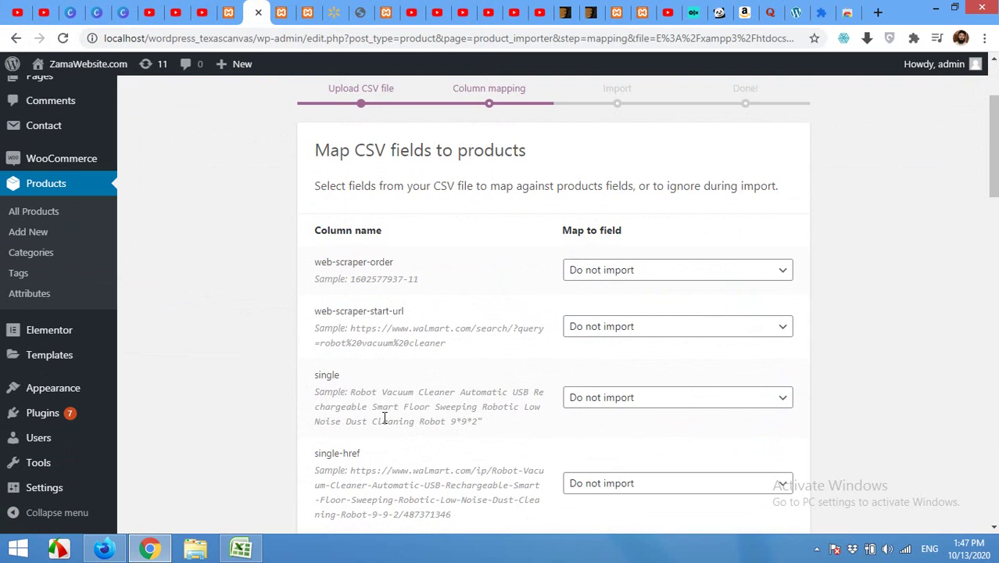
scroll(384, 419, down, 2)
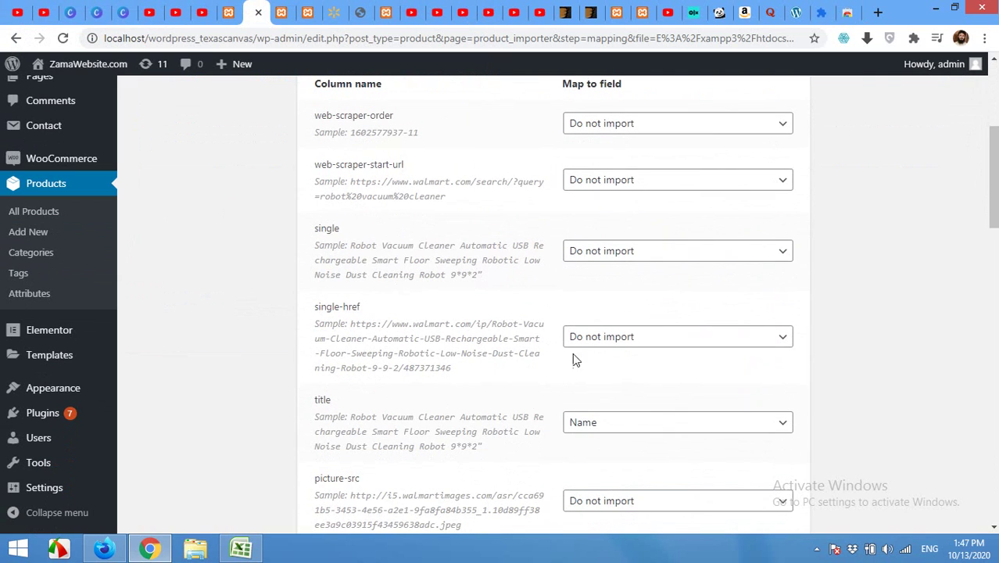
scroll(392, 345, down, 1)
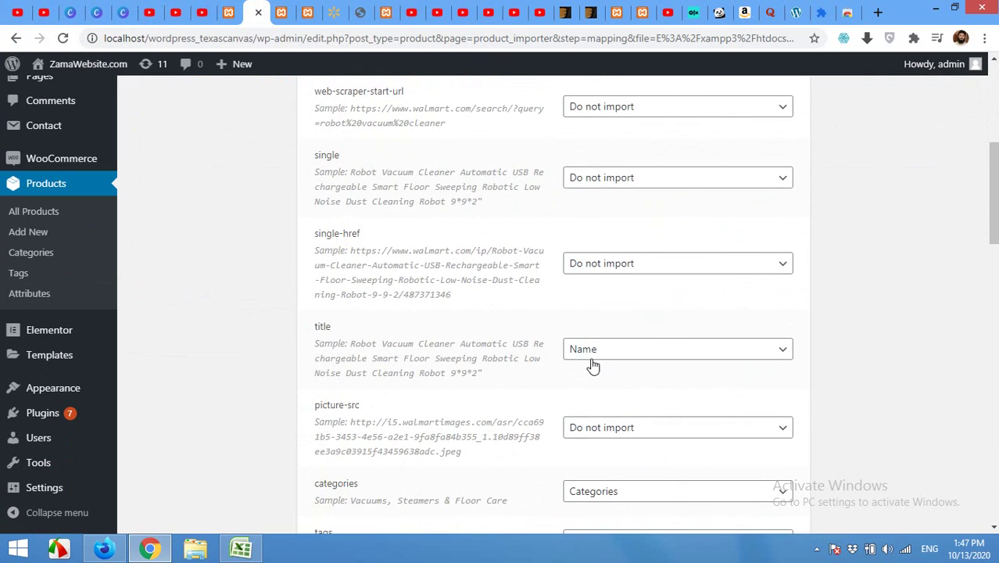
scroll(601, 360, down, 1)
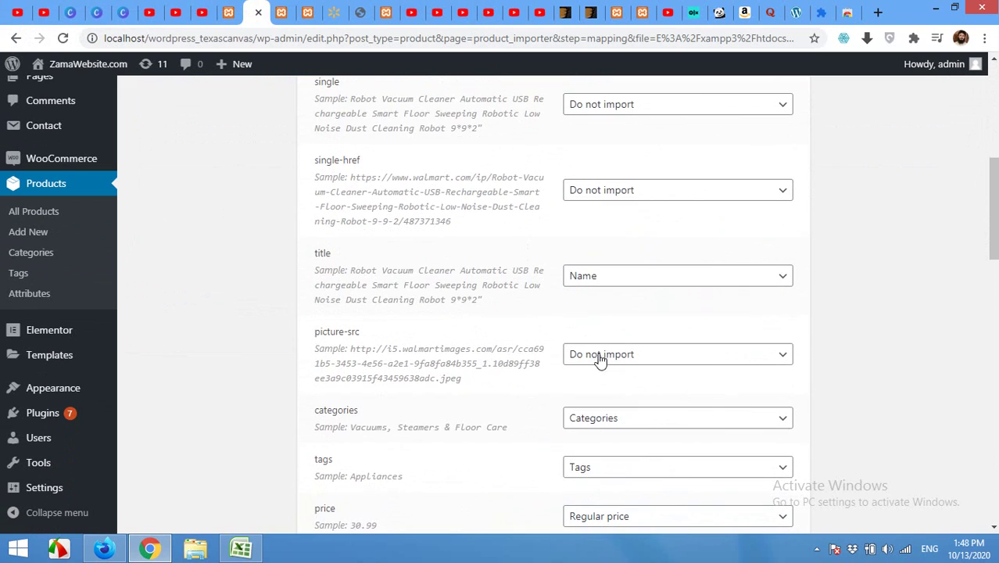
click(586, 286)
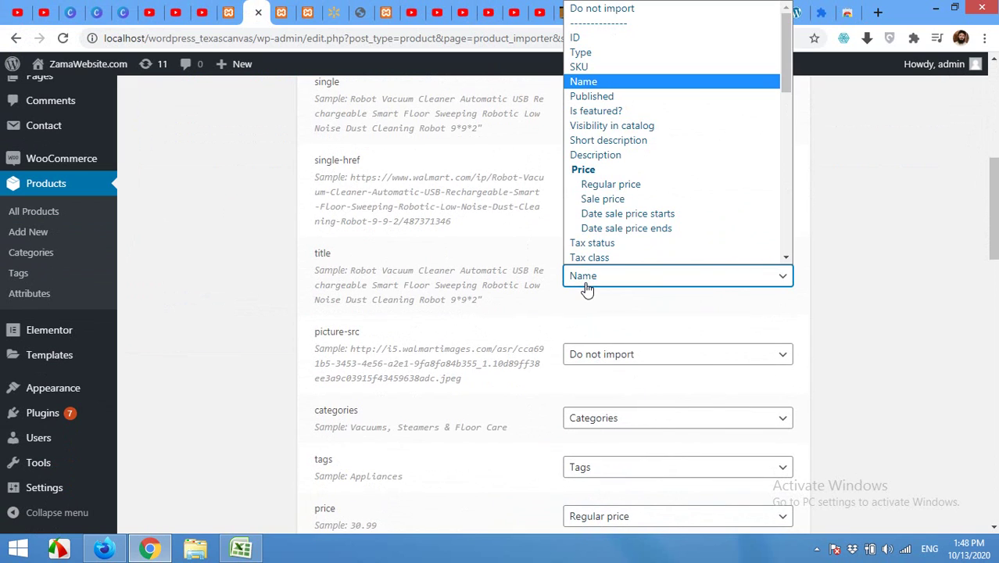
click(586, 288)
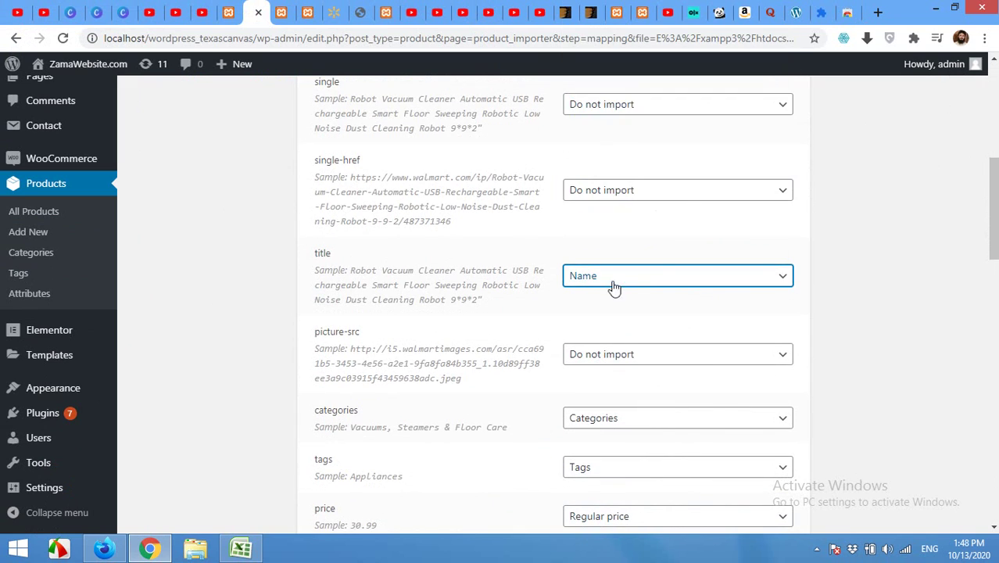
Step: Map the picture-src column to the Images product field
scroll(356, 322, down, 1)
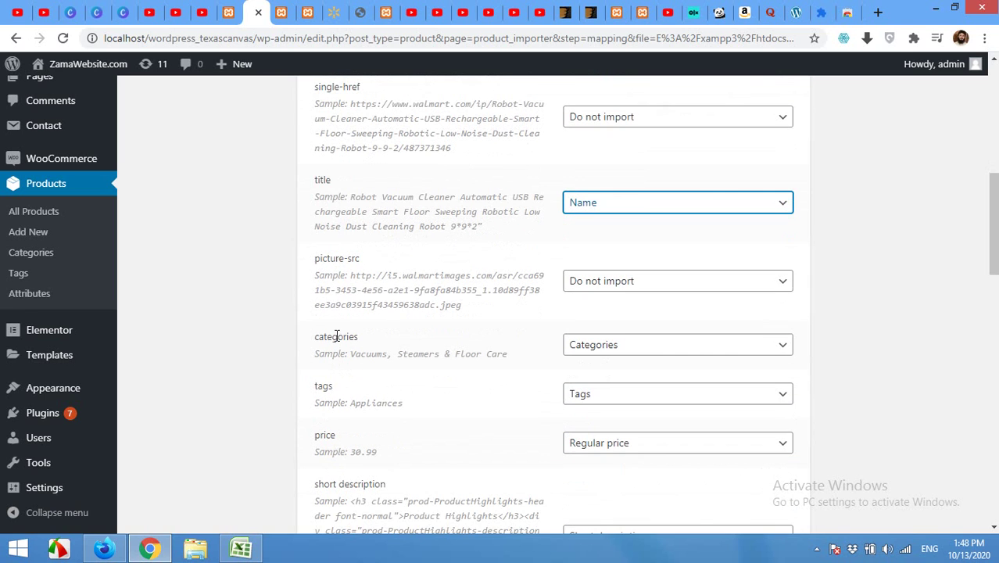
click(594, 284)
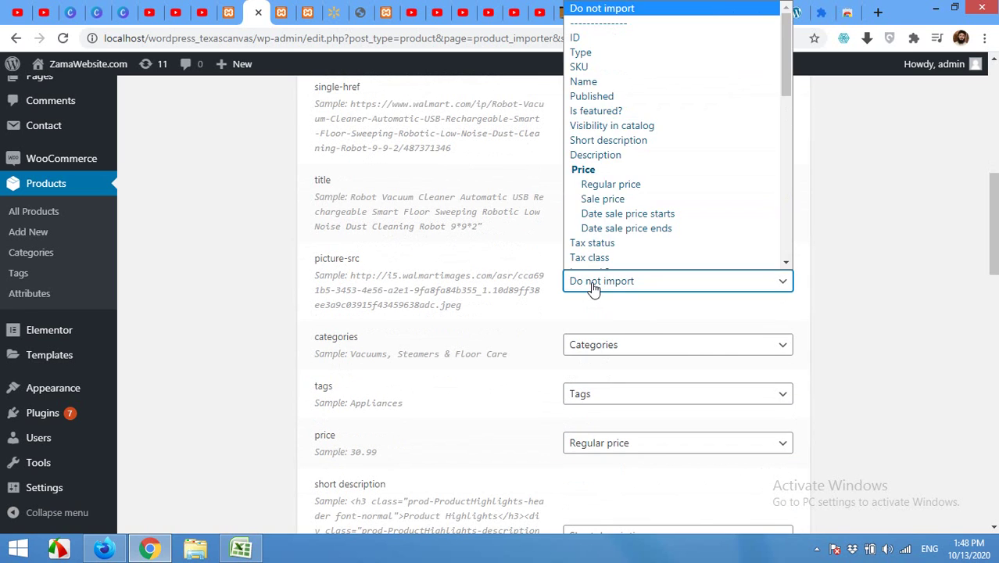
scroll(617, 222, down, 4)
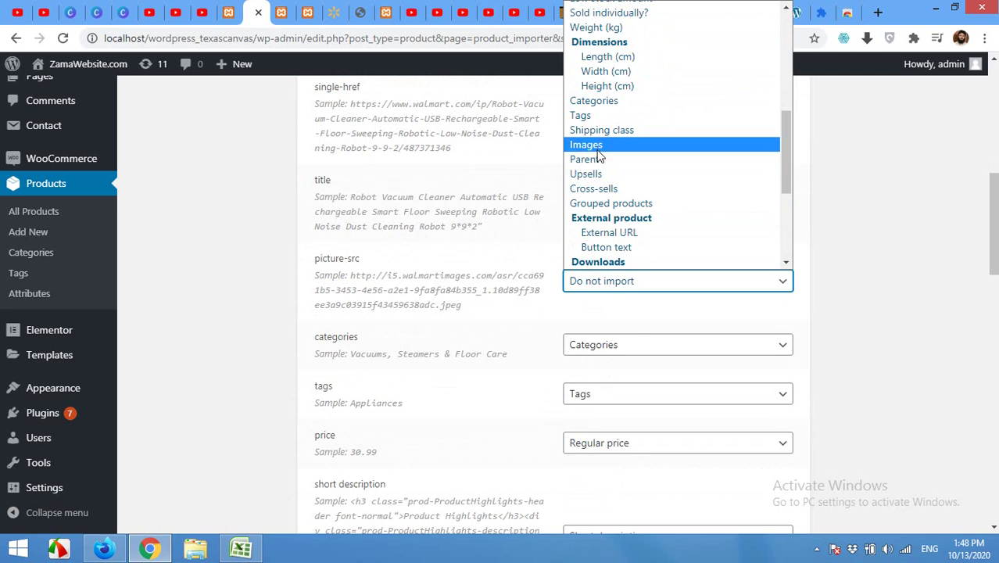
scroll(610, 172, down, 5)
scroll(613, 196, up, 5)
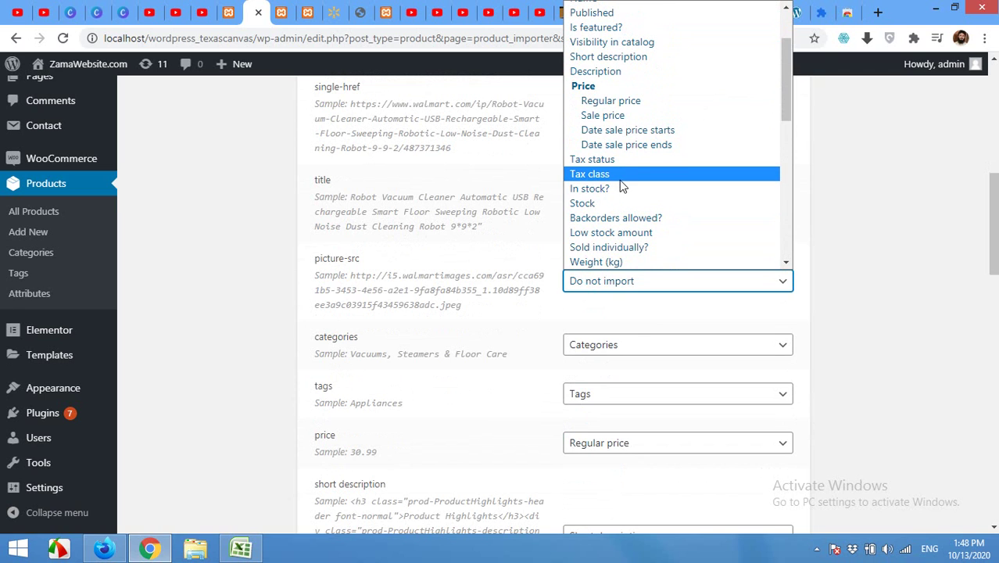
scroll(608, 184, up, 2)
scroll(617, 178, down, 1)
scroll(618, 176, down, 2)
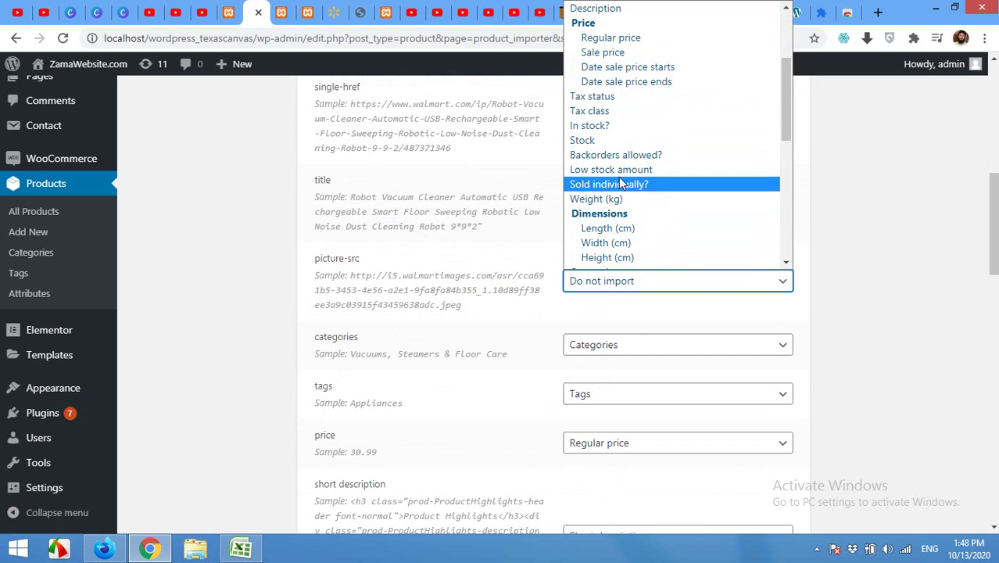
scroll(615, 175, down, 3)
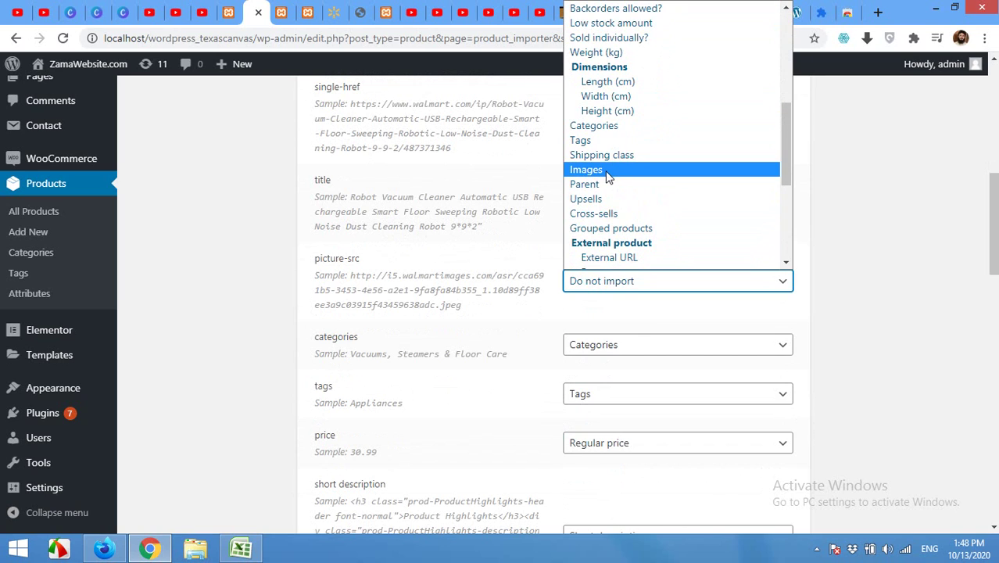
click(607, 173)
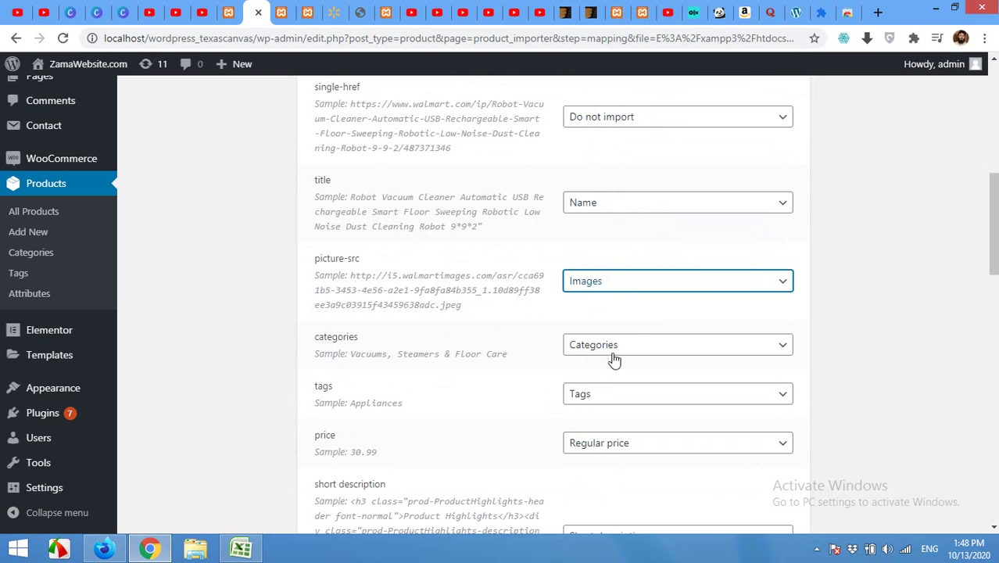
Step: Check the categories, tags, price and description mappings, and run the product import
scroll(609, 356, down, 1)
scroll(610, 357, down, 1)
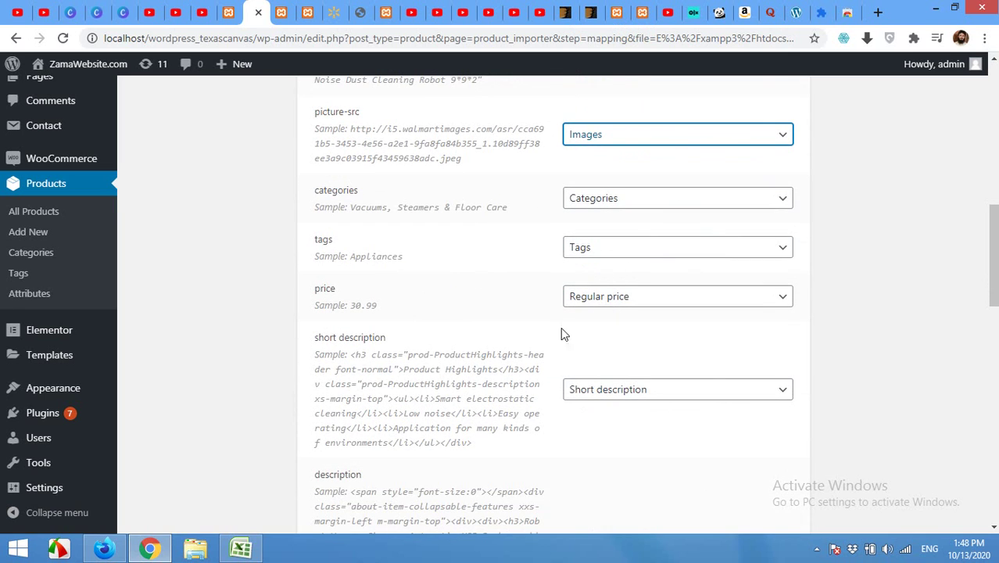
scroll(657, 391, down, 3)
scroll(658, 398, down, 15)
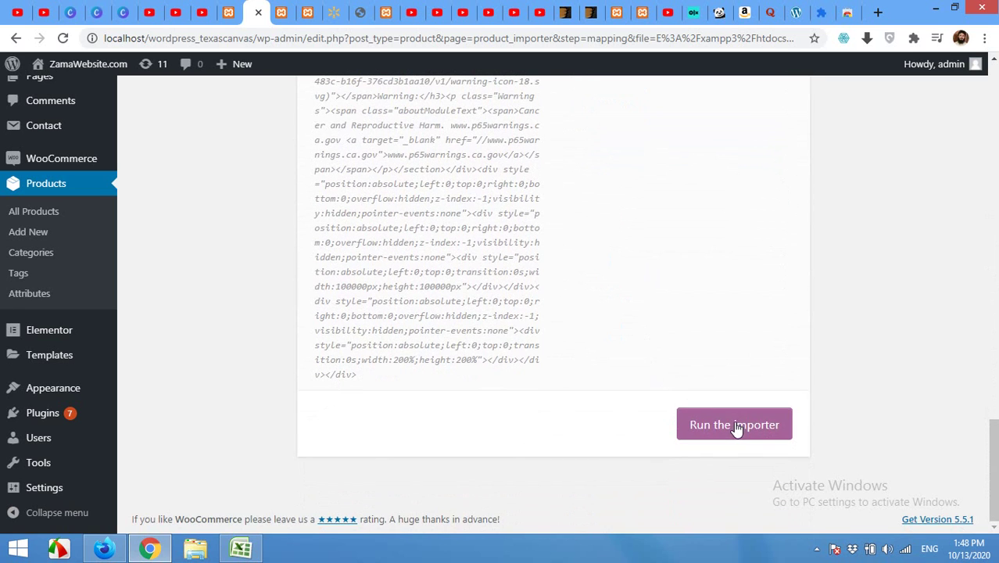
click(738, 423)
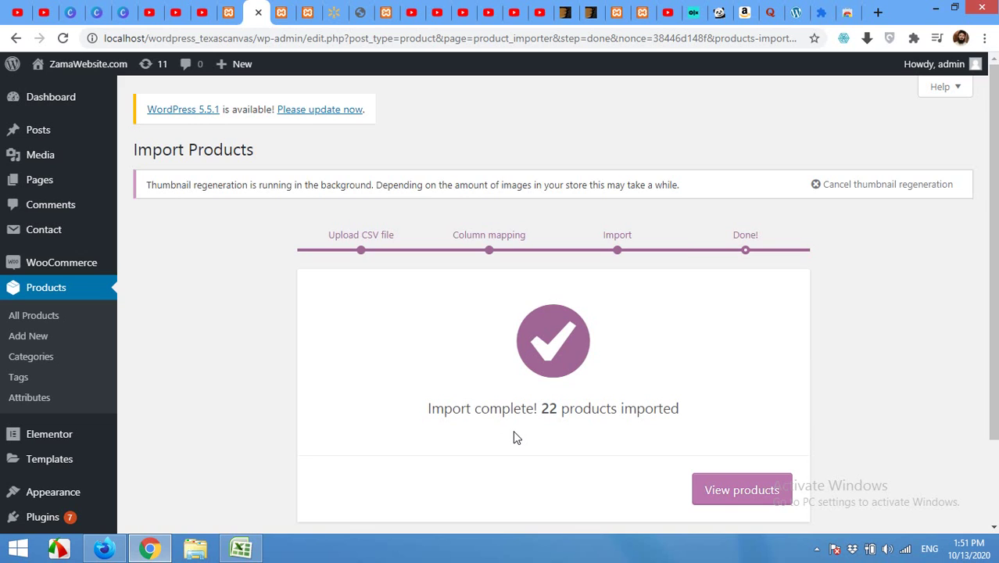
Step: View the imported products and examine their thumbnails, prices, categories and tags in the Products list
click(728, 493)
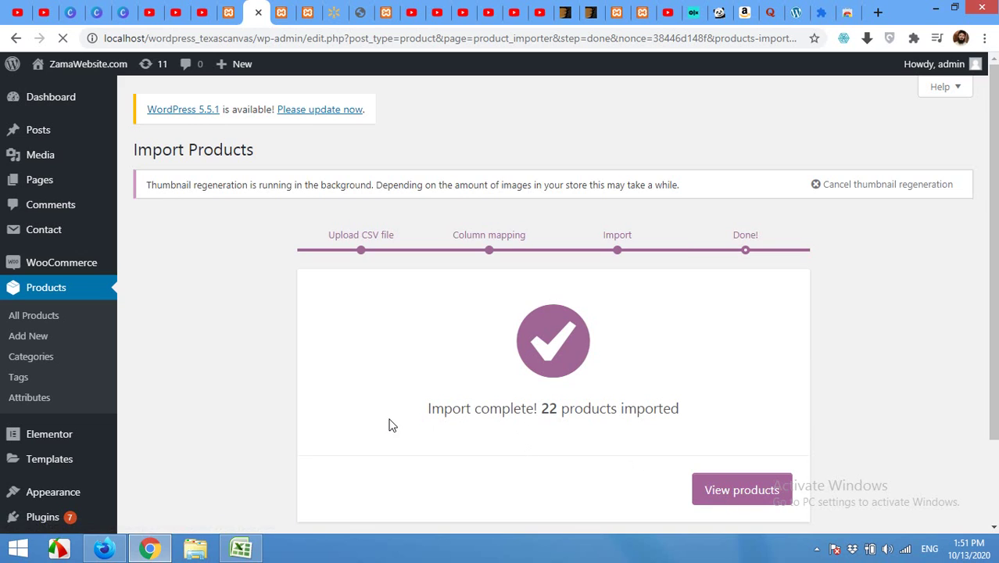
scroll(258, 352, down, 7)
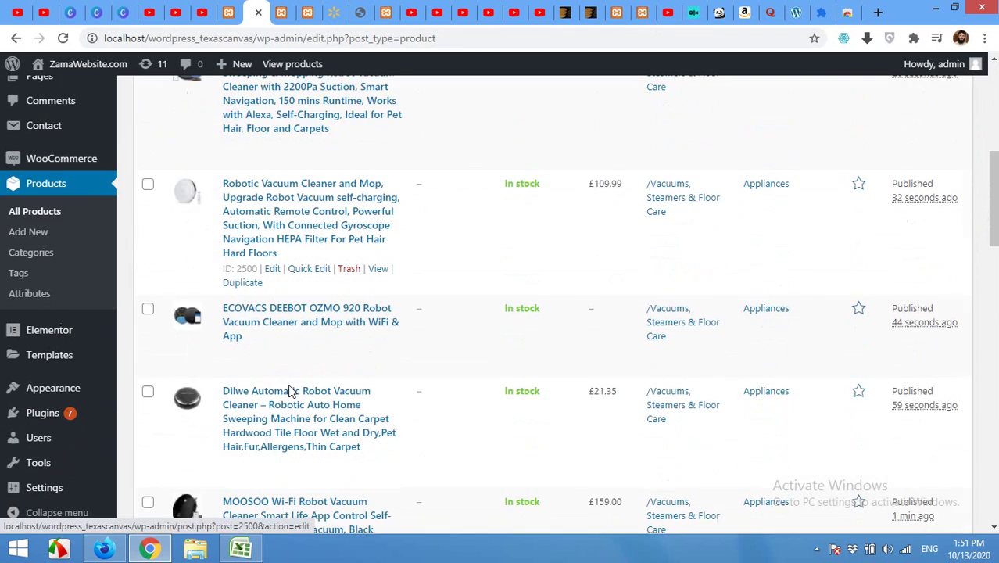
scroll(289, 387, up, 8)
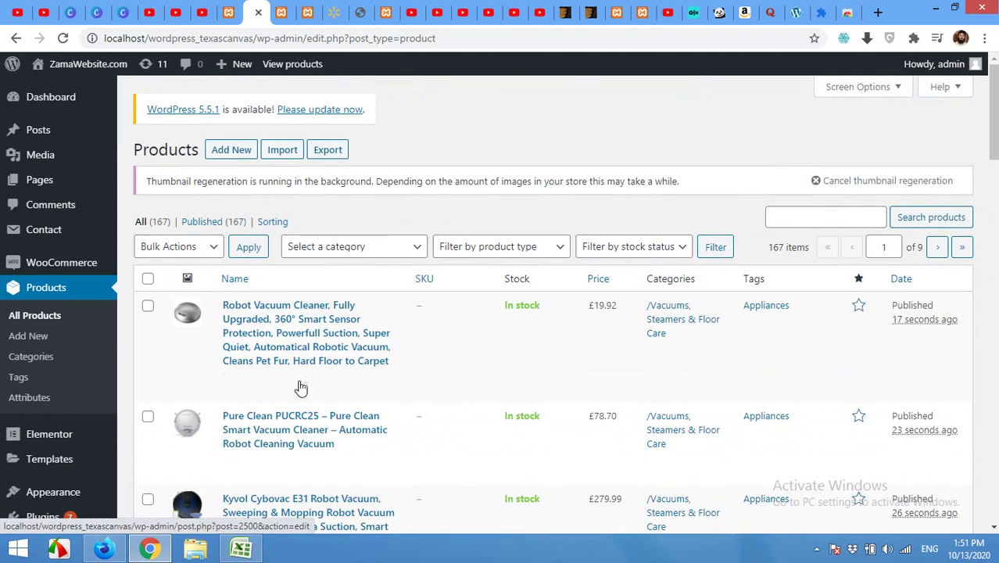
drag(588, 308, 594, 308)
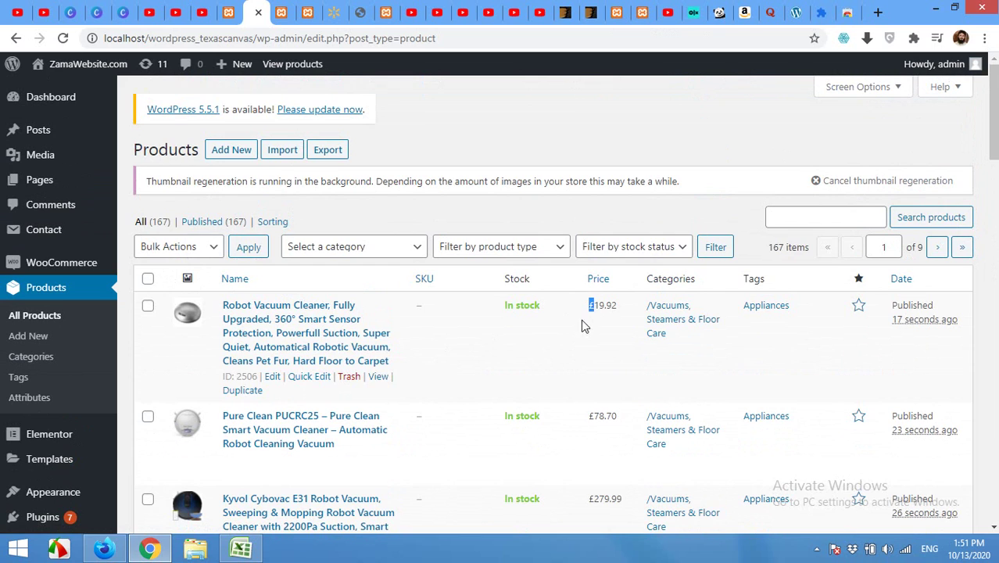
click(594, 313)
mouse_move(23, 268)
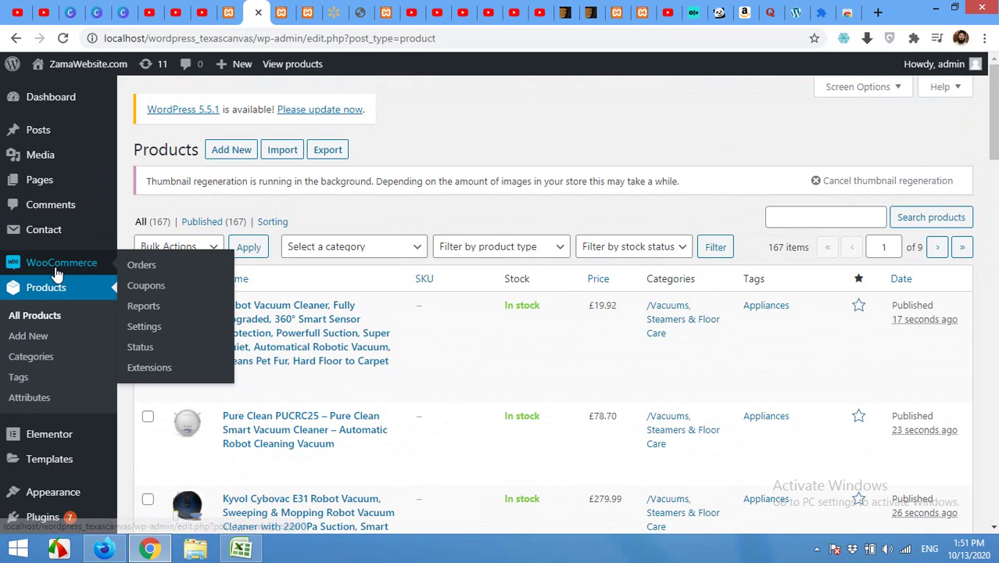
scroll(586, 369, down, 2)
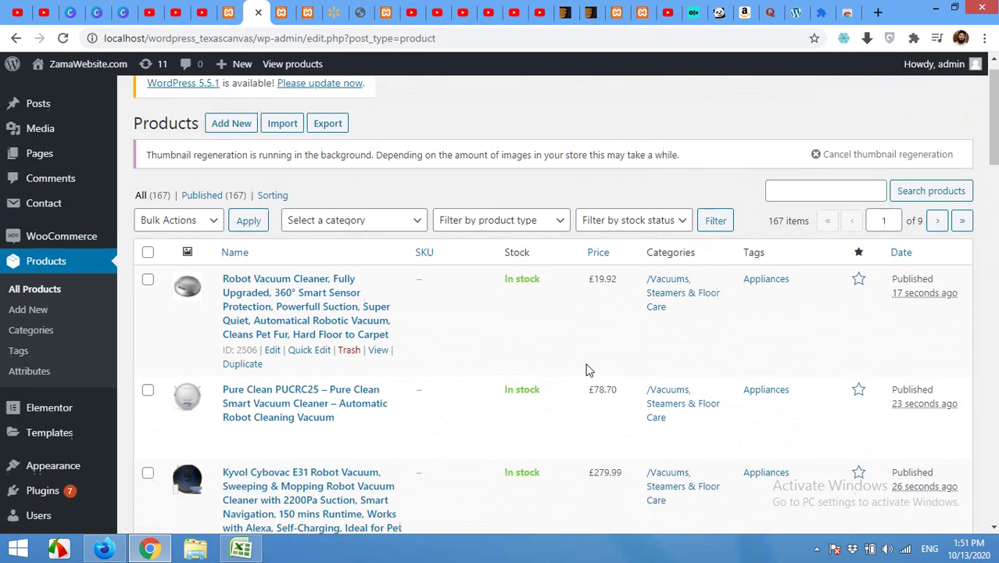
scroll(625, 287, down, 6)
scroll(661, 312, up, 6)
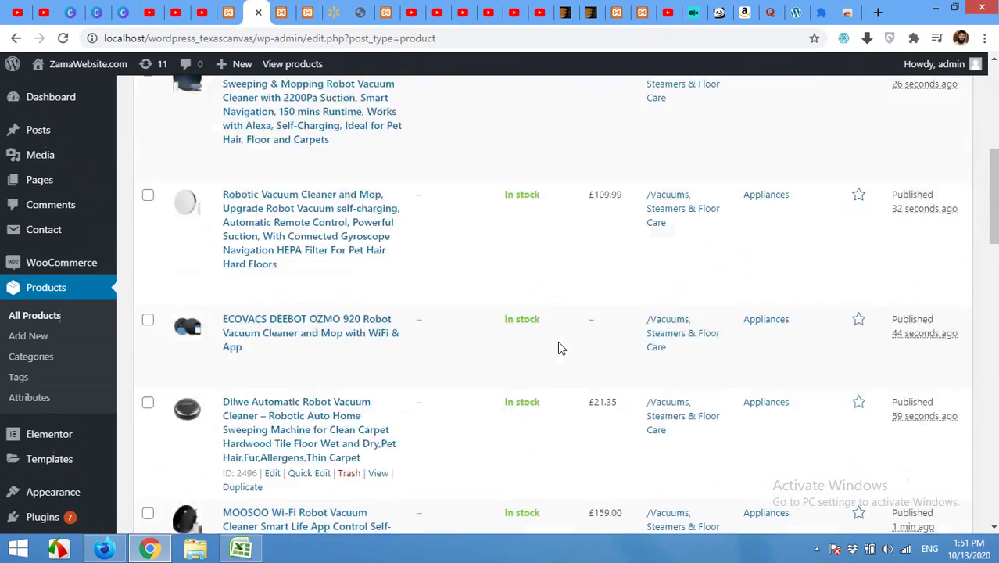
scroll(526, 351, up, 2)
Step: Open the first robot vacuum's store page in a new tab and examine its image, price, highlights, categories and description
right_click(379, 377)
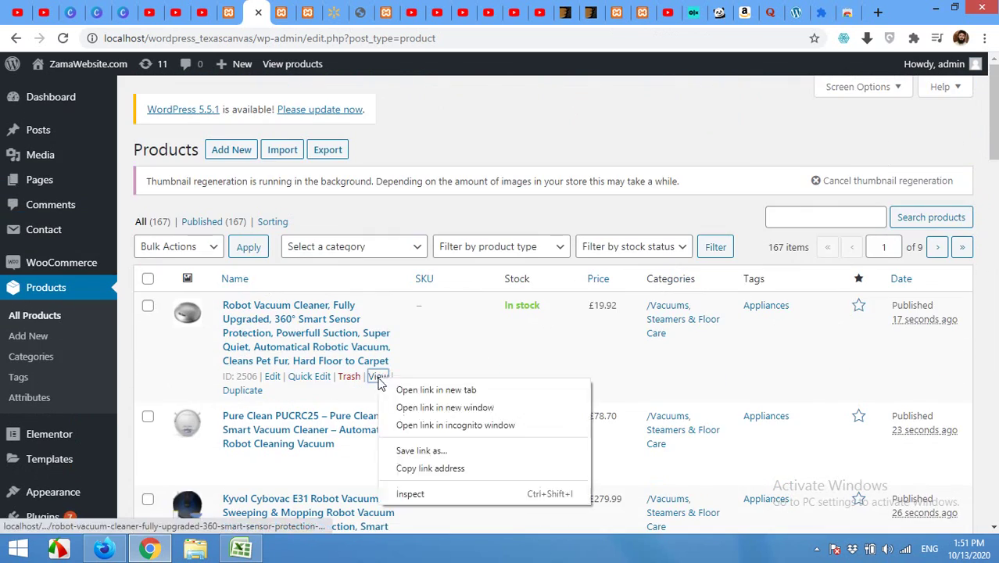
click(403, 389)
key(ctrl+Tab)
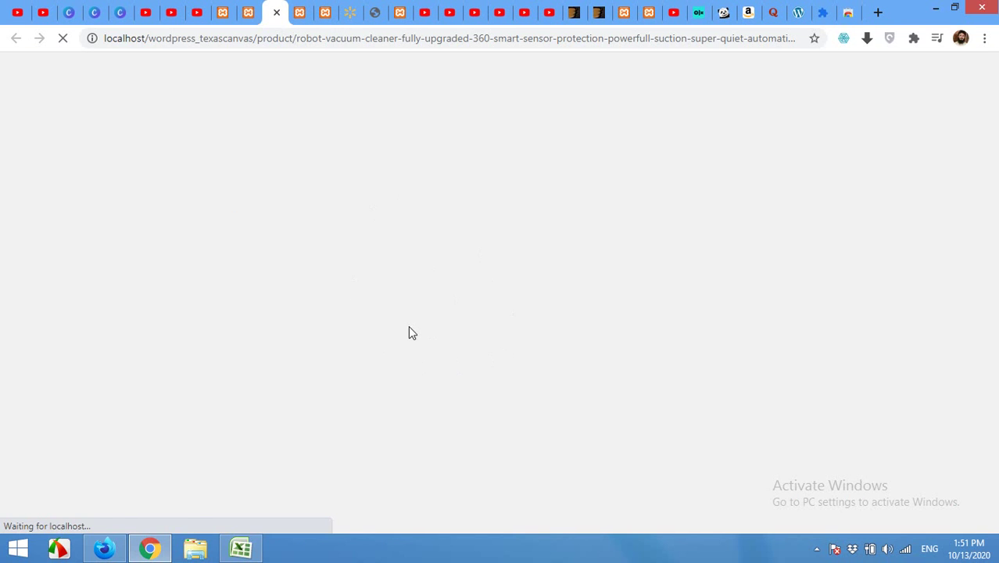
scroll(433, 325, down, 3)
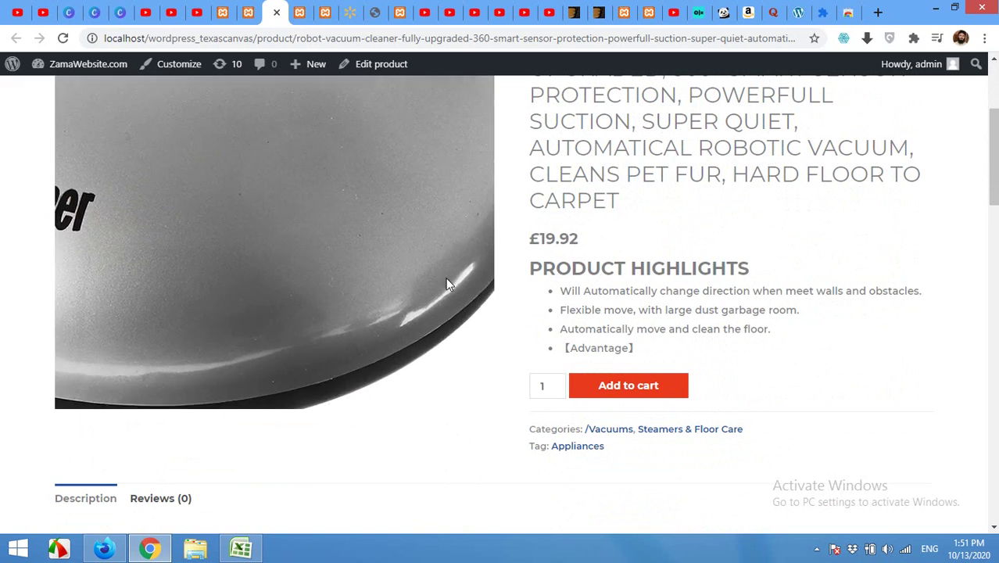
scroll(623, 227, up, 2)
scroll(654, 219, up, 1)
scroll(653, 374, down, 1)
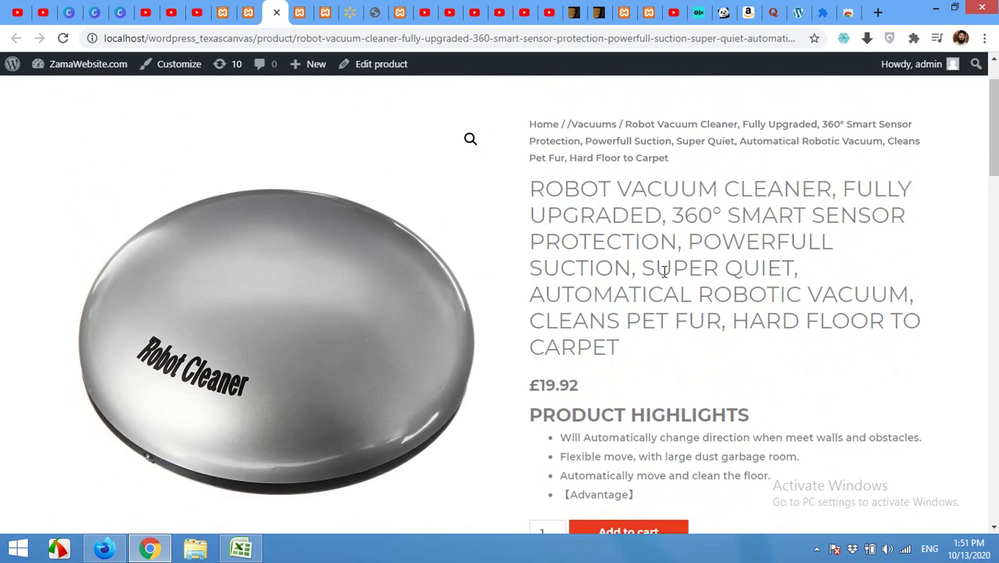
scroll(592, 240, down, 3)
scroll(625, 227, down, 1)
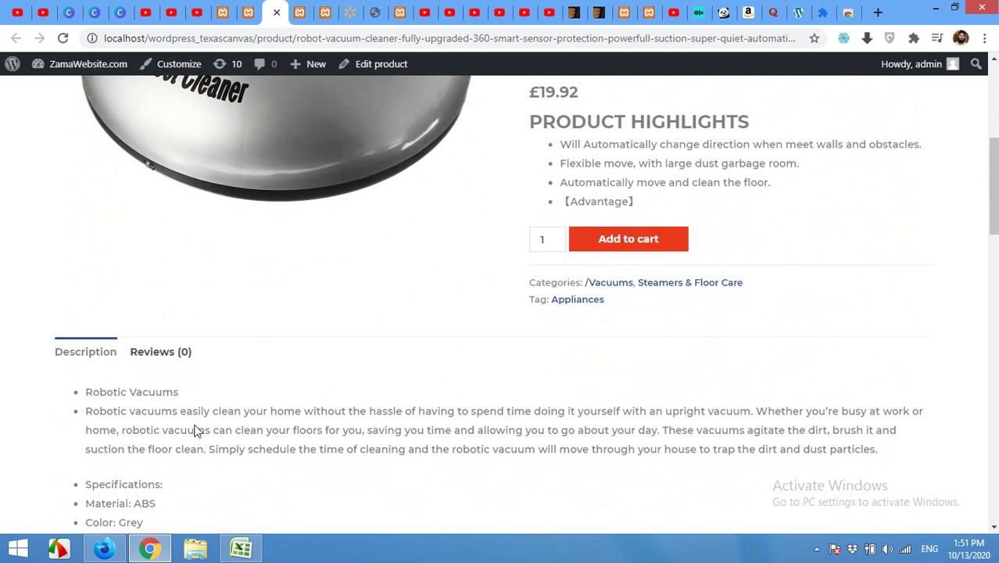
scroll(125, 414, down, 1)
scroll(196, 438, down, 3)
scroll(517, 353, up, 5)
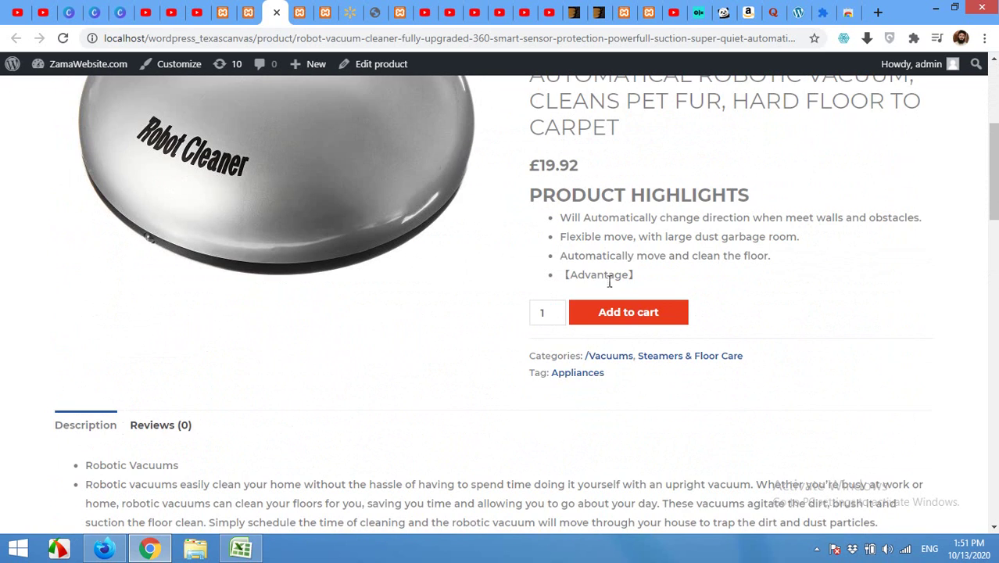
scroll(592, 313, up, 4)
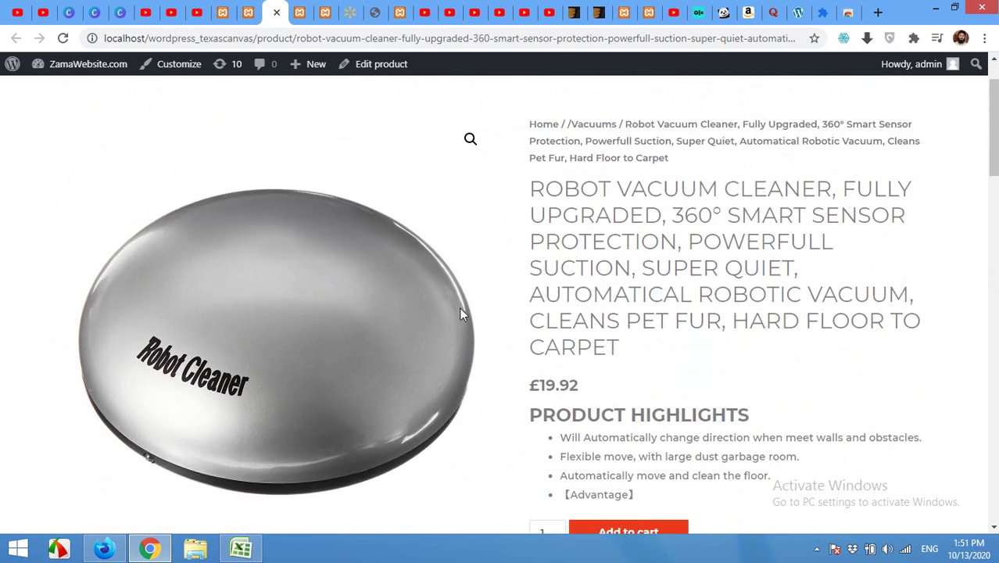